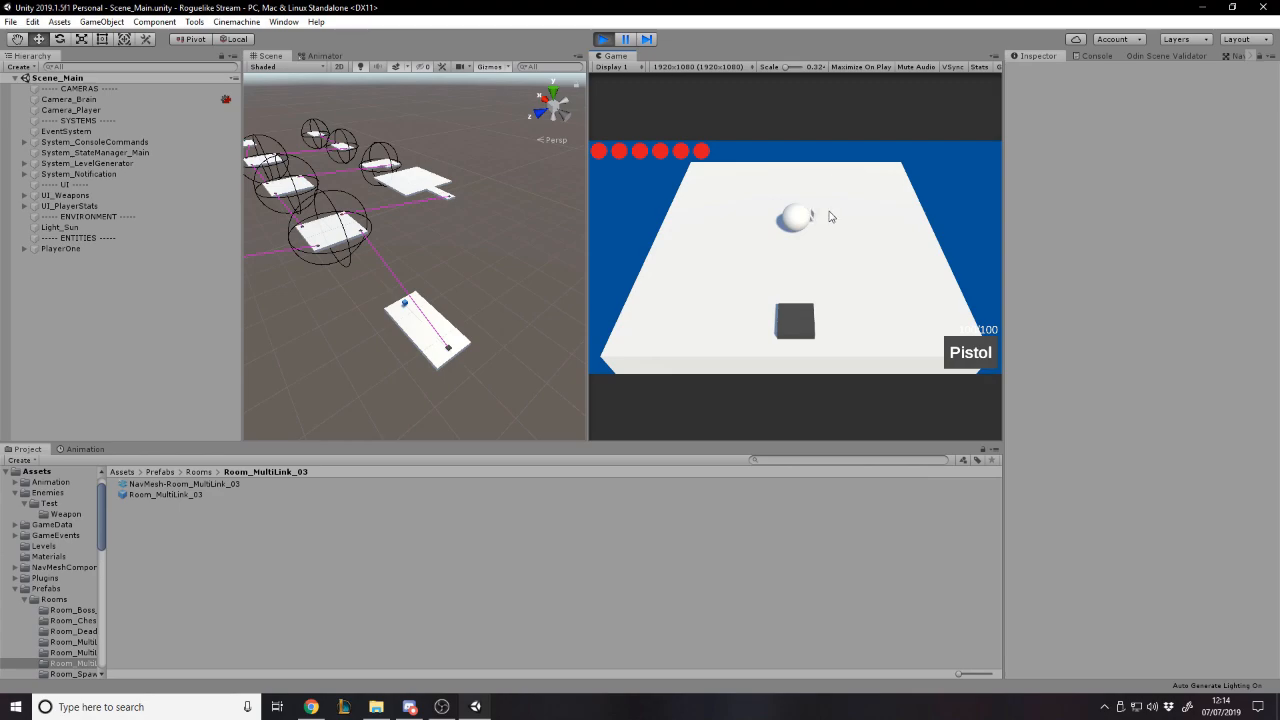
# - Maximize the running Game view and test-fire the pistol repeatedly past the room's edge
pyautogui.click(997, 56)
pyautogui.click(1028, 104)
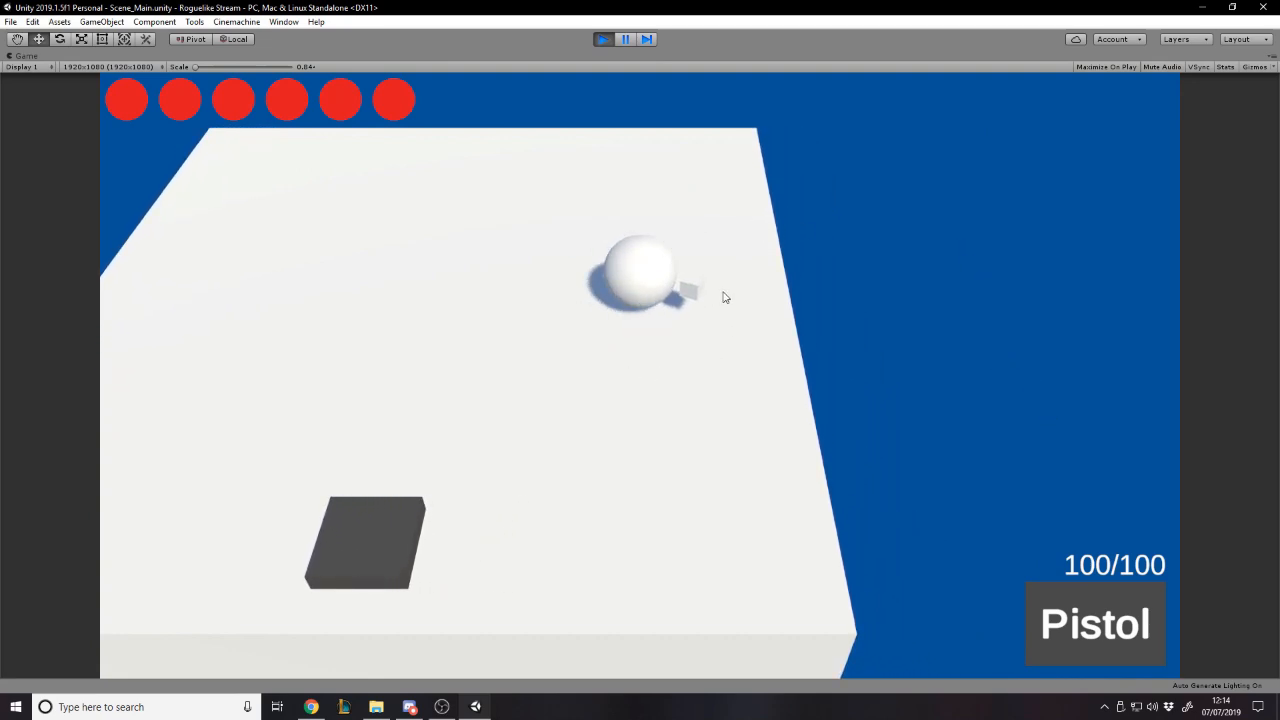
pyautogui.click(904, 288)
pyautogui.click(1034, 297)
pyautogui.click(1034, 302)
pyautogui.click(1034, 301)
pyautogui.click(1034, 300)
pyautogui.click(1034, 299)
pyautogui.click(1035, 302)
pyautogui.click(1035, 299)
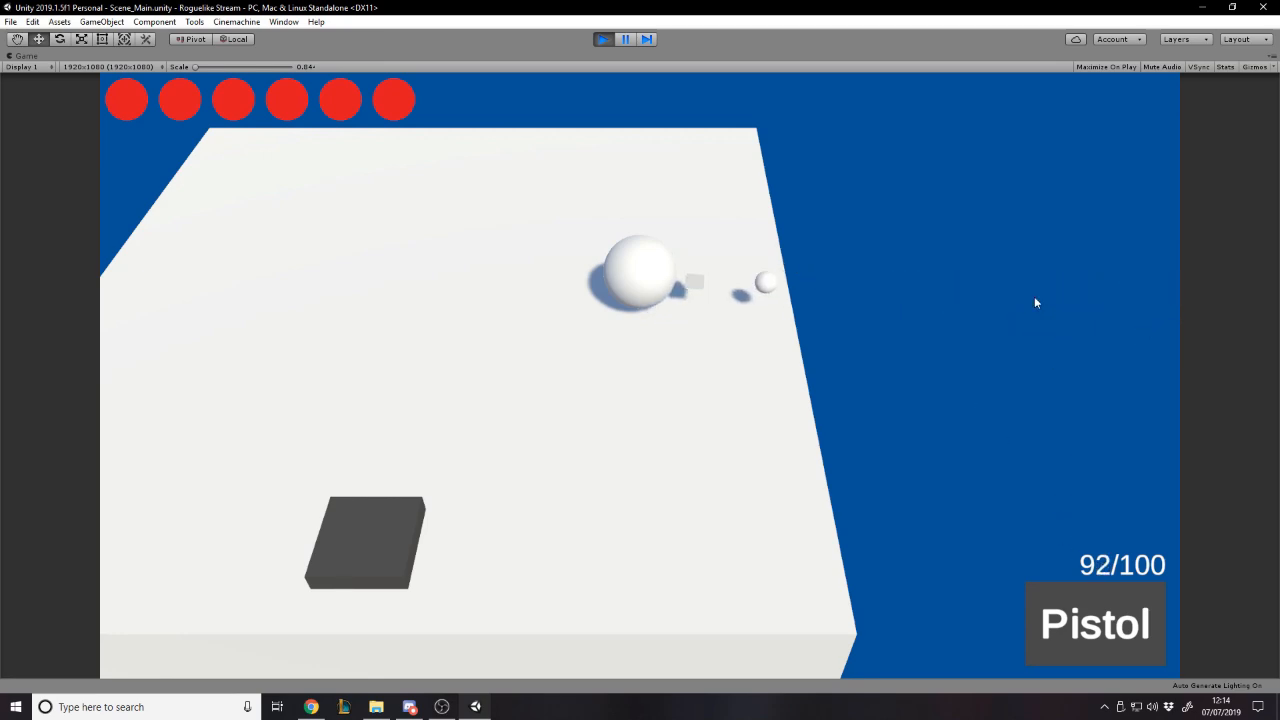
pyautogui.click(1012, 287)
pyautogui.click(1008, 288)
pyautogui.click(1008, 288)
pyautogui.click(1008, 288)
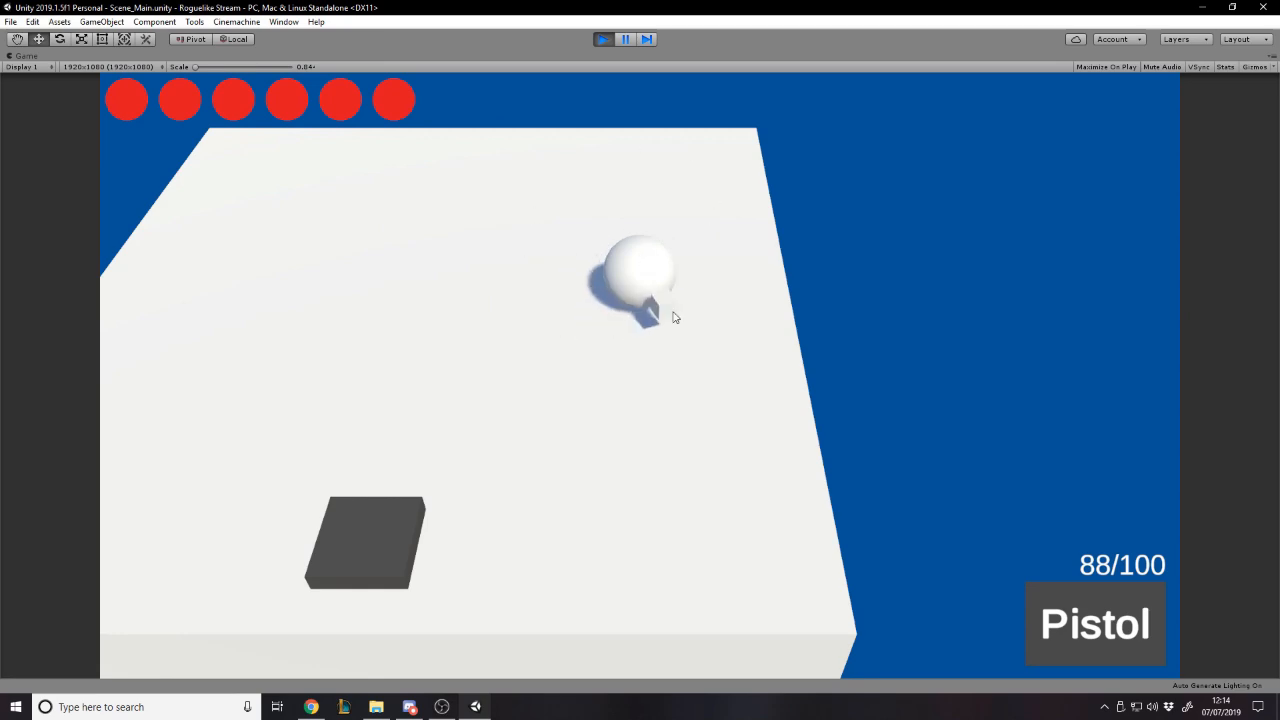
# - Move the player onto the dark teleport pad to enter the next room
pyautogui.press('s')
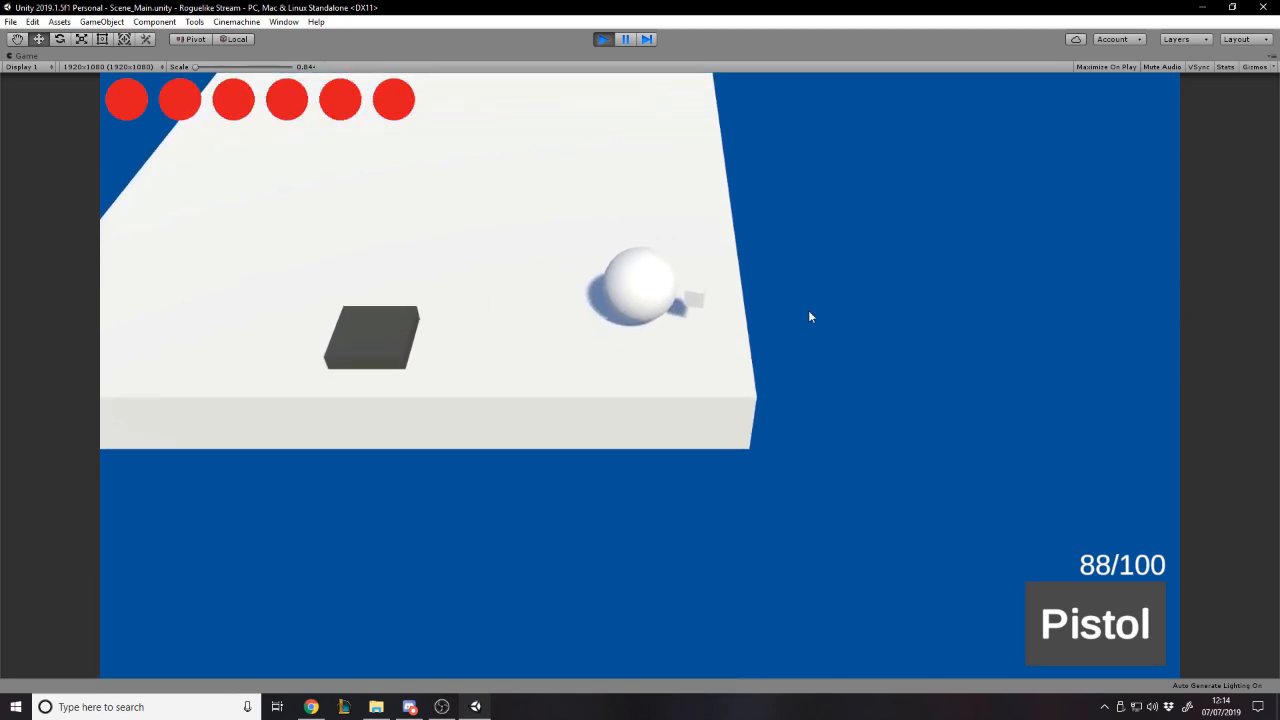
pyautogui.press('a')
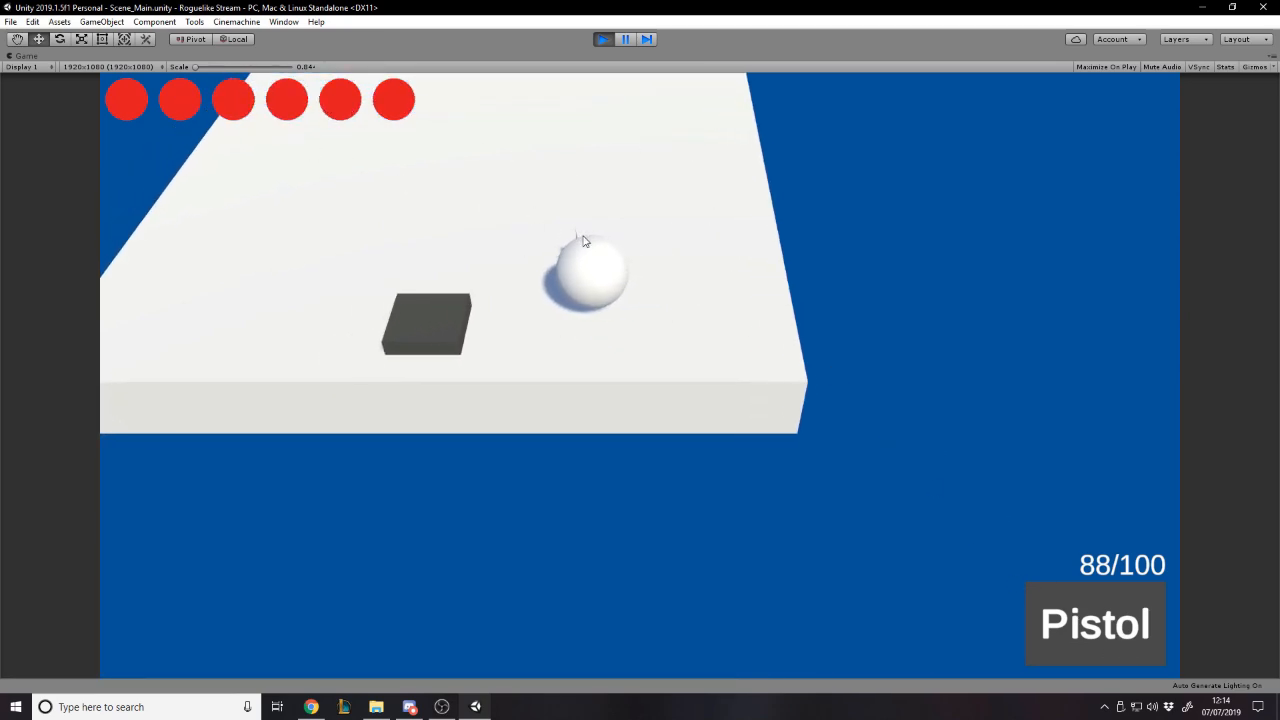
pyautogui.press('s')
# - Fight the enemies in the new room, firing the pistol at them while crossing the floor
pyautogui.press('s')
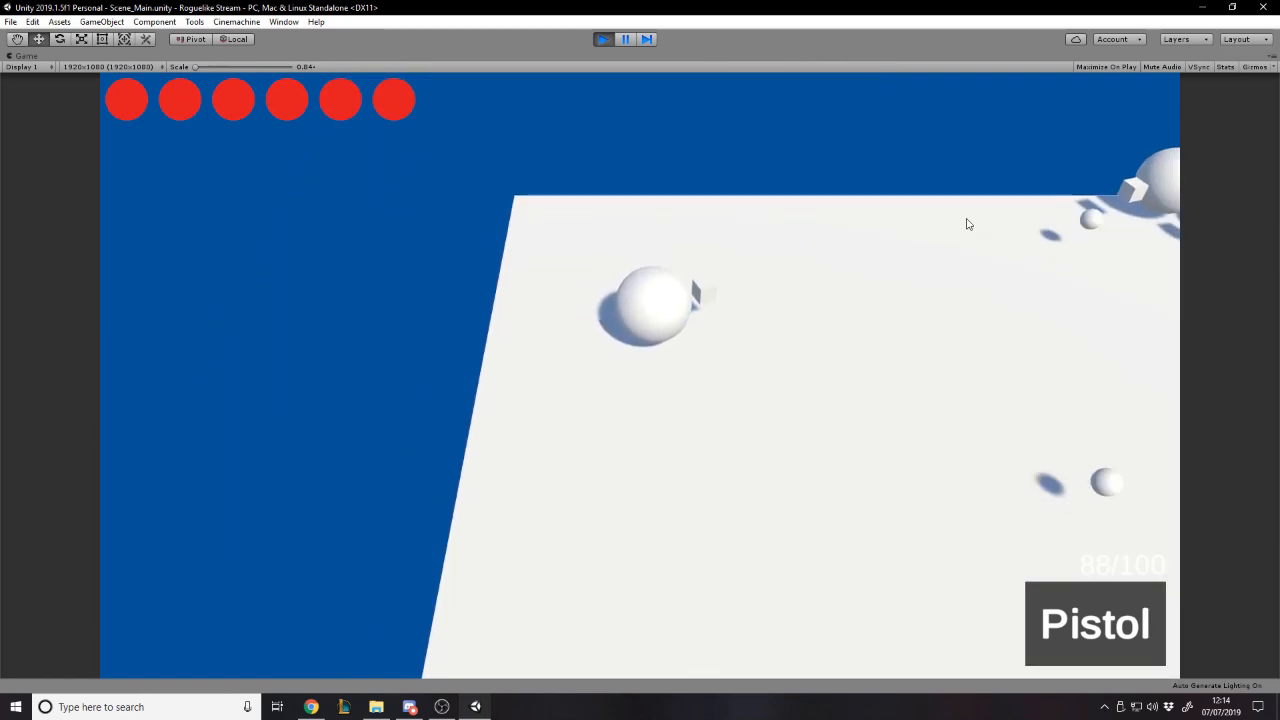
pyautogui.press('d')
pyautogui.click(1061, 141)
pyautogui.press('a')
pyautogui.click(1045, 128)
pyautogui.press('w')
pyautogui.press('d')
pyautogui.click(1065, 155)
pyautogui.press('a')
pyautogui.press('s')
pyautogui.click(1090, 128)
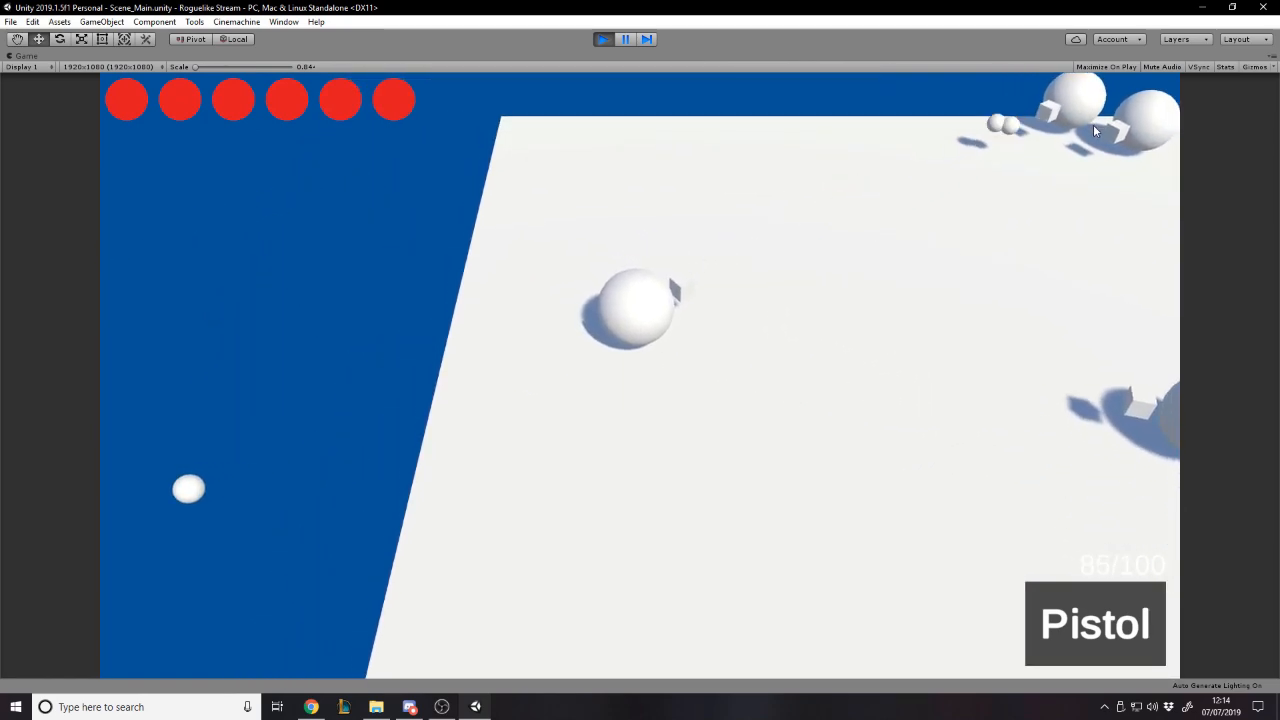
pyautogui.press('d')
pyautogui.click(1040, 95)
pyautogui.press('d')
pyautogui.press('s')
pyautogui.click(910, 98)
pyautogui.click(825, 105)
pyautogui.click(715, 90)
pyautogui.press('w')
pyautogui.click(545, 88)
pyautogui.click(438, 112)
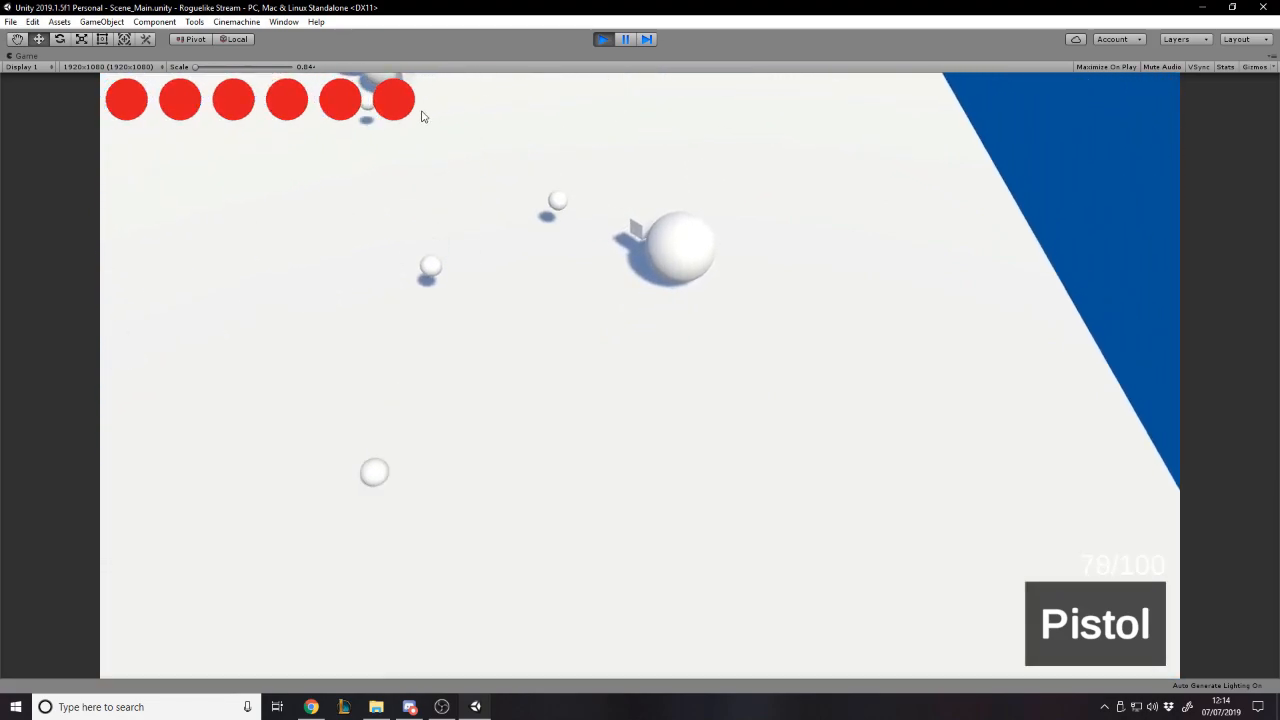
# - Shoot the remaining enemies in this room while dodging their projectiles
pyautogui.press('a')
pyautogui.click(411, 117)
pyautogui.press('s')
pyautogui.click(425, 91)
pyautogui.press('d')
pyautogui.press('w')
pyautogui.click(405, 90)
pyautogui.click(340, 126)
pyautogui.press('a')
pyautogui.click(312, 144)
pyautogui.press('s')
pyautogui.click(386, 103)
pyautogui.press('d')
pyautogui.press('w')
pyautogui.click(366, 137)
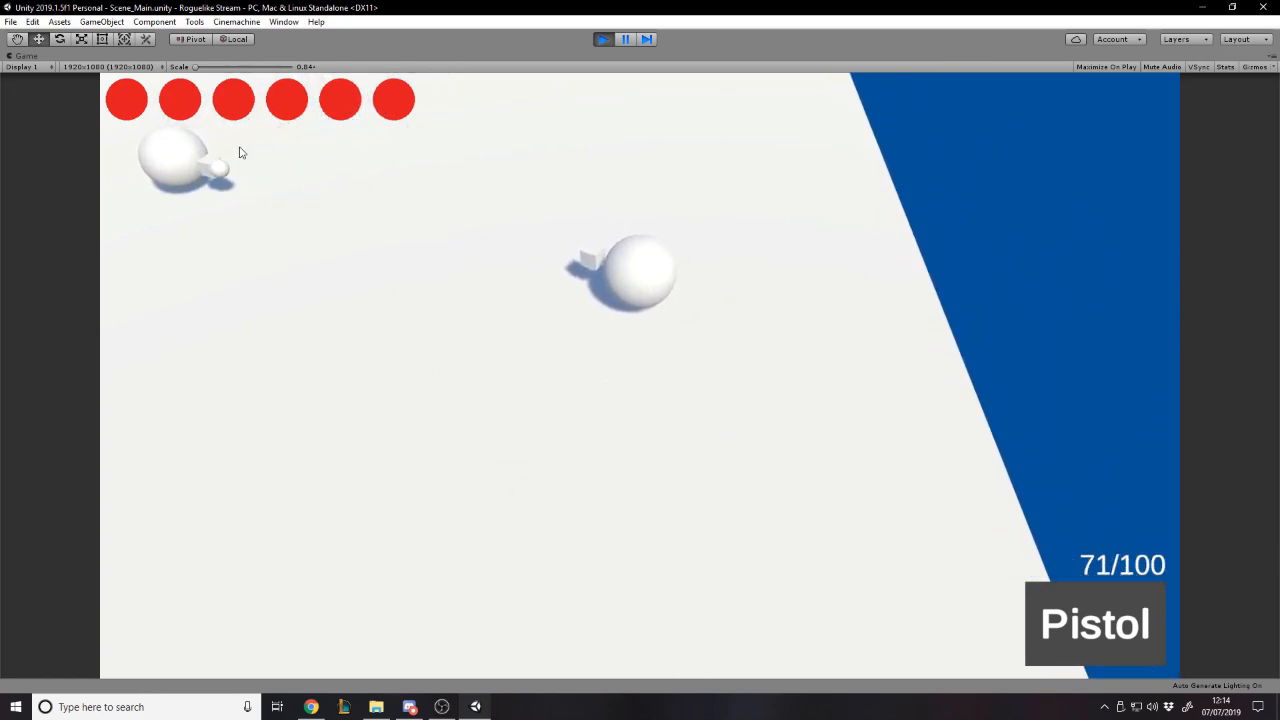
pyautogui.press('w')
pyautogui.click(177, 240)
pyautogui.press('a')
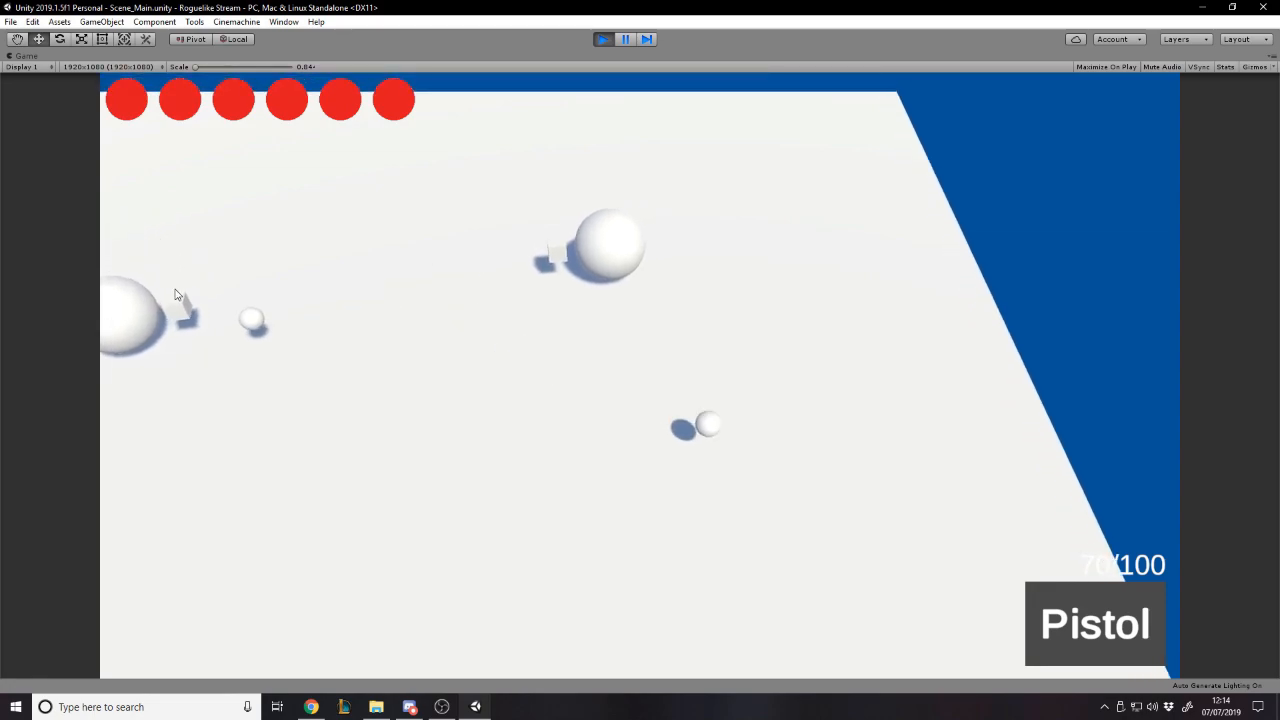
pyautogui.press('s')
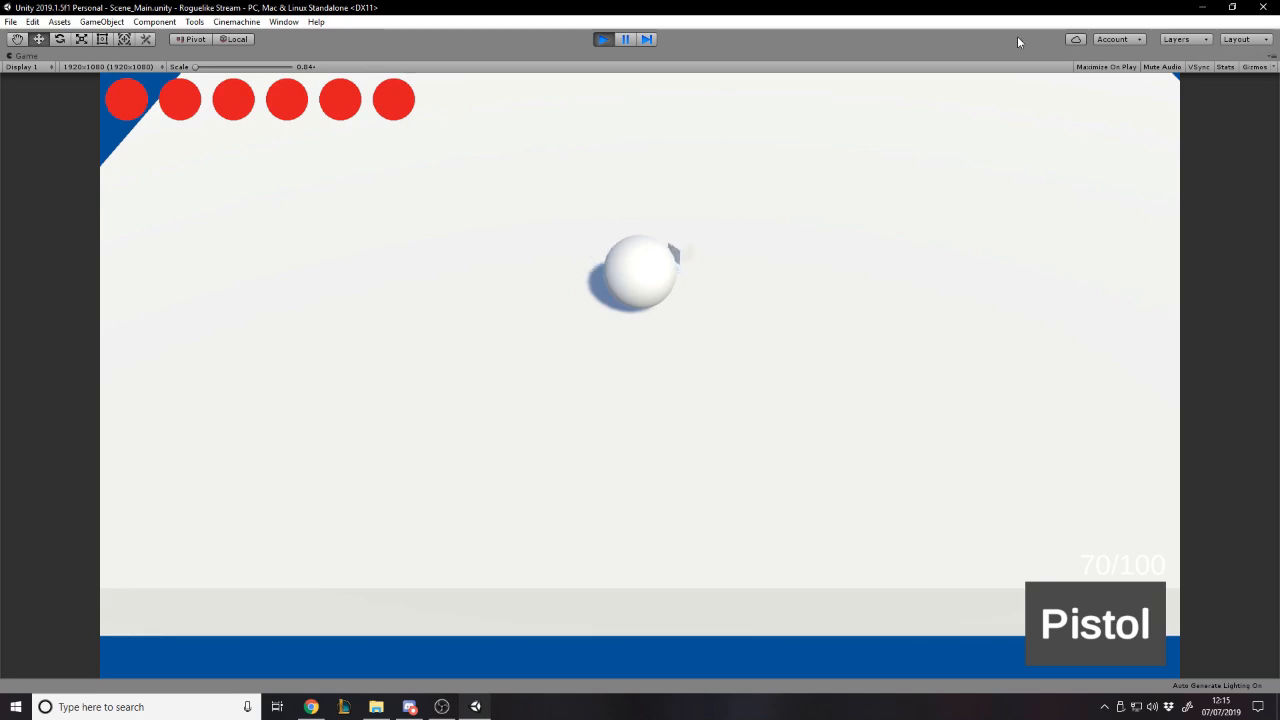
# - Move the player across the room and through the teleport pads into another enemy room
pyautogui.press('d')
pyautogui.press('s')
pyautogui.press('a')
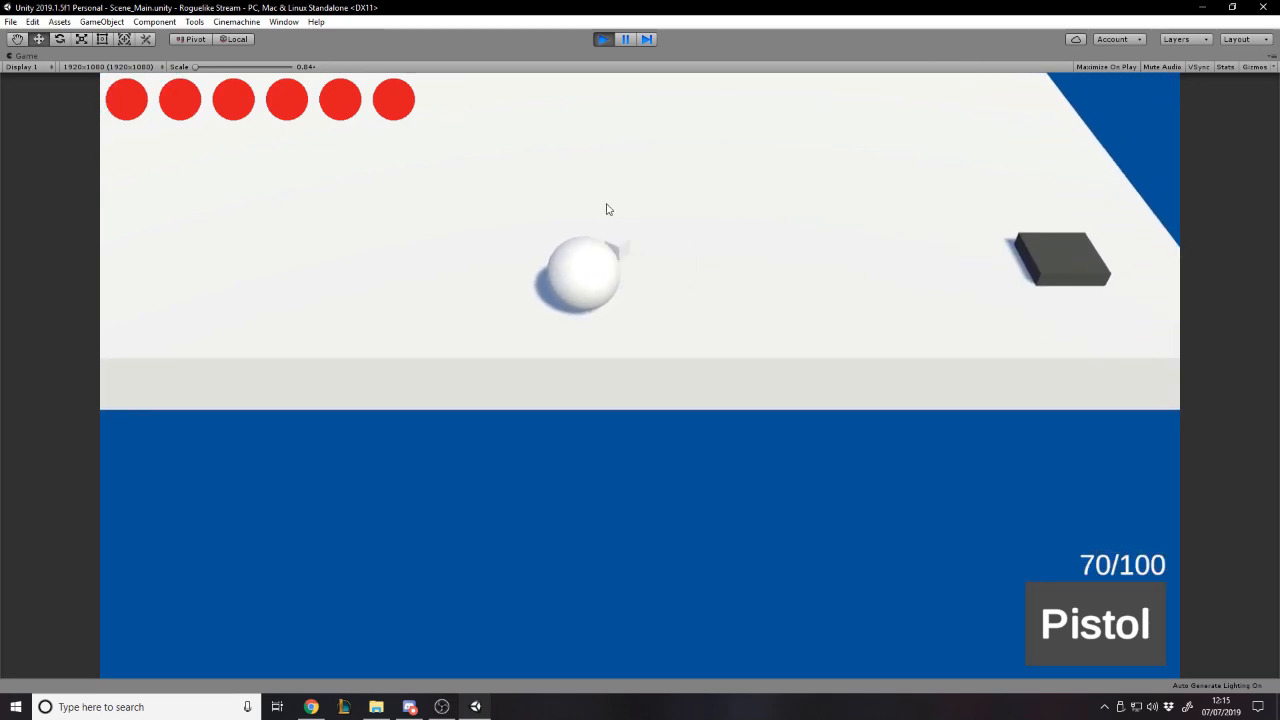
pyautogui.press('d')
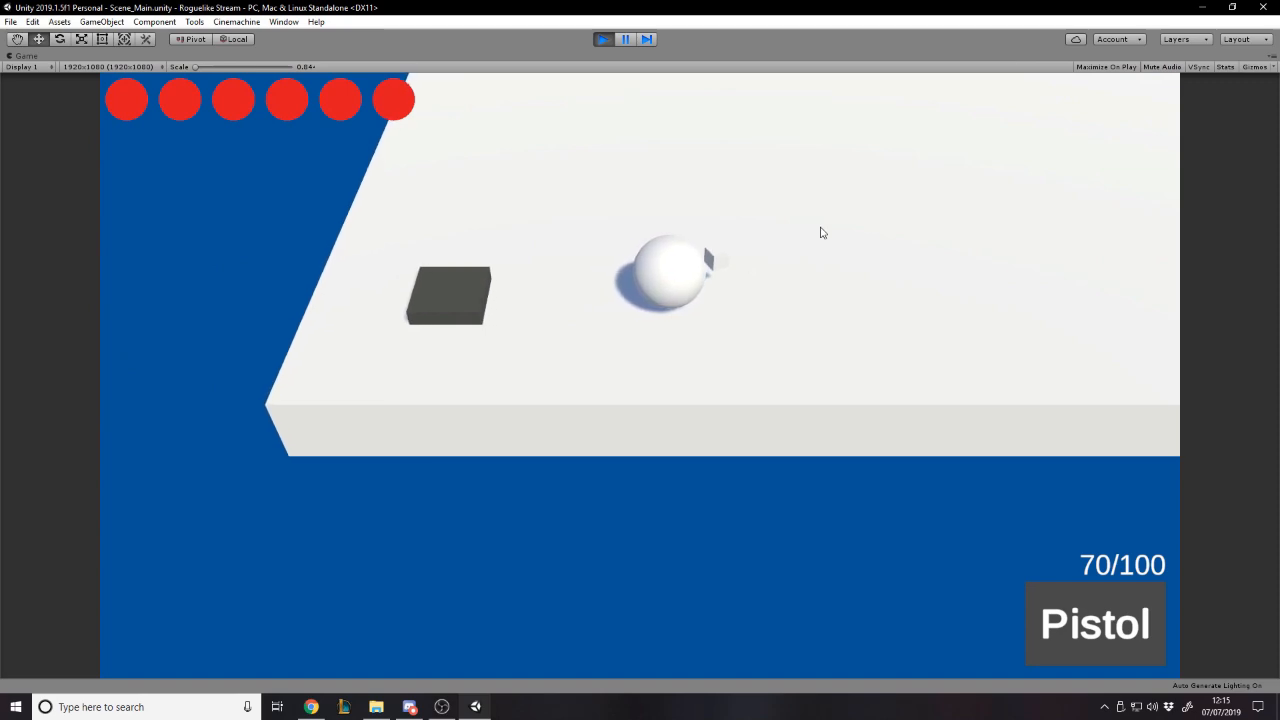
pyautogui.press('a')
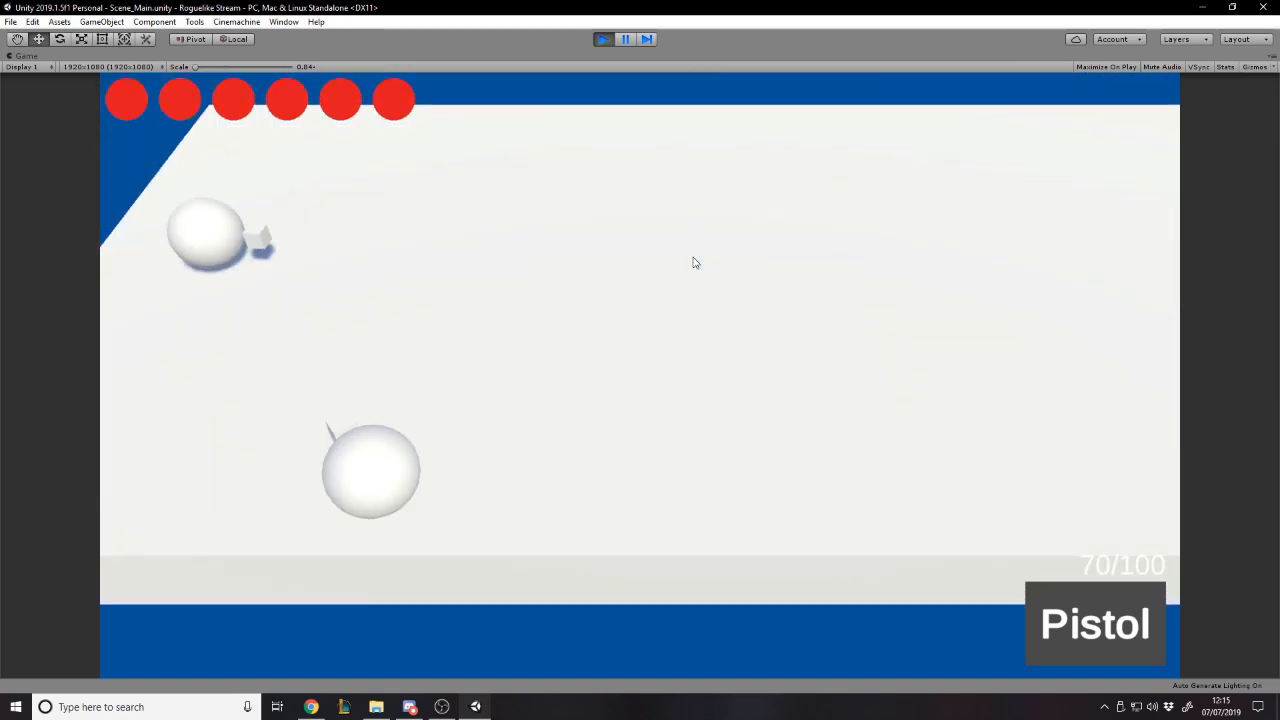
# - Shoot the two enemies in this room while circling around them
pyautogui.press('d')
pyautogui.click(861, 554)
pyautogui.click(780, 610)
pyautogui.press('a')
pyautogui.click(872, 557)
pyautogui.press('s')
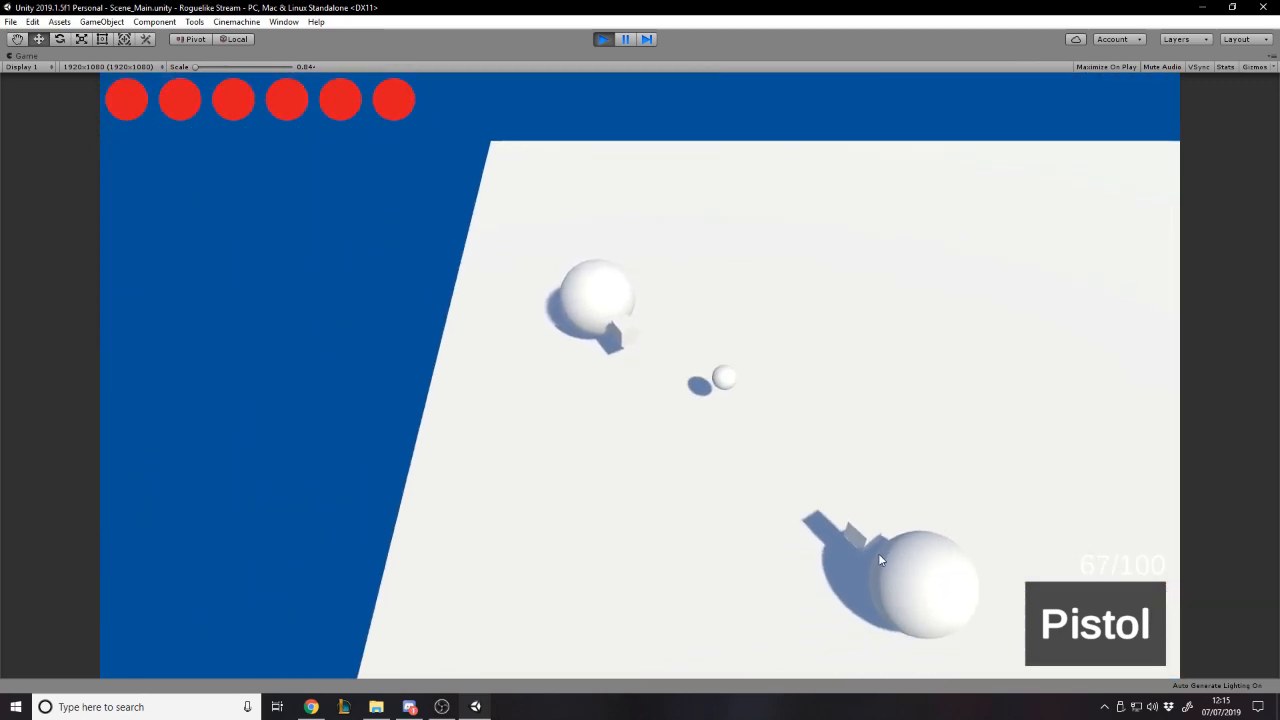
pyautogui.click(970, 445)
pyautogui.press('w')
pyautogui.click(956, 433)
pyautogui.press('d')
pyautogui.click(877, 510)
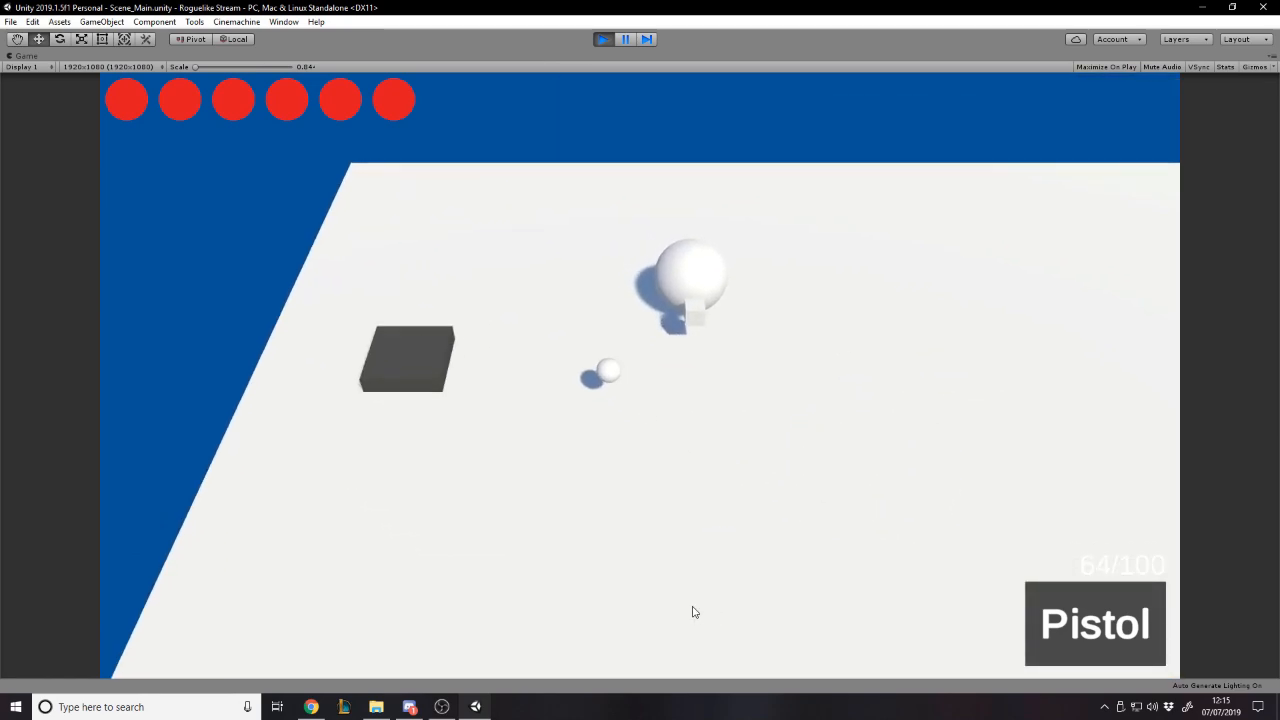
pyautogui.press('s')
pyautogui.click(600, 570)
pyautogui.press('d')
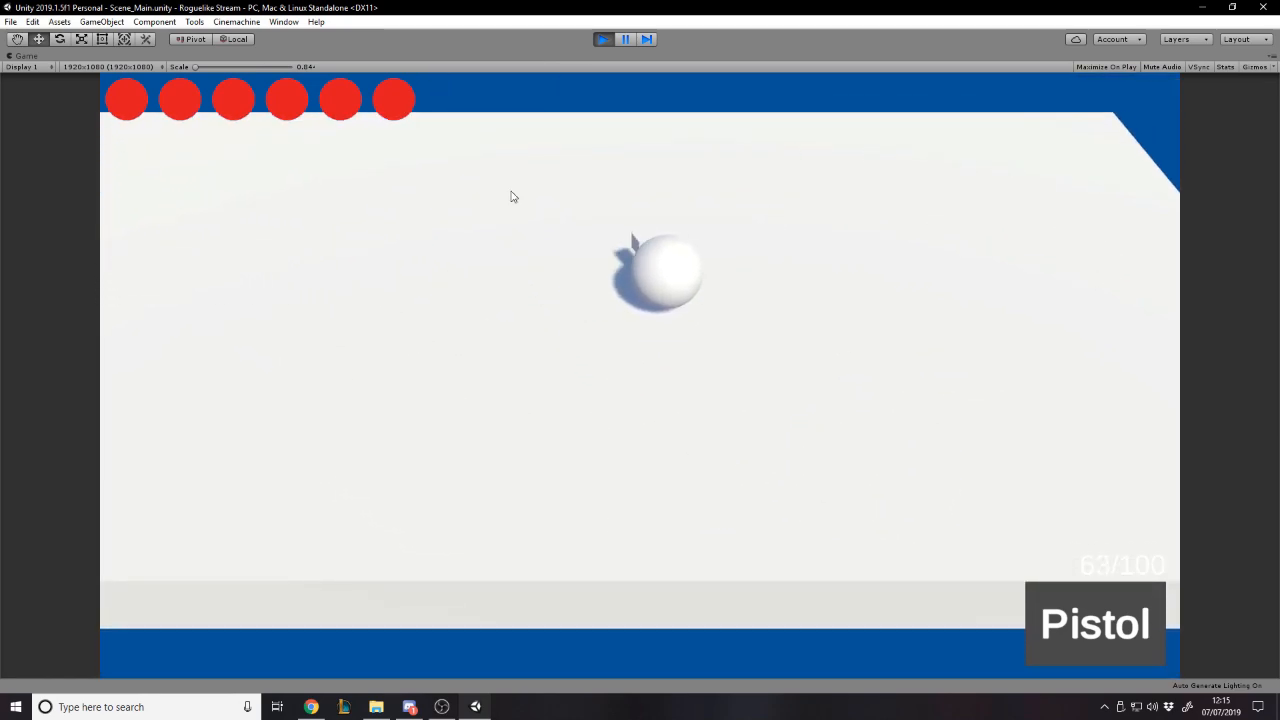
# - Walk the player beside a teleport pad and restore the Game view to its docked size
pyautogui.press('a')
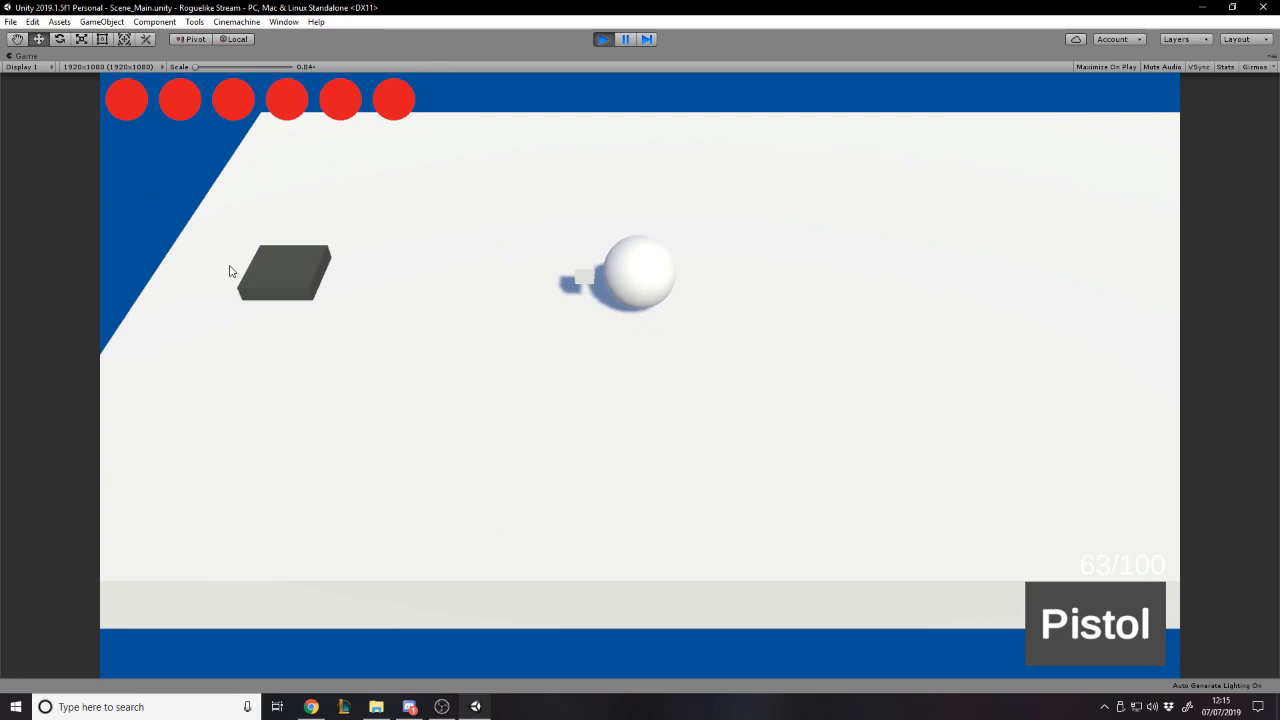
pyautogui.press('a')
pyautogui.press('w')
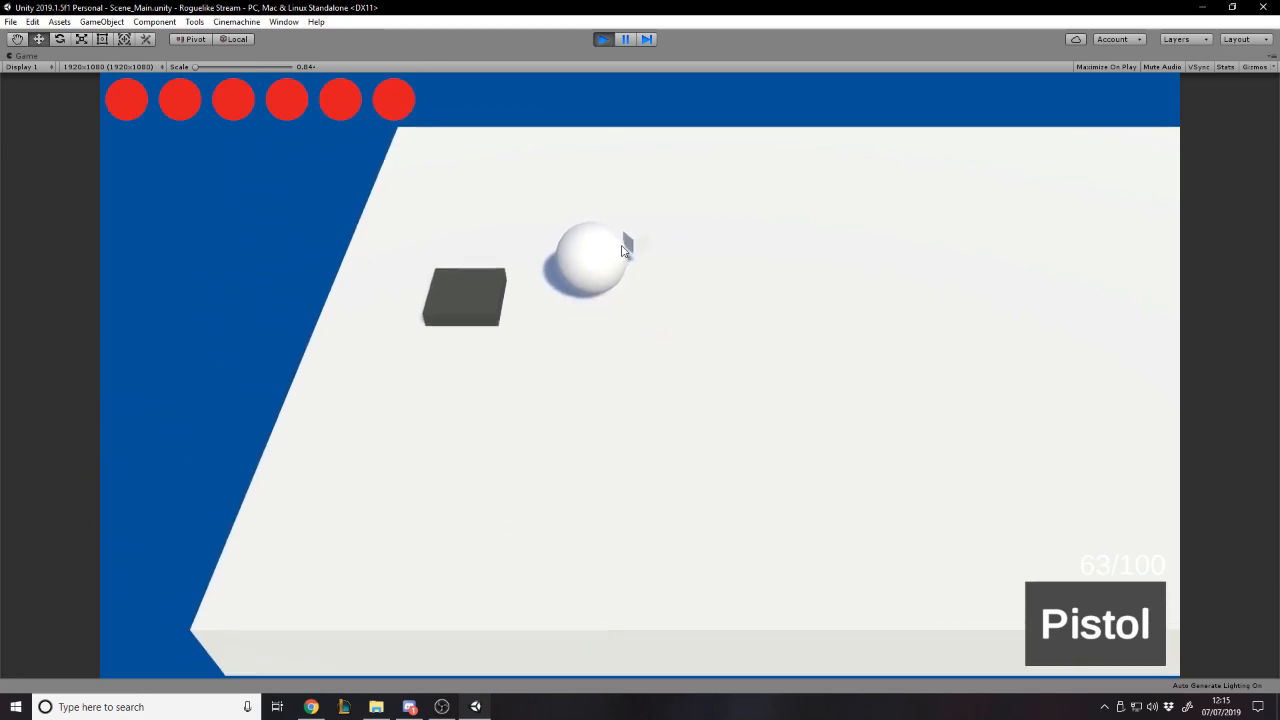
pyautogui.click(1271, 56)
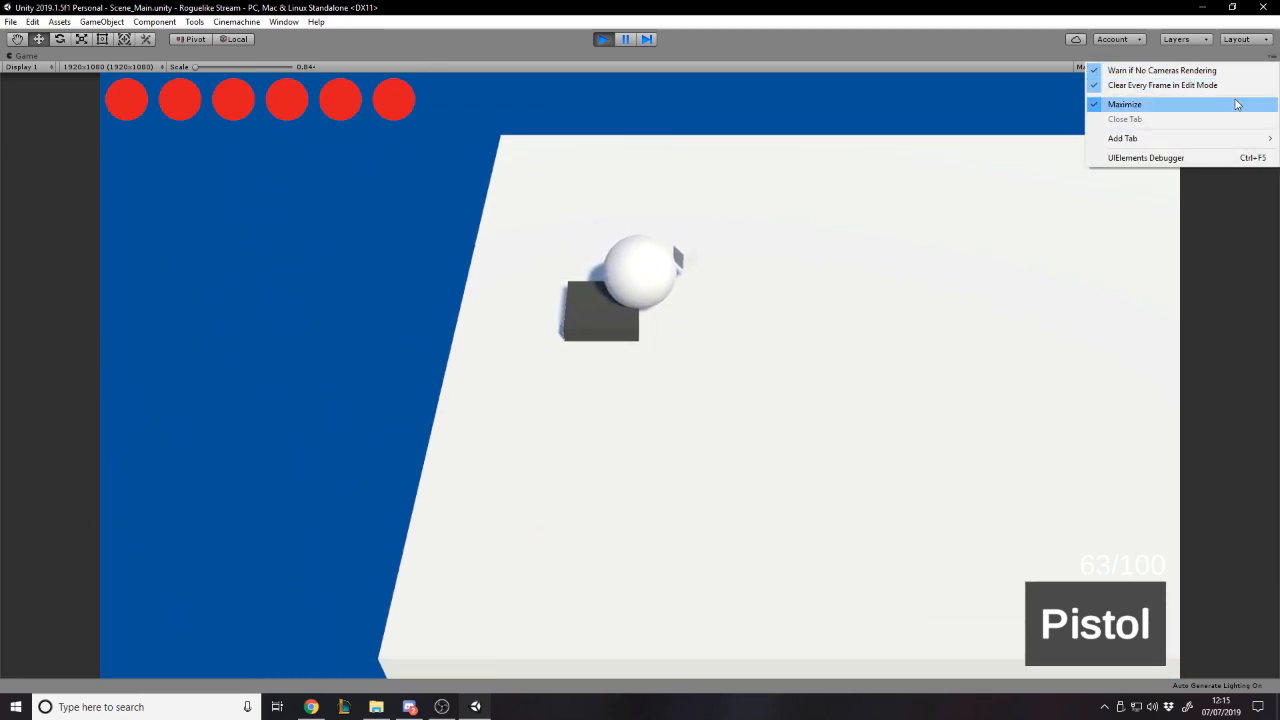
pyautogui.click(1130, 103)
# - Survey the whole generated room layout and its links in the Scene view, and widen that view
pyautogui.moveTo(472, 148); pyautogui.dragTo(973, 276, button='right')
pyautogui.press('w')
pyautogui.press('w')
pyautogui.press('w')
pyautogui.press('s')
pyautogui.moveTo(978, 275); pyautogui.dragTo(422, 356, button='right')
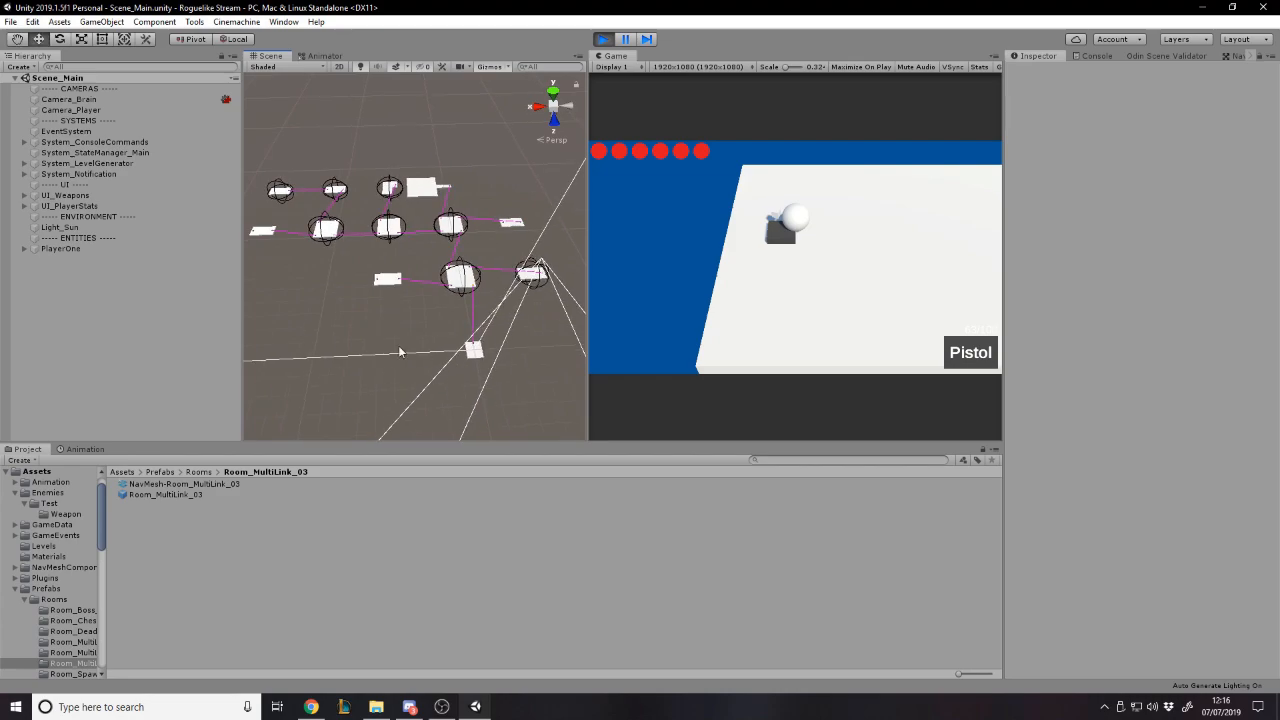
pyautogui.moveTo(586, 277); pyautogui.dragTo(776, 278)
# - Inspect the dead-end room up close by selecting its Floor and Room_DeadEnd_01(Clone)
pyautogui.moveTo(582, 371); pyautogui.dragTo(535, 320, button='right')
pyautogui.moveTo(581, 250); pyautogui.dragTo(414, 145, button='right')
pyautogui.press('w')
pyautogui.moveTo(515, 277); pyautogui.dragTo(435, 331, button='right')
pyautogui.click(396, 341)
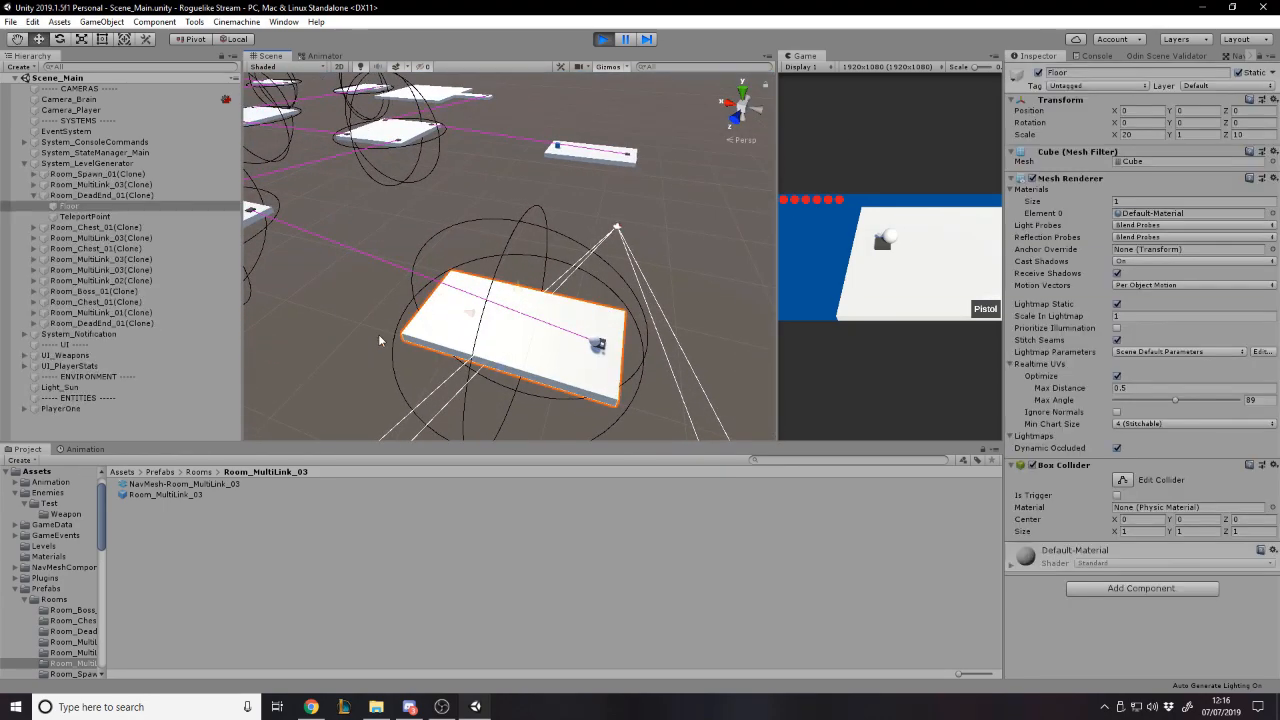
pyautogui.click(126, 194)
# - Look across the linked neighbouring rooms in the Scene view and stop play mode
pyautogui.moveTo(708, 378); pyautogui.dragTo(784, 396, button='right')
pyautogui.press('e')
pyautogui.moveTo(533, 340); pyautogui.dragTo(940, 314)
pyautogui.click(708, 202)
pyautogui.moveTo(706, 206); pyautogui.dragTo(557, 114, button='right')
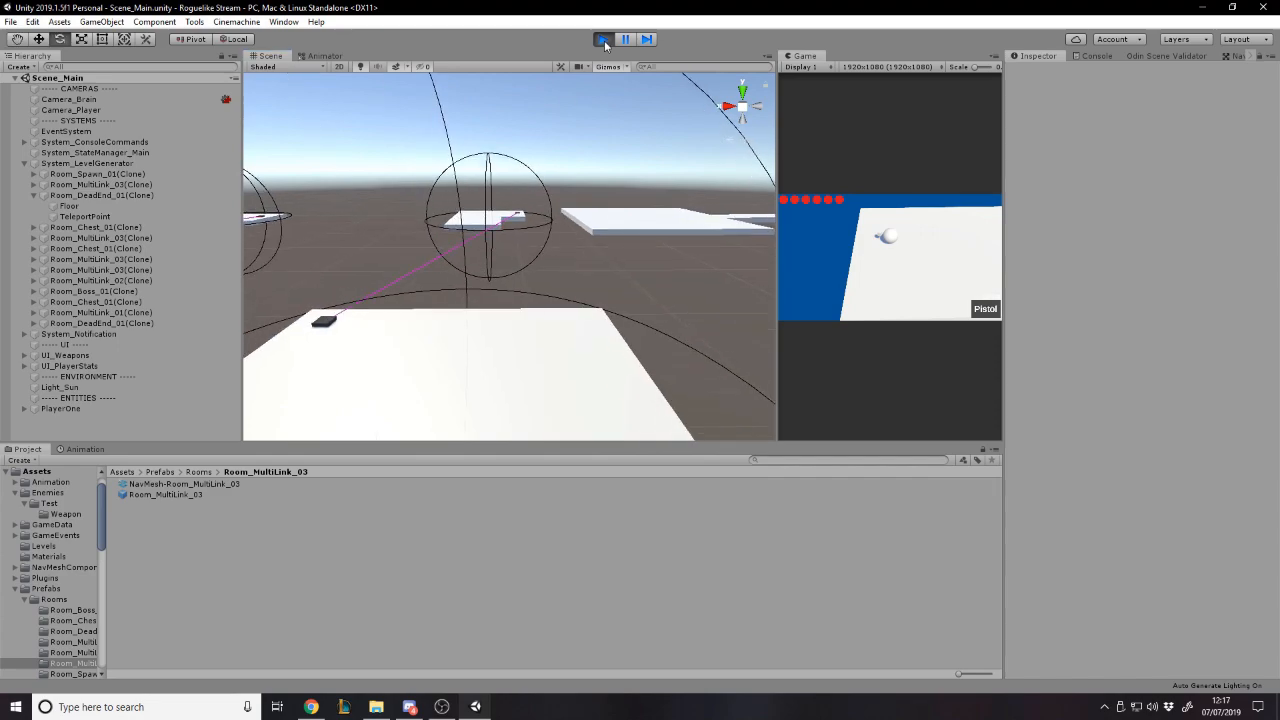
pyautogui.click(603, 39)
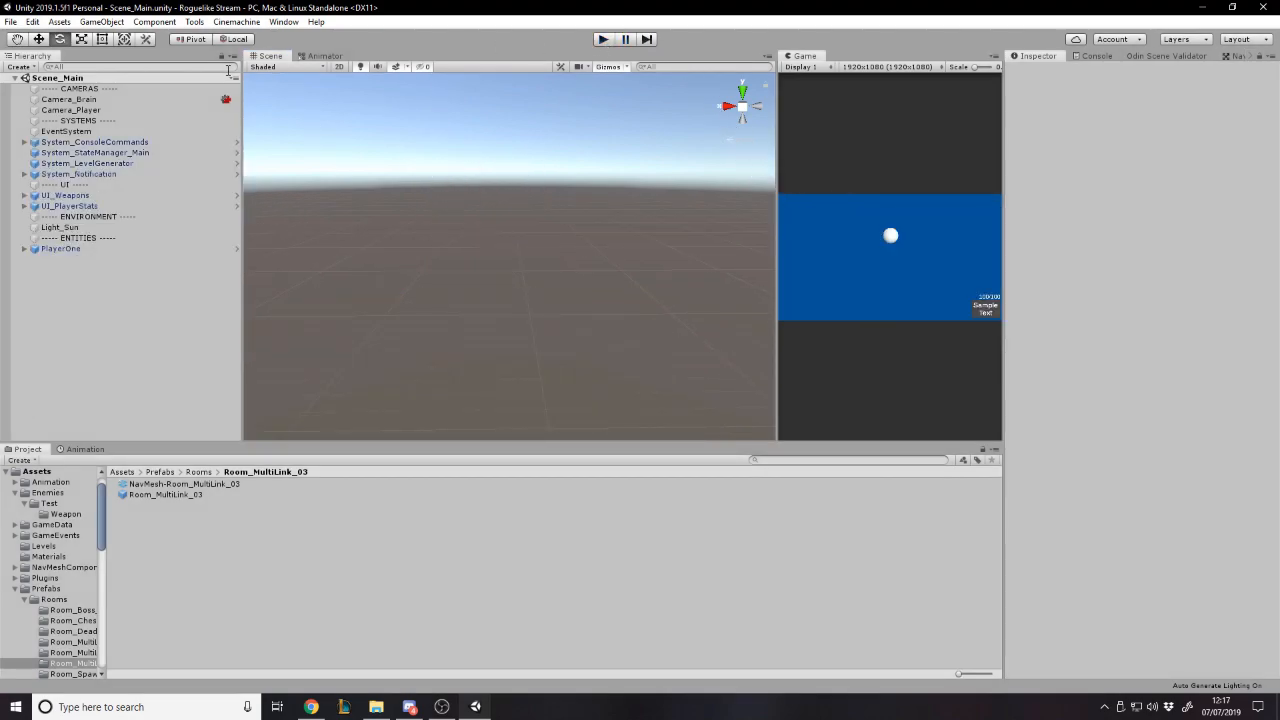
# - Open the LevelSettings_Level01 asset referenced by System_LevelGenerator's Level Settings
pyautogui.click(140, 163)
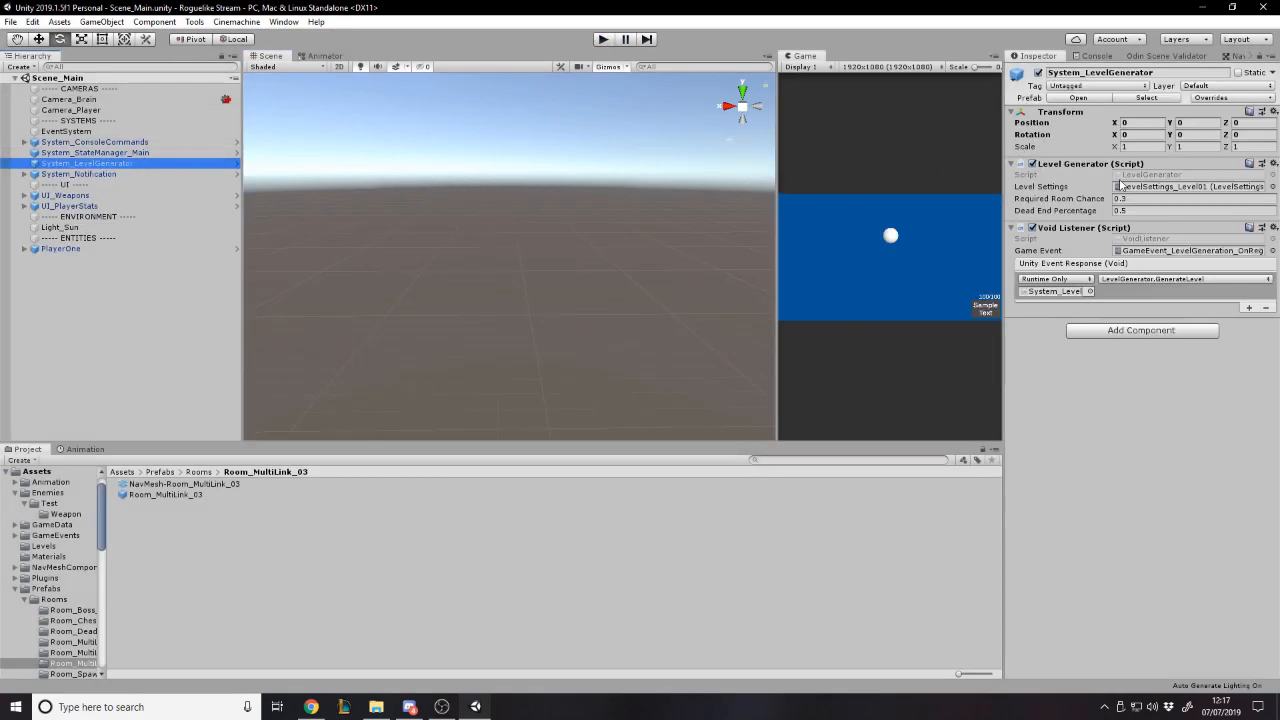
pyautogui.click(1122, 187)
pyautogui.click(190, 484)
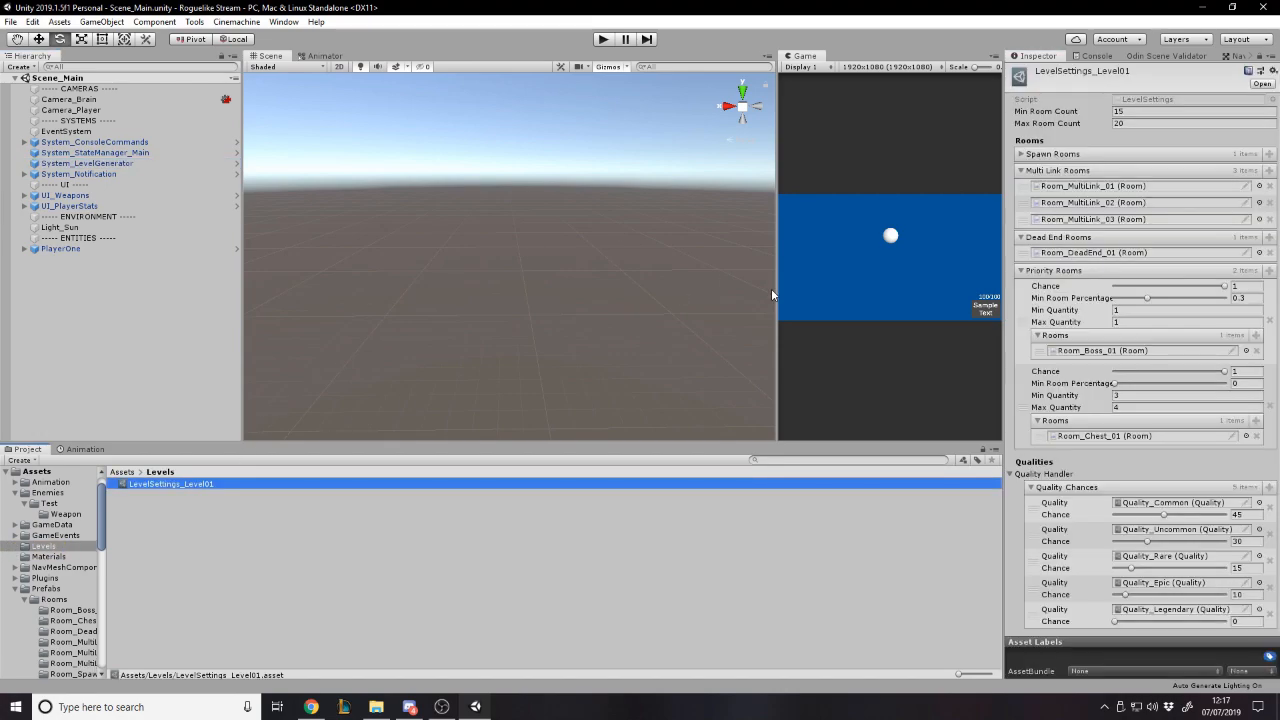
# - Review the minimum and maximum room counts and expand the Spawn Rooms list
pyautogui.click(1130, 111)
pyautogui.press('Tab')
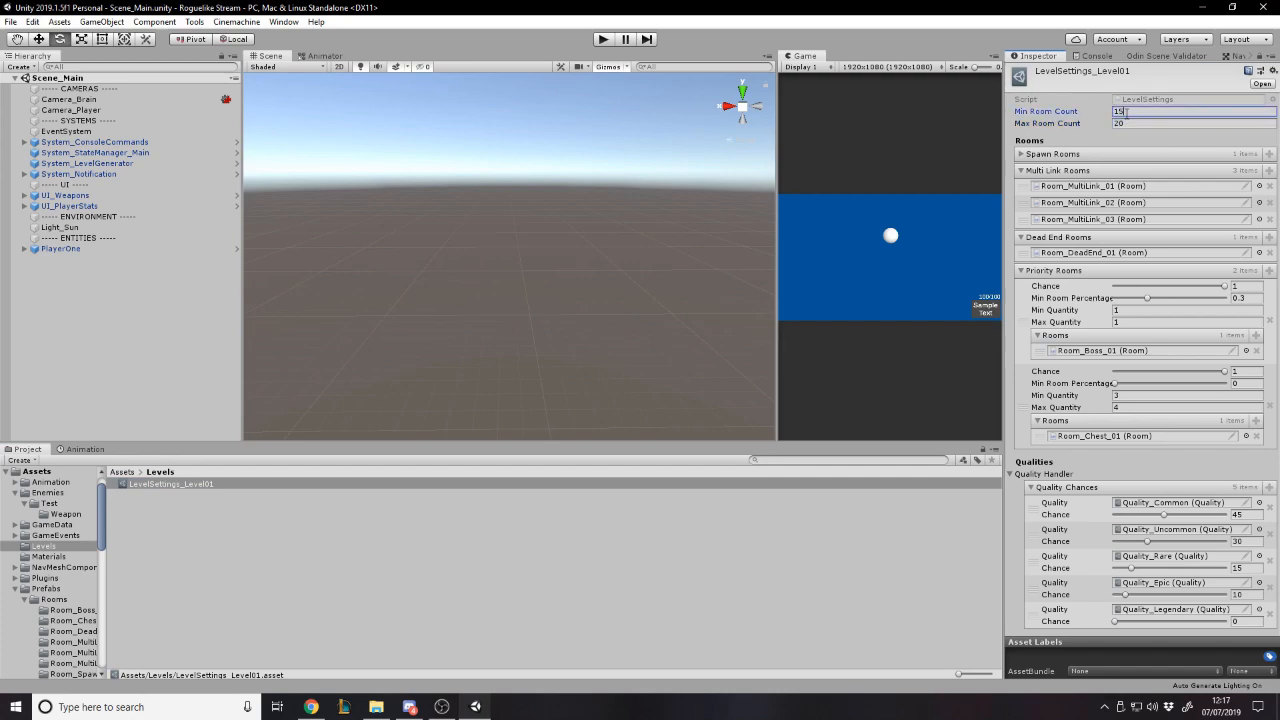
pyautogui.click(1135, 113)
pyautogui.click(1045, 158)
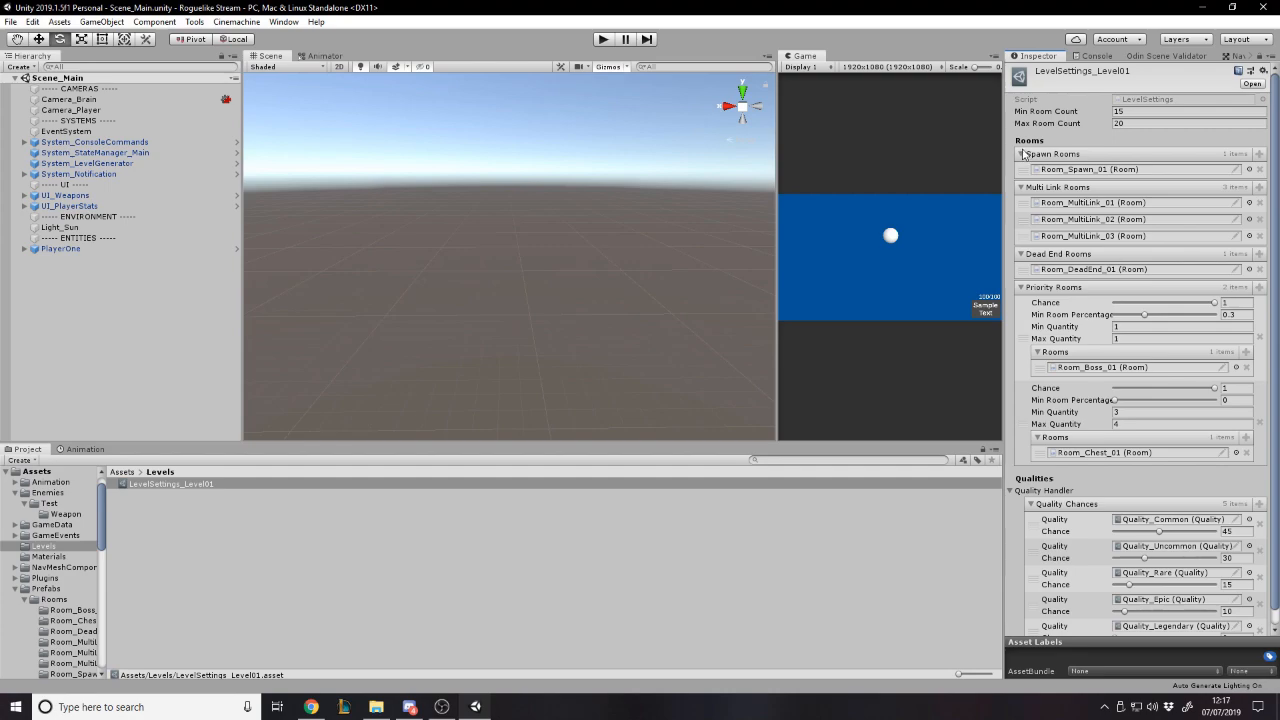
pyautogui.click(938, 154)
pyautogui.moveTo(666, 176); pyautogui.dragTo(1018, 134, button='right')
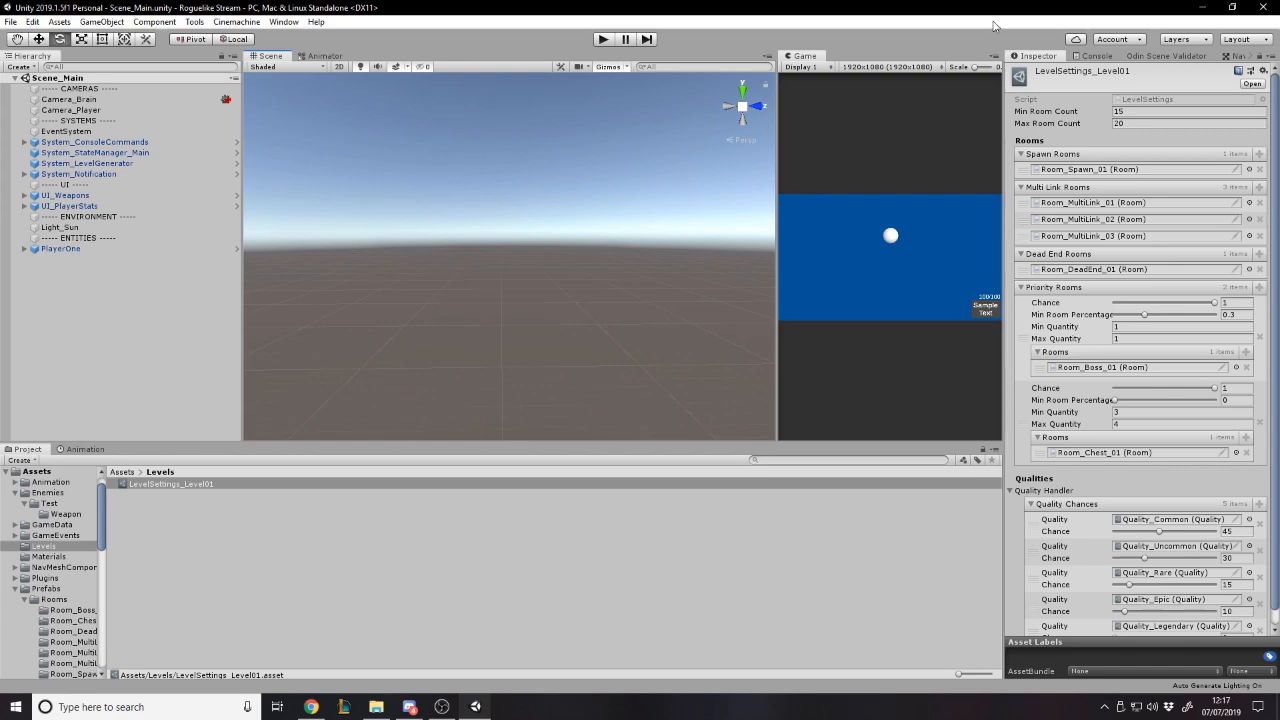
# - Open the Room_MultiLink_01 prefab from the Multi Link Rooms list to examine its components
pyautogui.click(1056, 202)
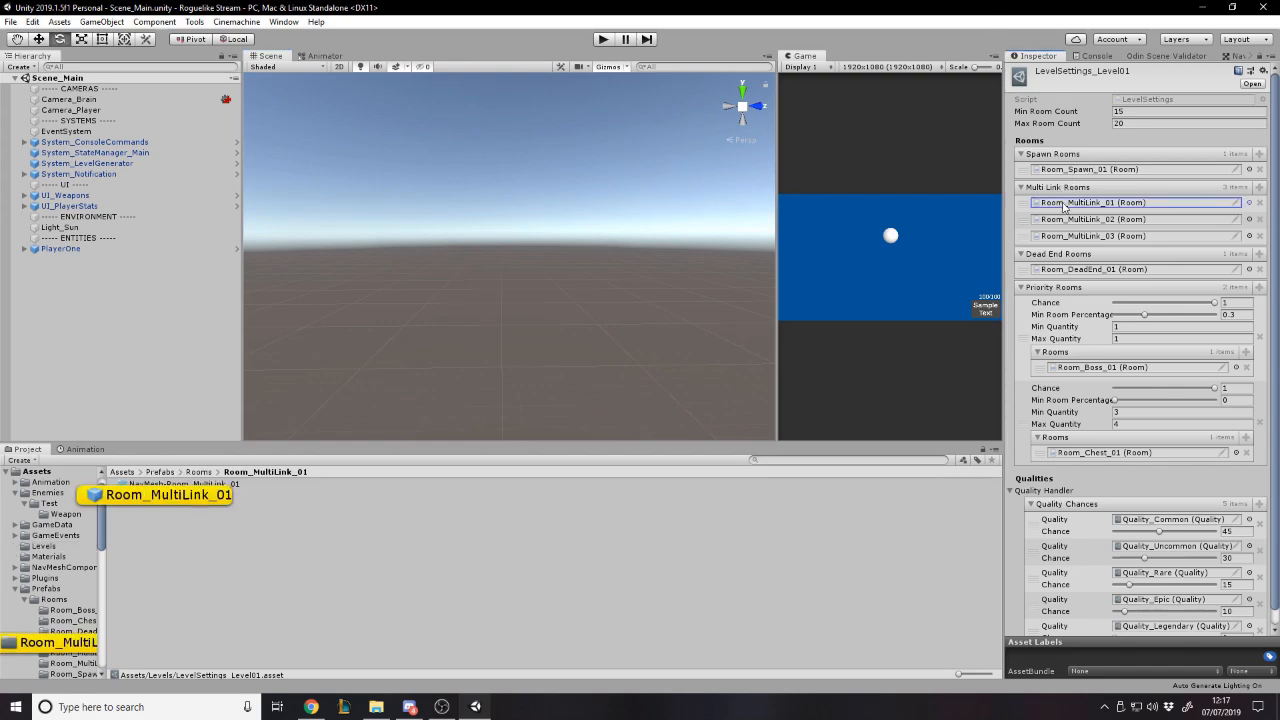
pyautogui.click(256, 494)
pyautogui.doubleClick(256, 494)
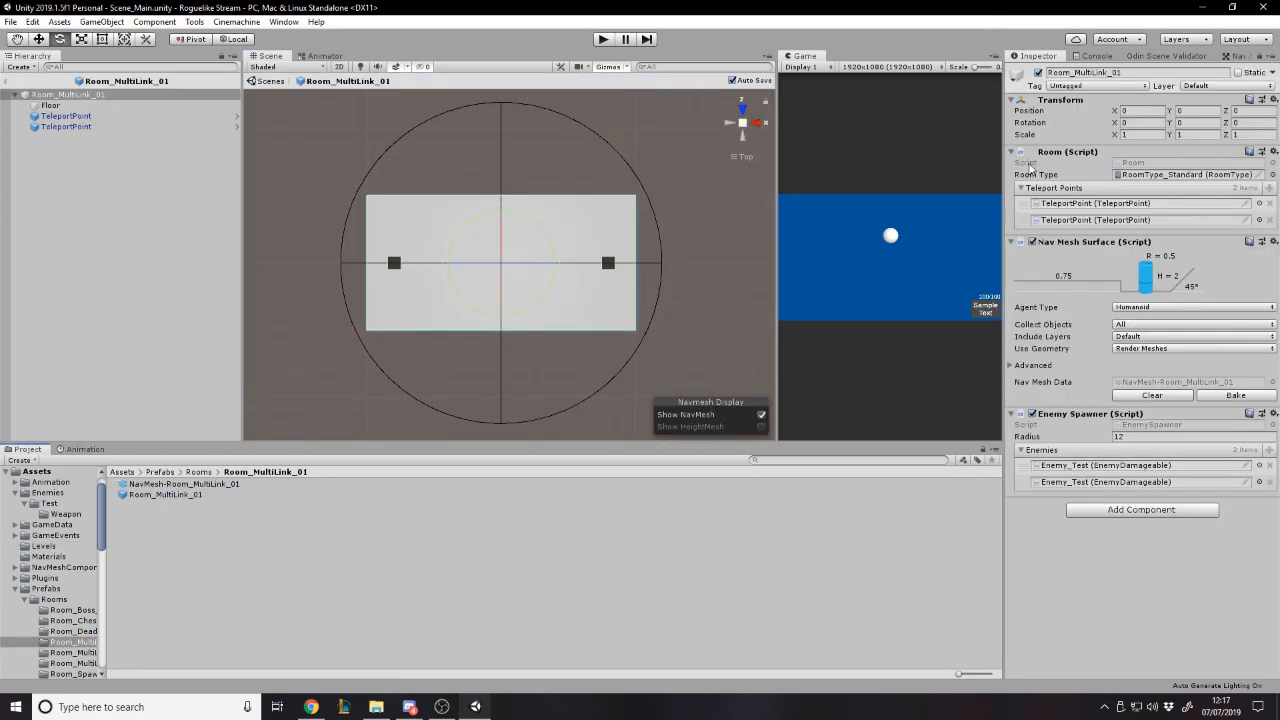
pyautogui.click(122, 471)
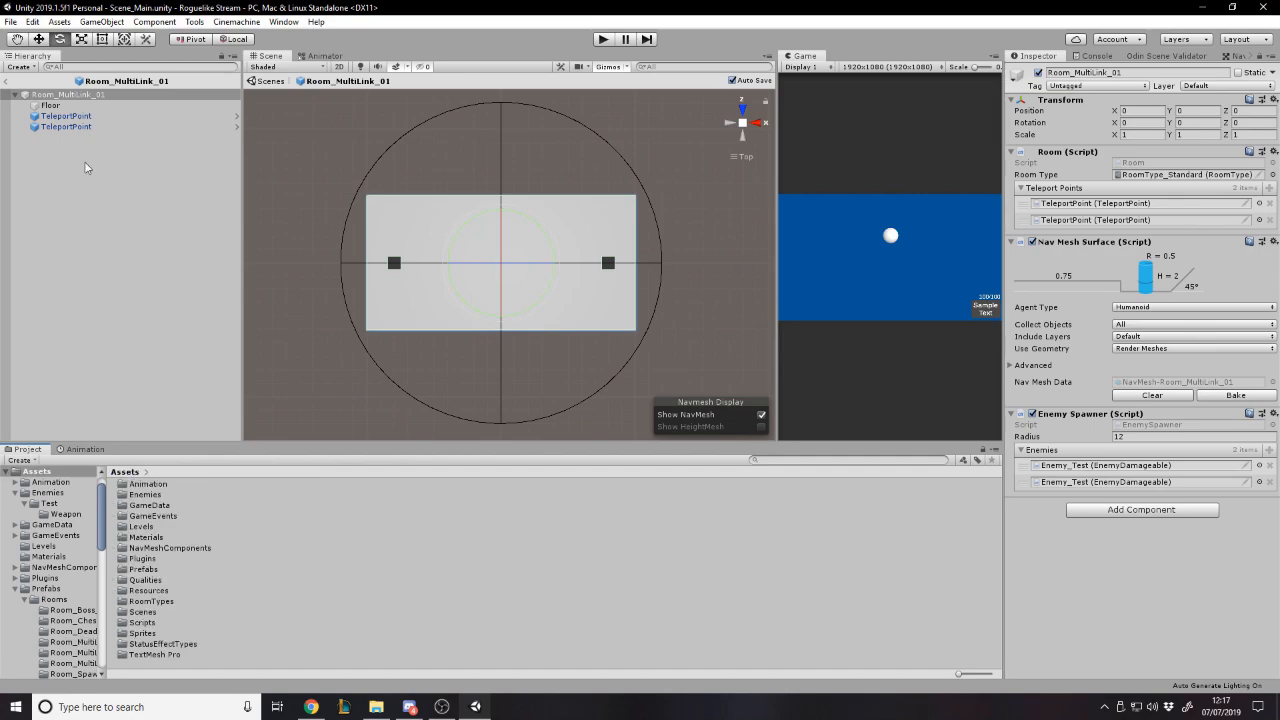
# - Leave the room prefab and reopen LevelSettings_Level01 through System_LevelGenerator
pyautogui.click(7, 81)
pyautogui.click(96, 152)
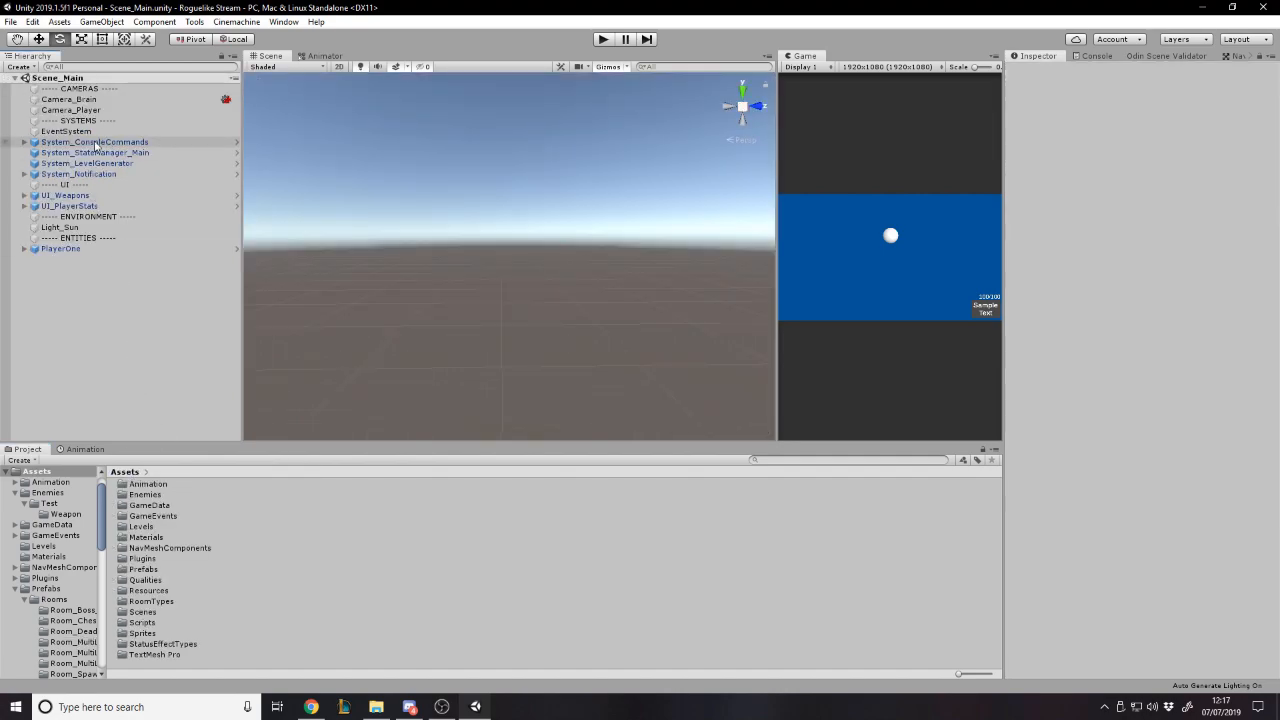
pyautogui.click(91, 163)
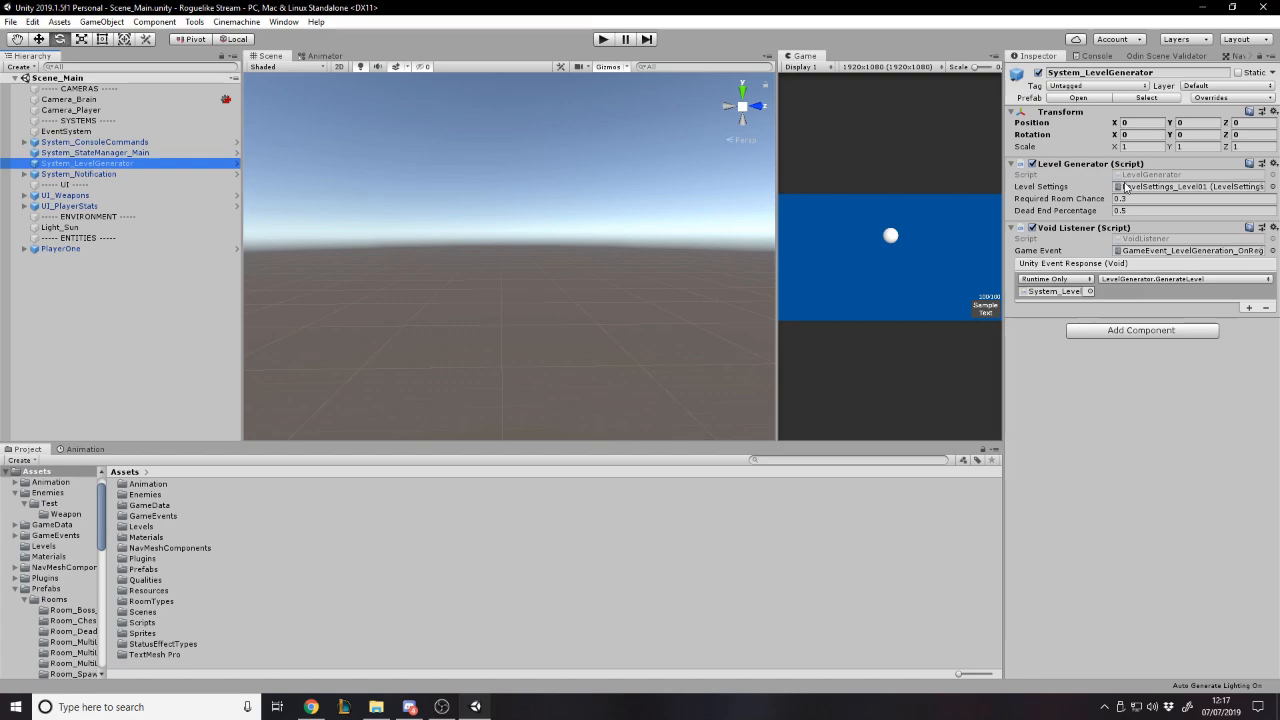
pyautogui.click(1125, 188)
pyautogui.click(224, 481)
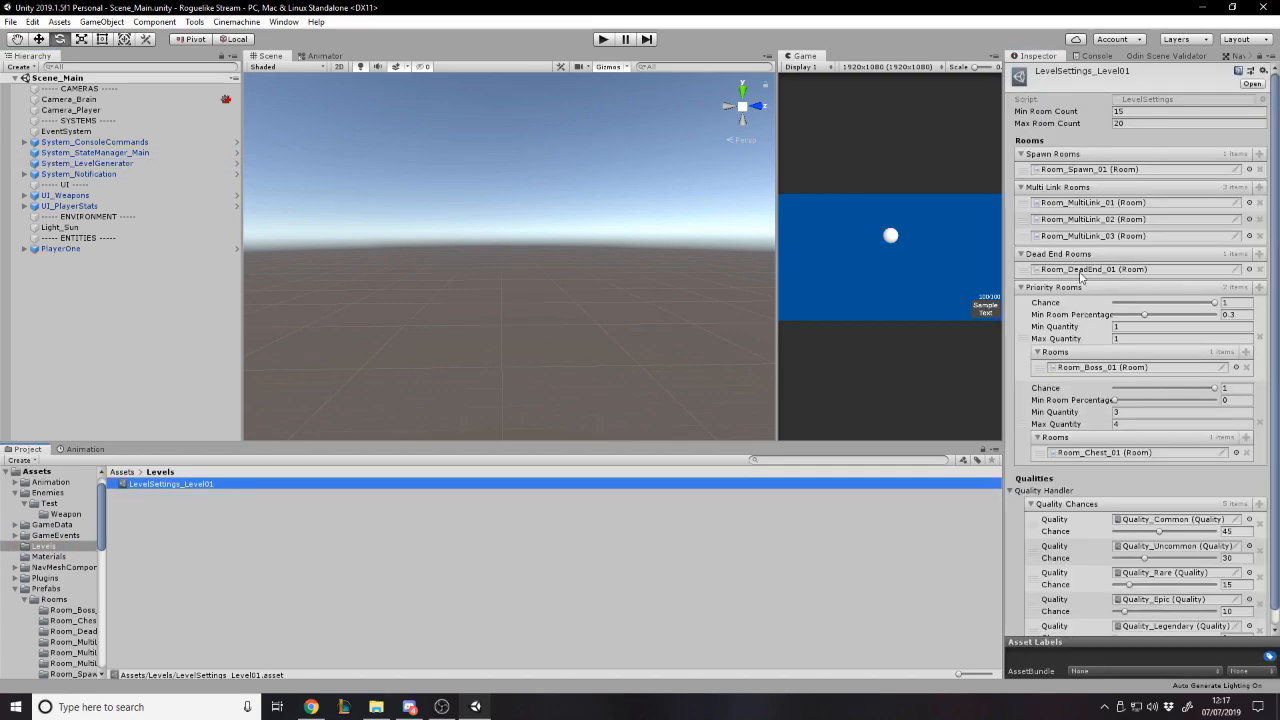
# - Review the boss priority room's minimum room percentage and quantities, and locate its Room_Boss_01 prefab in the project
pyautogui.scroll(-1, 1086, 300)
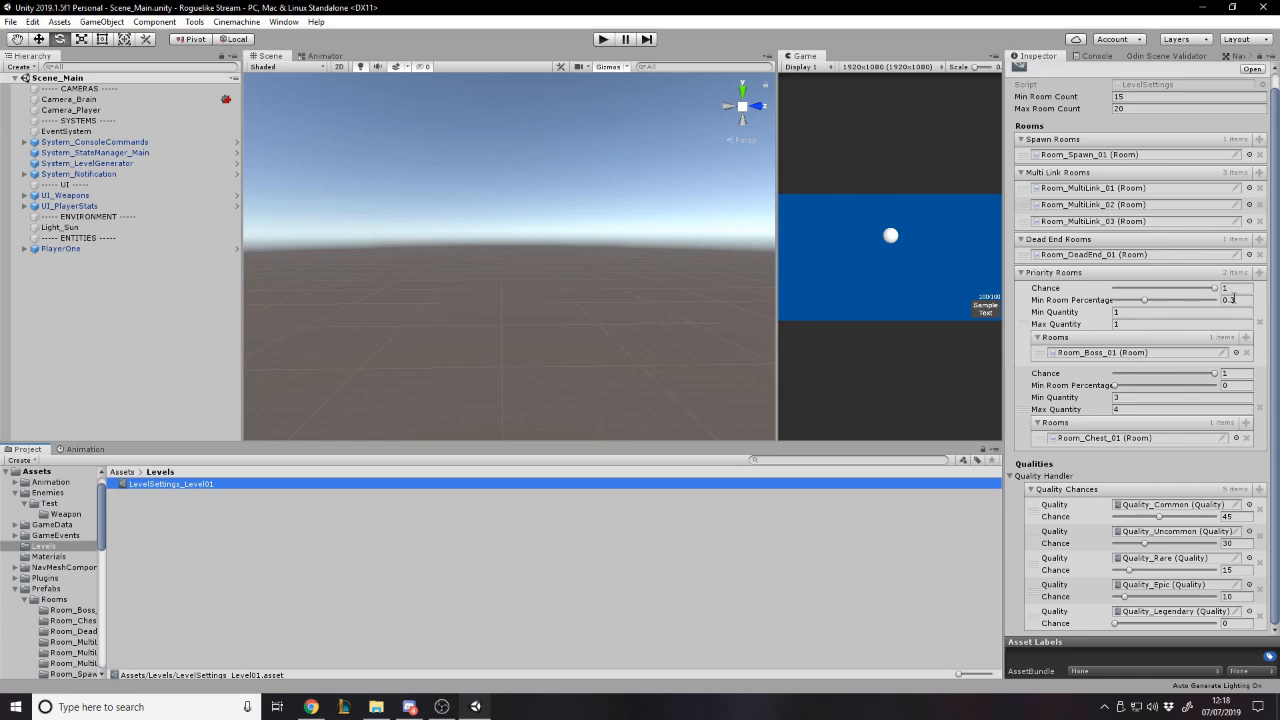
pyautogui.click(1248, 299)
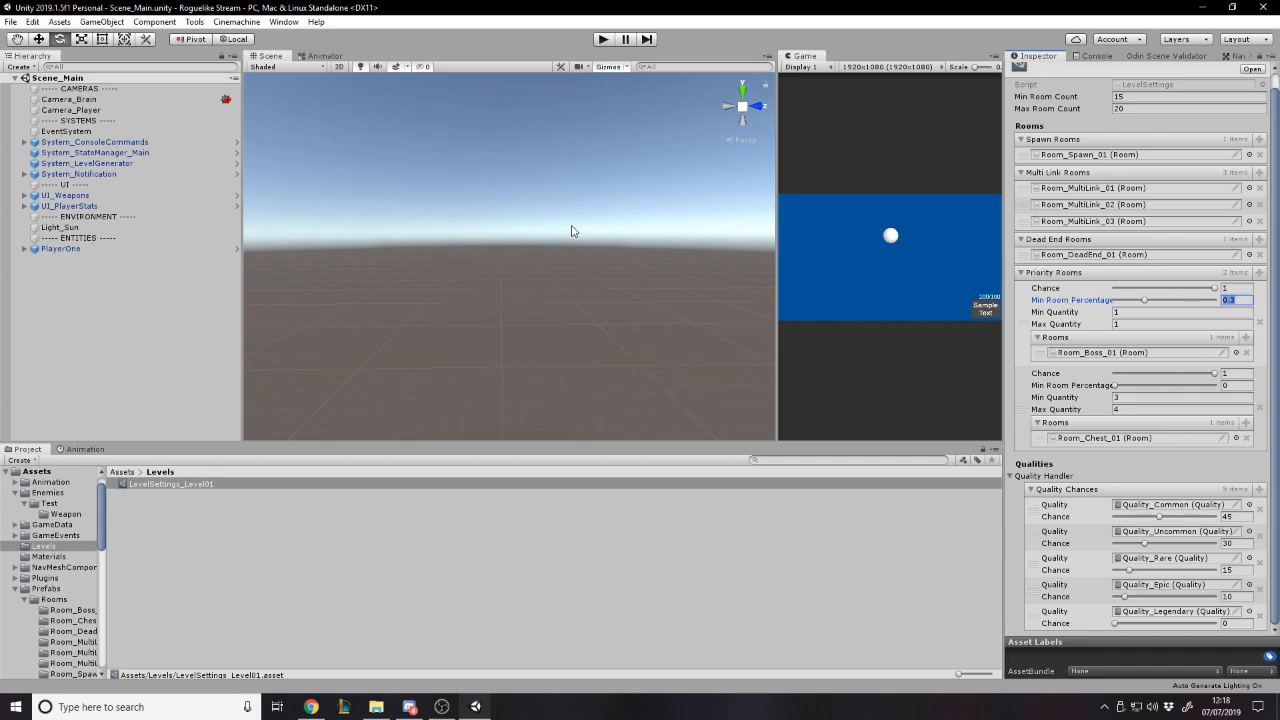
pyautogui.click(1128, 313)
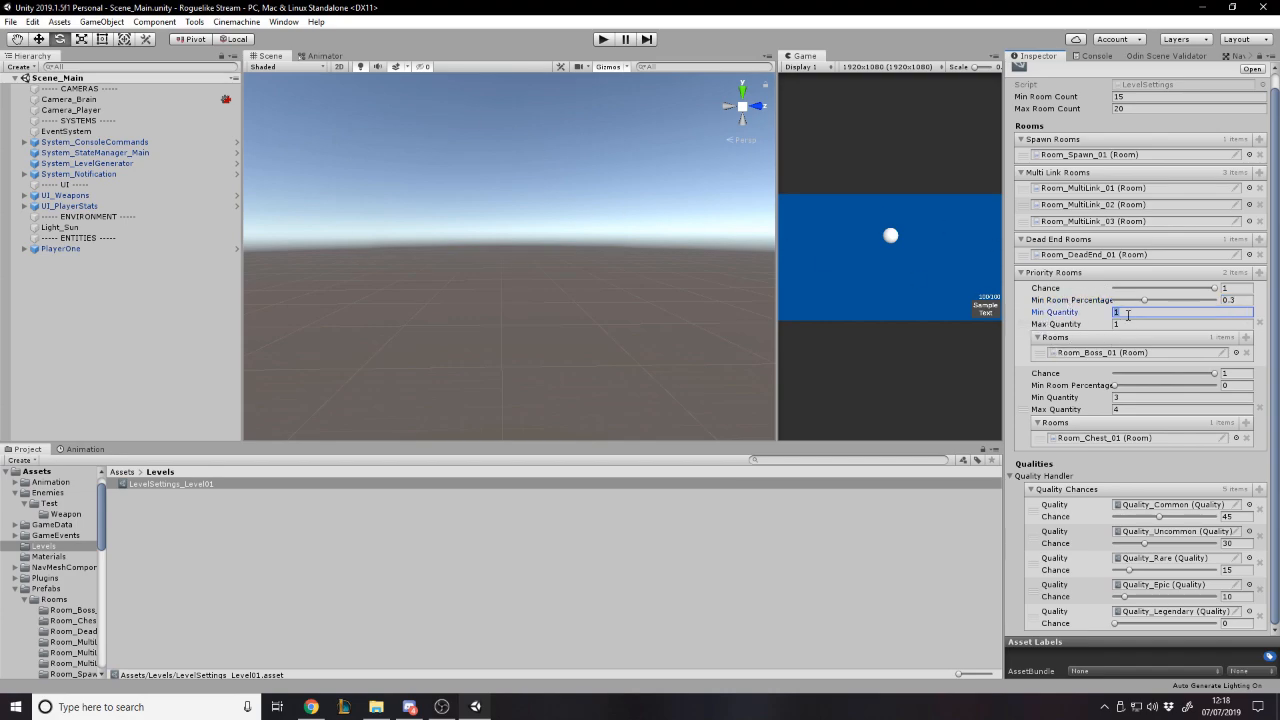
pyautogui.click(1120, 324)
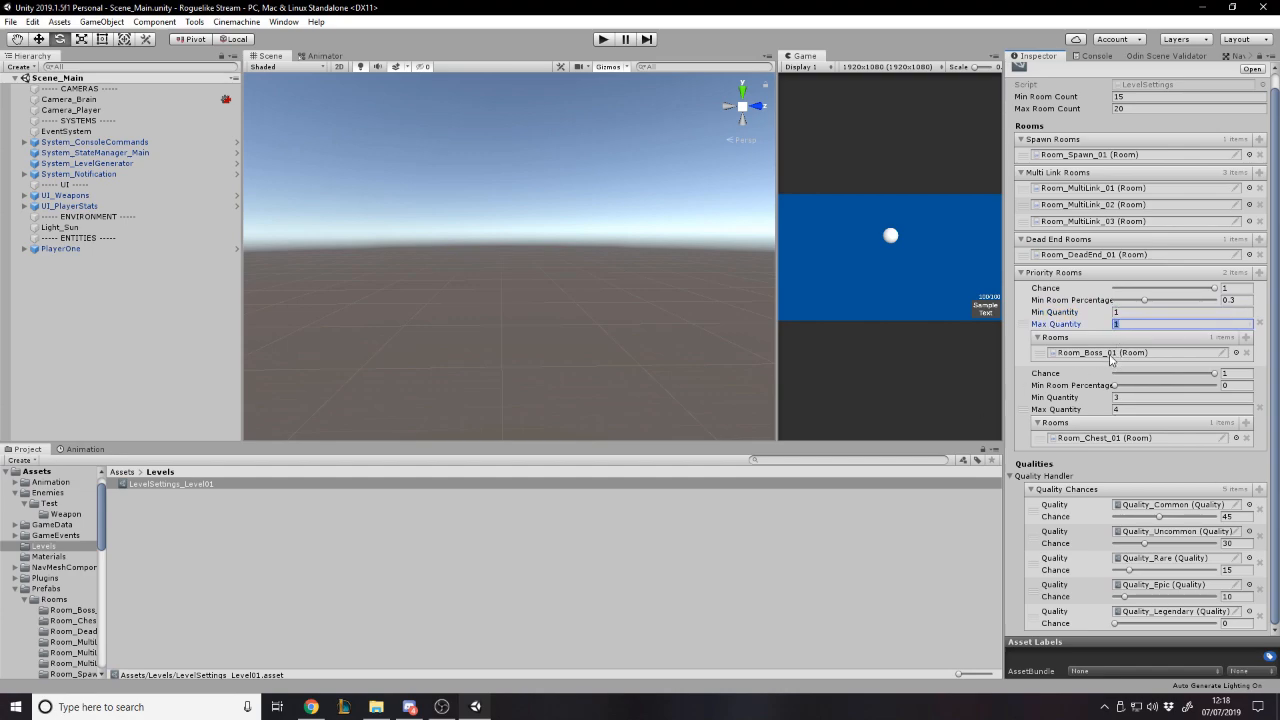
pyautogui.click(1116, 353)
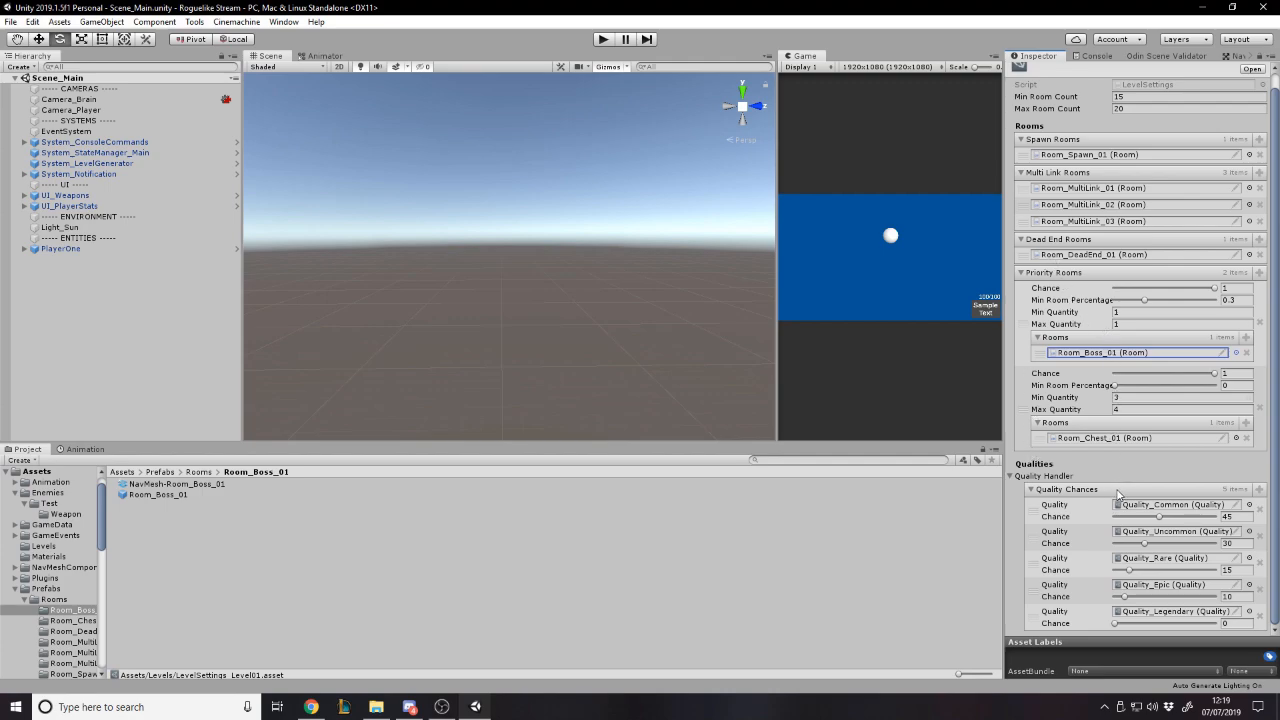
# - Review the Chance values for the Common, Uncommon, Rare and Epic qualities in the Quality Handler
pyautogui.click(1273, 329)
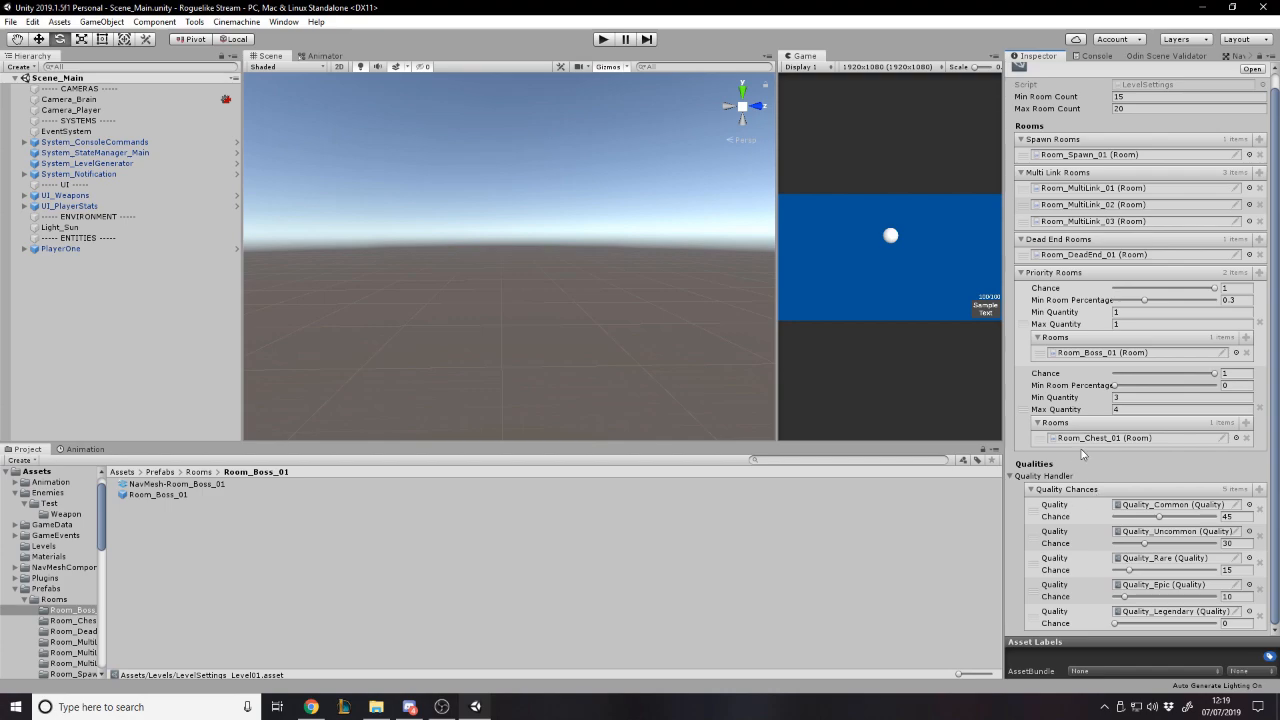
pyautogui.click(1241, 516)
pyautogui.click(1237, 541)
pyautogui.click(1224, 569)
pyautogui.click(1226, 596)
pyautogui.scroll(1, 1120, 260)
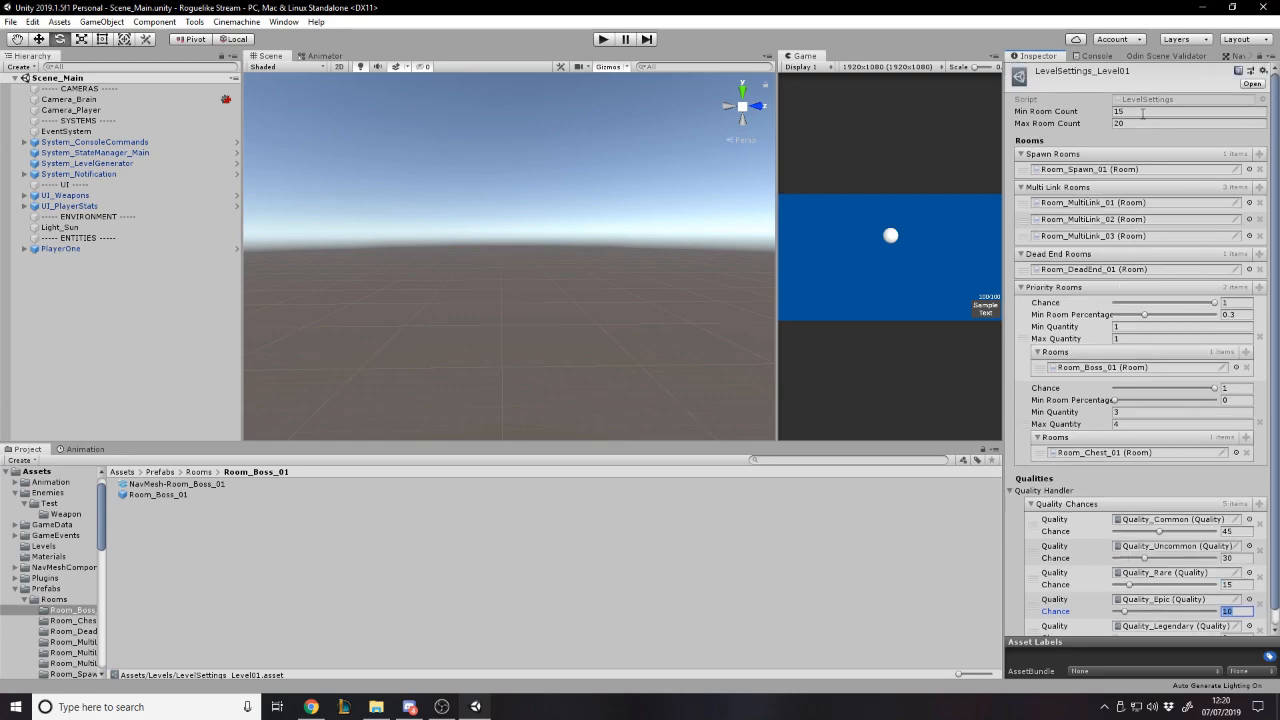
pyautogui.scroll(-1, 1174, 538)
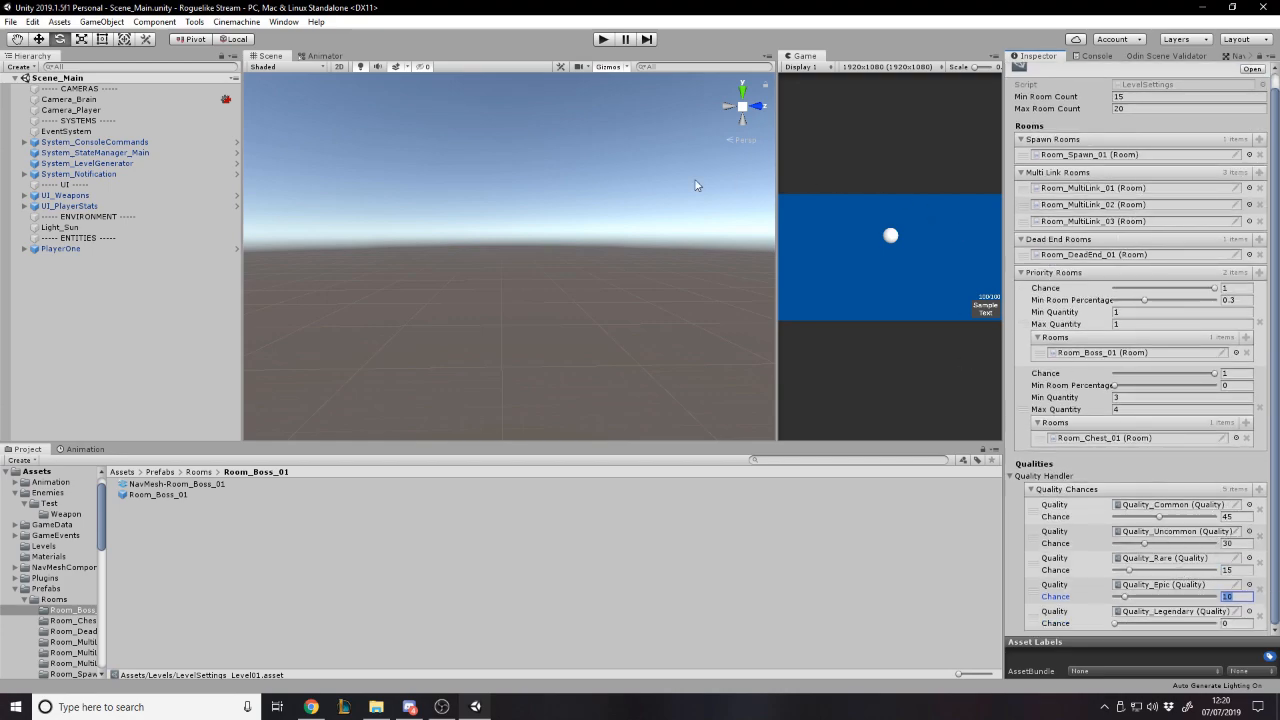
# - Clear the selection, start play mode and look over the generated rooms in the Scene view
pyautogui.click(123, 282)
pyautogui.click(603, 39)
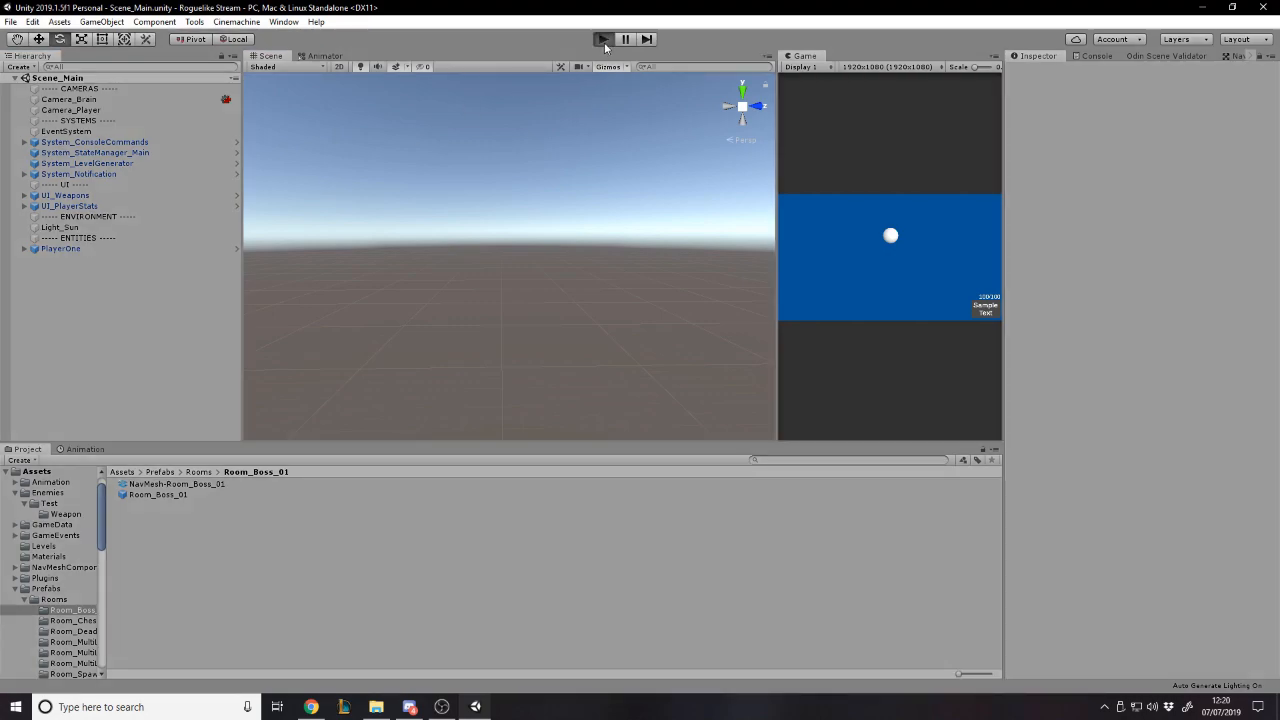
pyautogui.moveTo(566, 202); pyautogui.dragTo(195, 221, button='right')
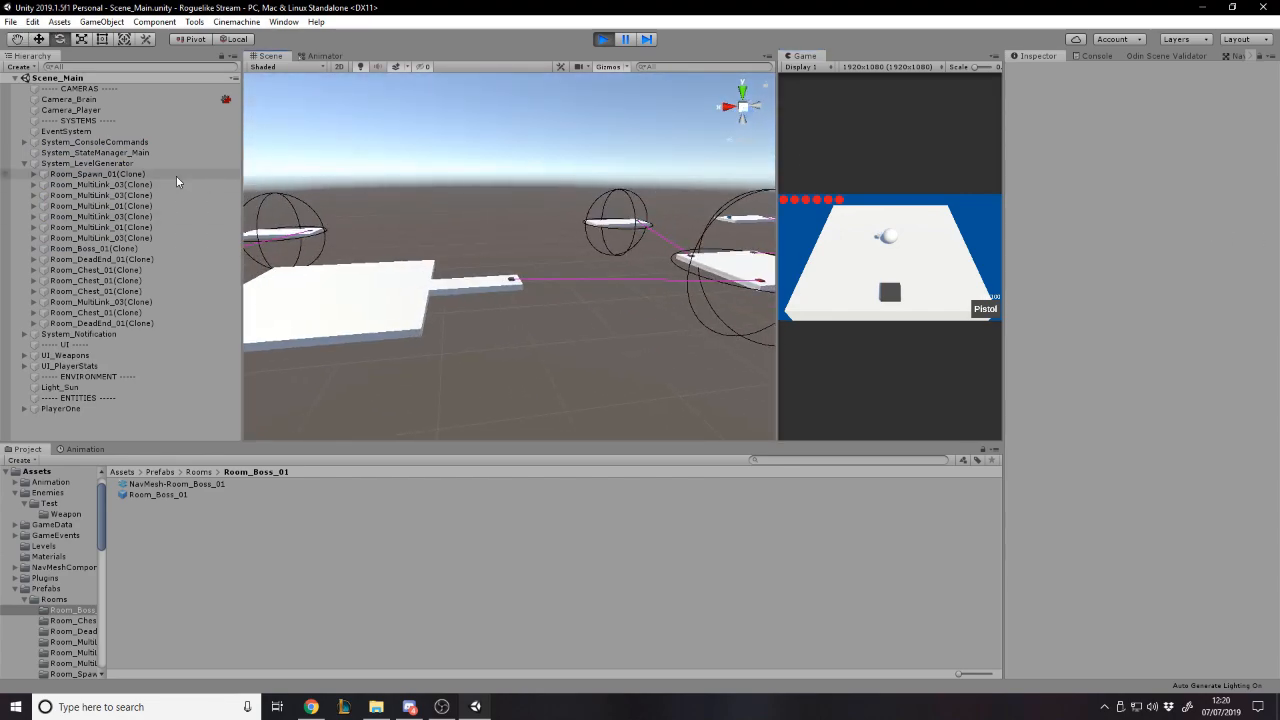
# - Frame the first Room_Chest_01(Clone) under System_LevelGenerator, expand it and select its Chest object
pyautogui.click(147, 270)
pyautogui.doubleClick(147, 270)
pyautogui.click(600, 354)
pyautogui.press('w')
pyautogui.moveTo(600, 354)
pyautogui.mouseDown(button='right')
pyautogui.moveTo(588, 331)
pyautogui.moveTo(451, 334)
pyautogui.moveTo(568, 307)
pyautogui.moveTo(452, 281)
pyautogui.mouseUp(button='right')
pyautogui.doubleClick(180, 271)
pyautogui.click(34, 270)
pyautogui.click(171, 311)
pyautogui.click(175, 303)
pyautogui.press('d')
pyautogui.press('w')
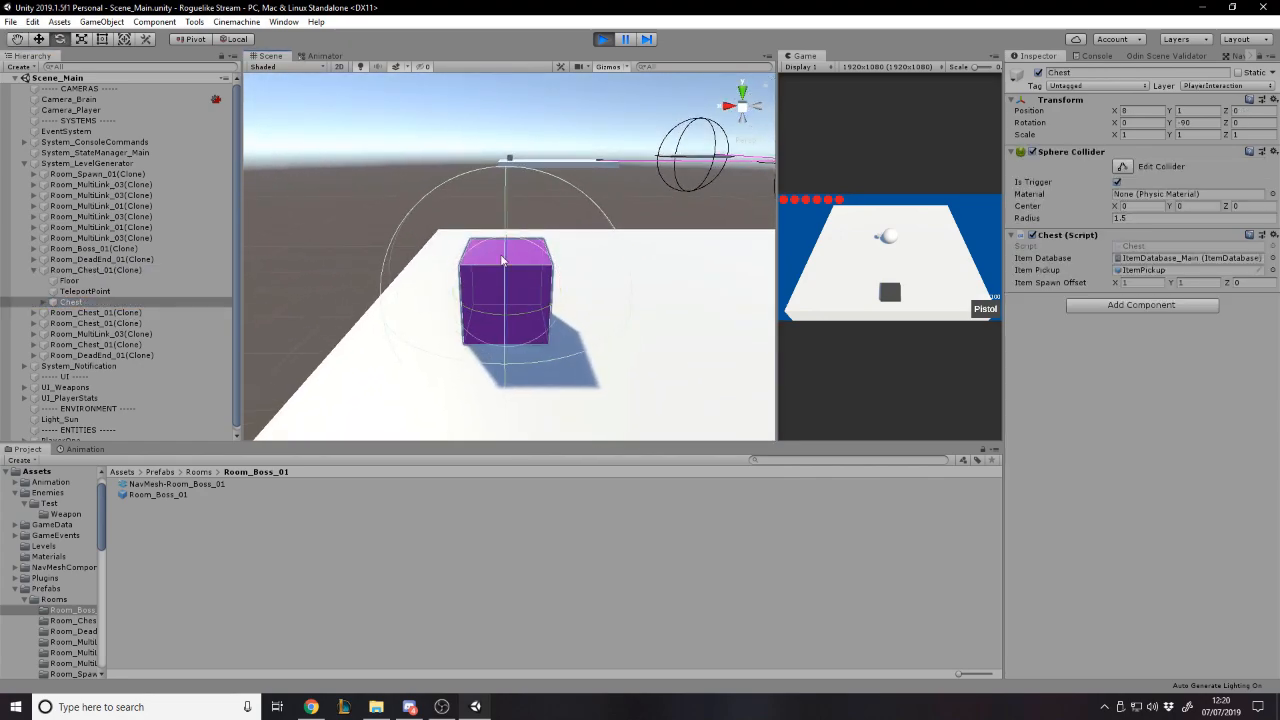
# - Examine the Model_Chest child's components, then collapse the Chest object again
pyautogui.click(44, 302)
pyautogui.click(72, 312)
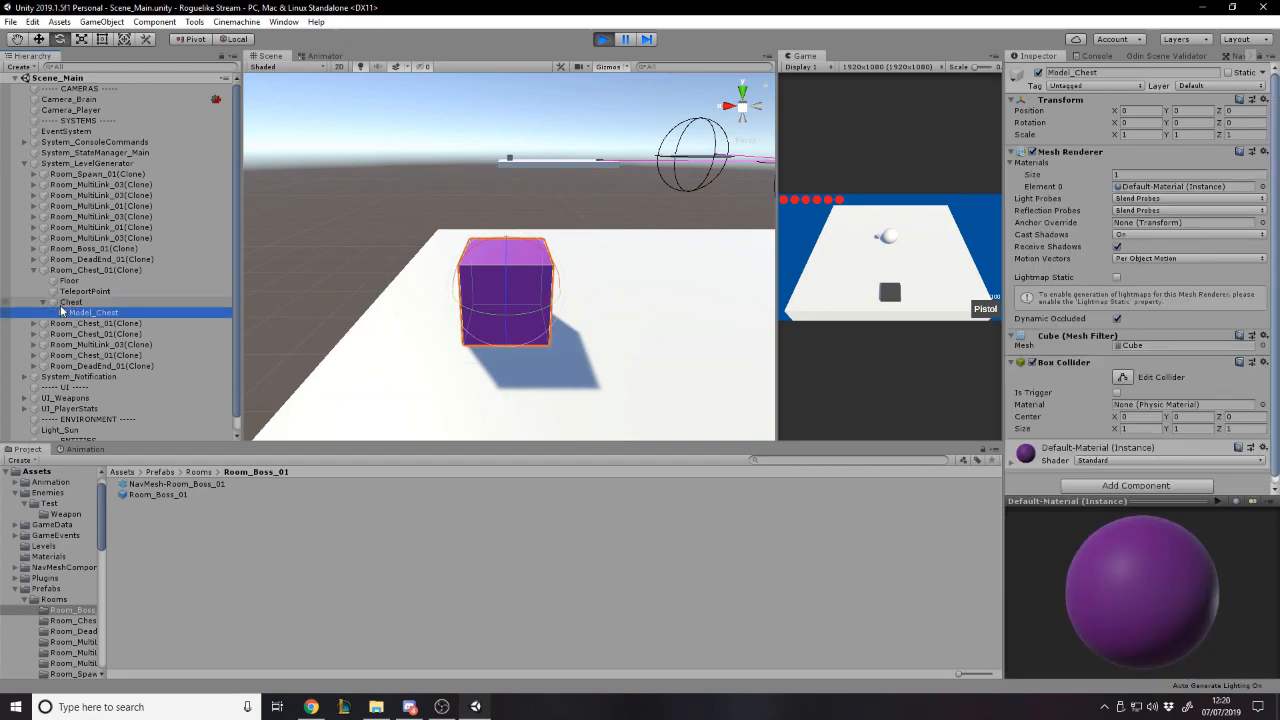
pyautogui.click(44, 303)
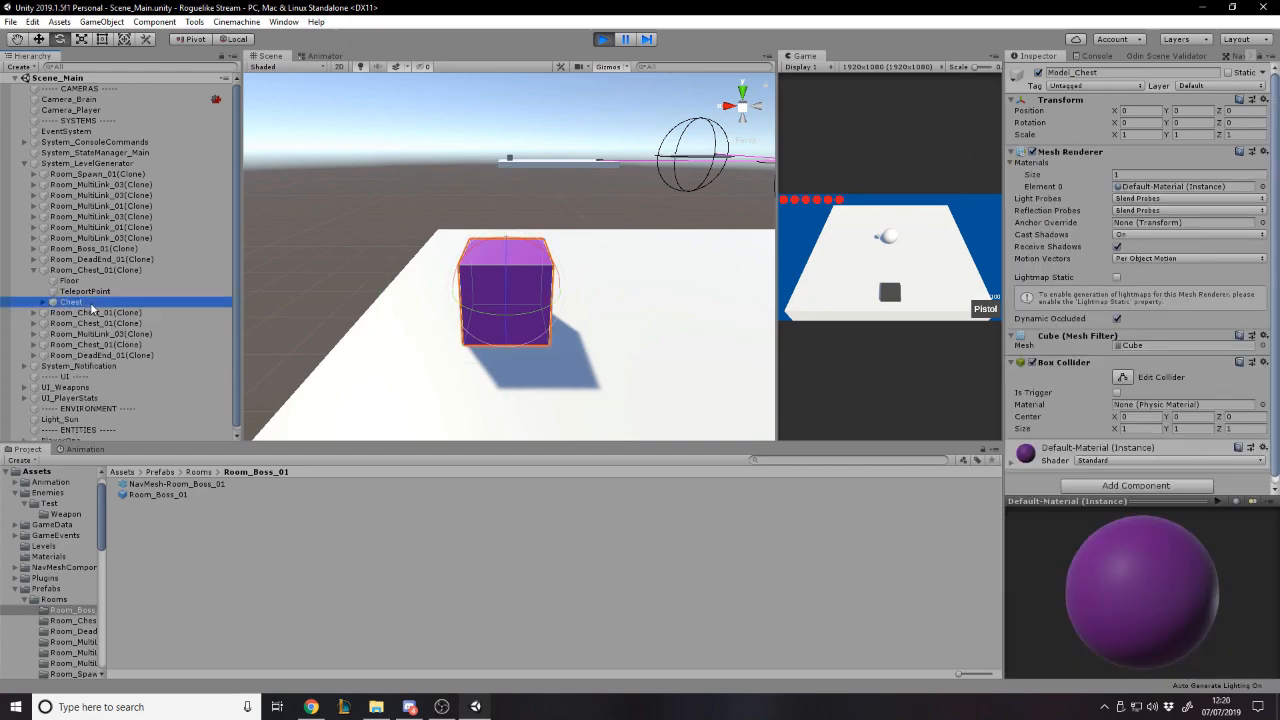
# - Switch the Inspector to Debug mode to examine the Item stored in the Chest script
pyautogui.click(1270, 58)
pyautogui.click(1153, 85)
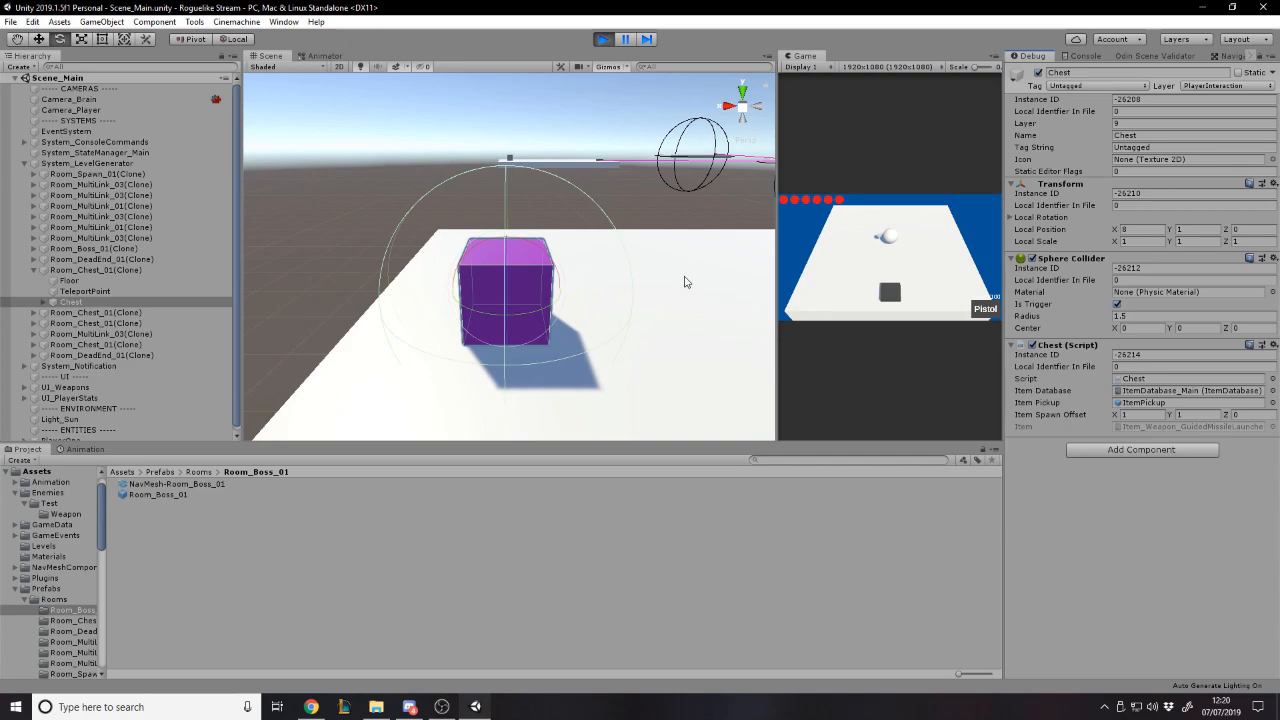
pyautogui.moveTo(687, 282); pyautogui.dragTo(733, 289, button='right')
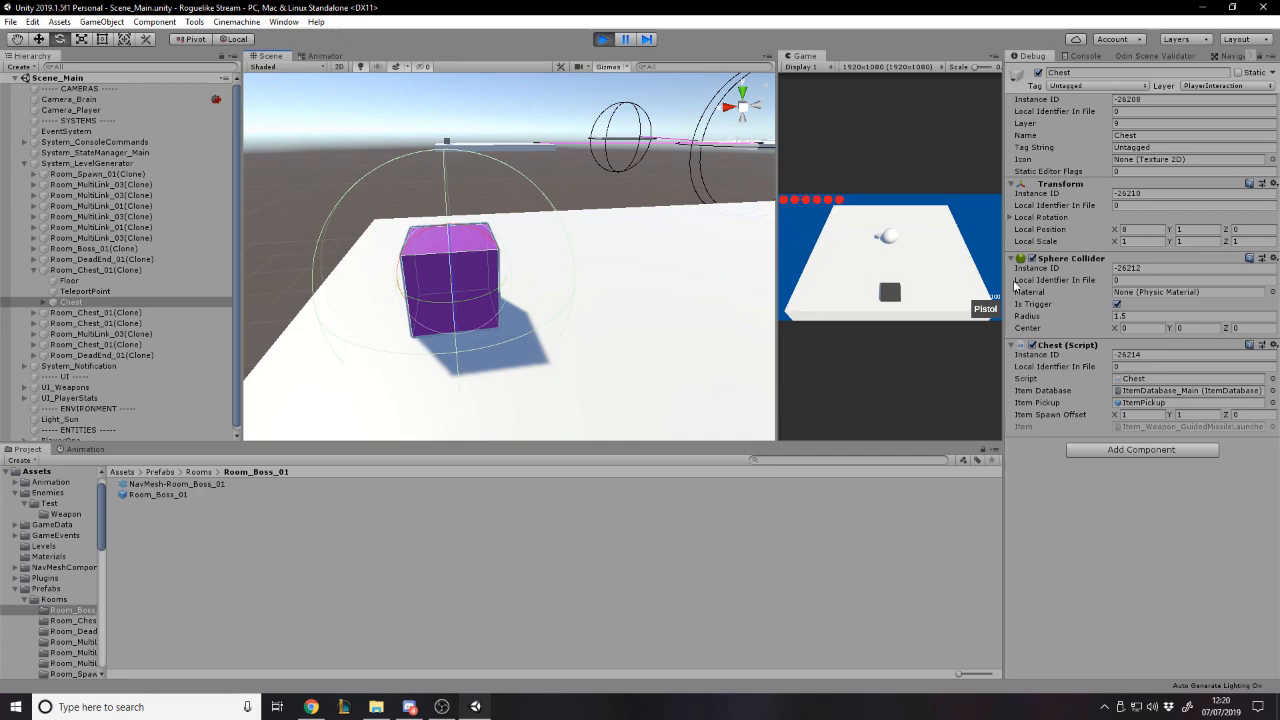
# - Give the Game view focus, test the player's movement, and enlarge the view to its maximized size
pyautogui.click(903, 240)
pyautogui.press('s')
pyautogui.press('w')
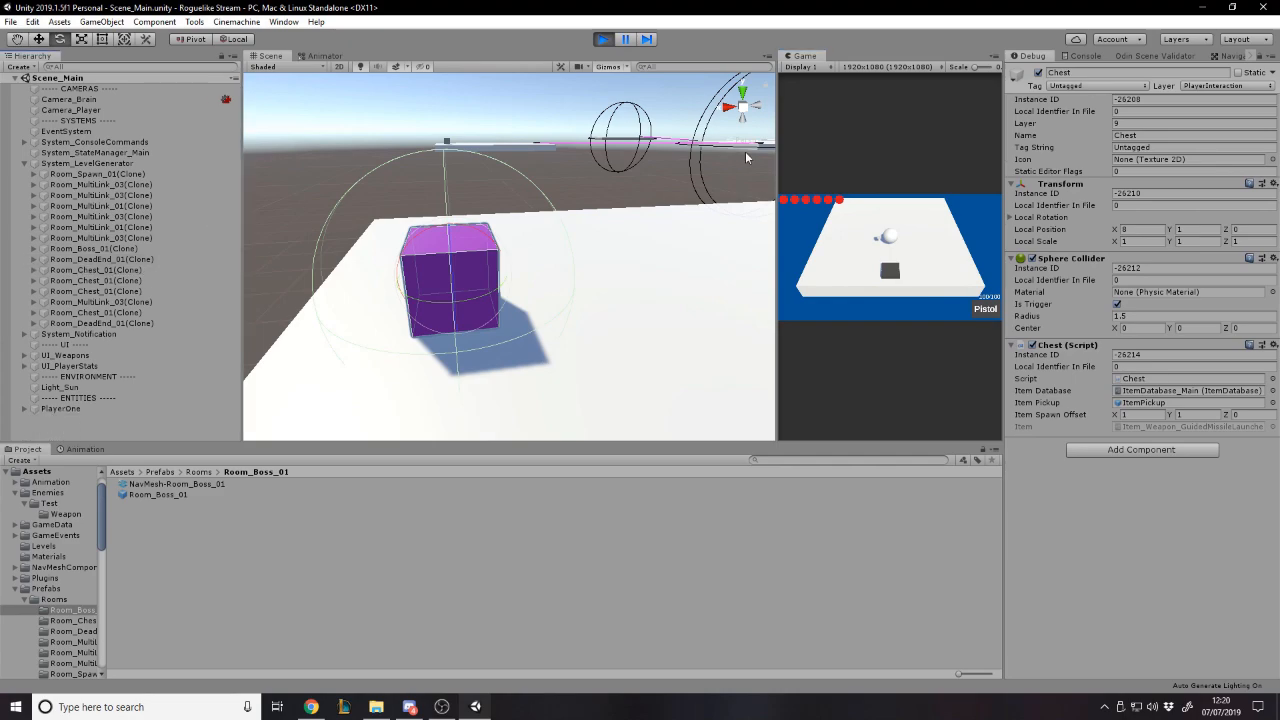
pyautogui.moveTo(776, 147); pyautogui.dragTo(463, 147)
pyautogui.click(994, 56)
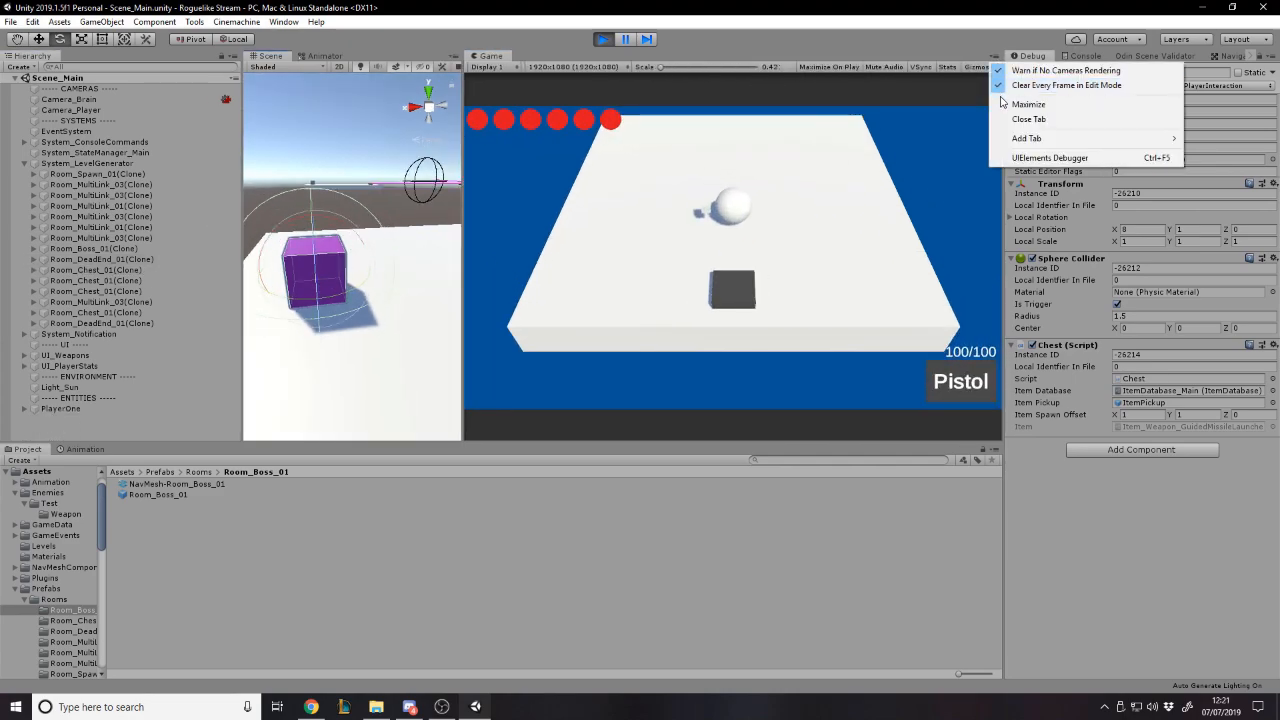
pyautogui.click(1004, 104)
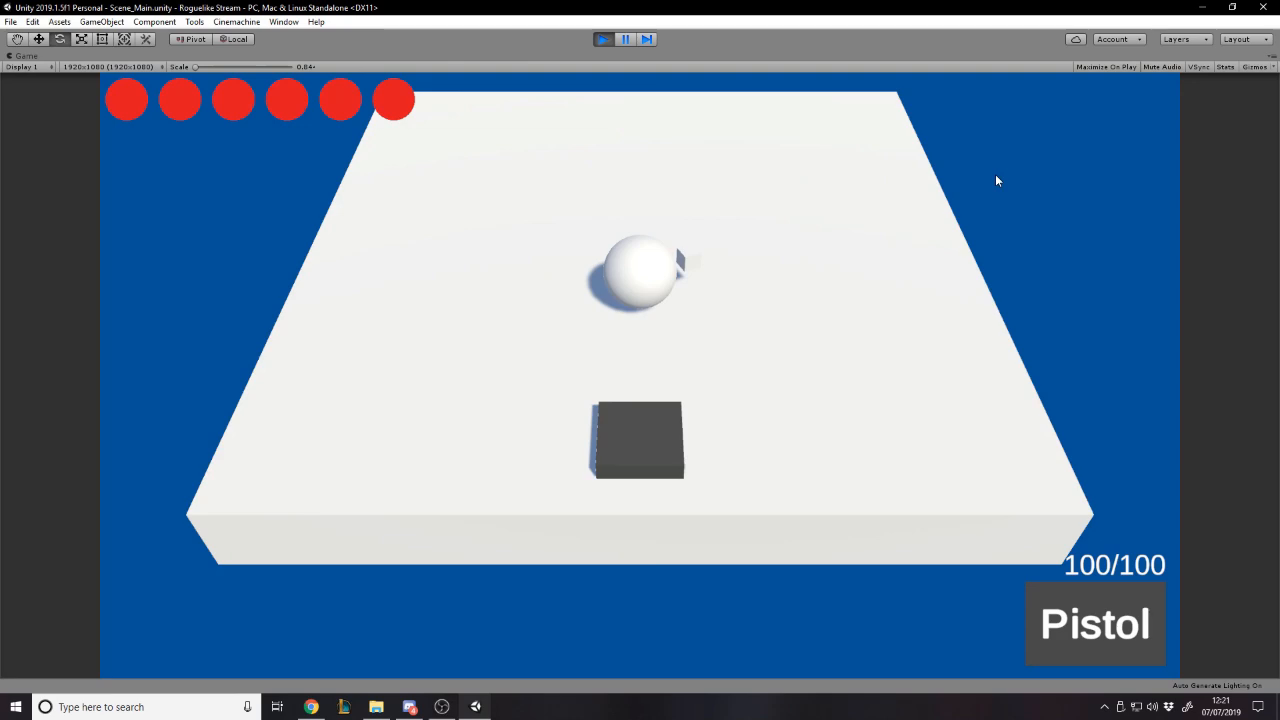
# - Open the in-game console and try the /give command without an item and with a nonsense item name
pyautogui.press('`')
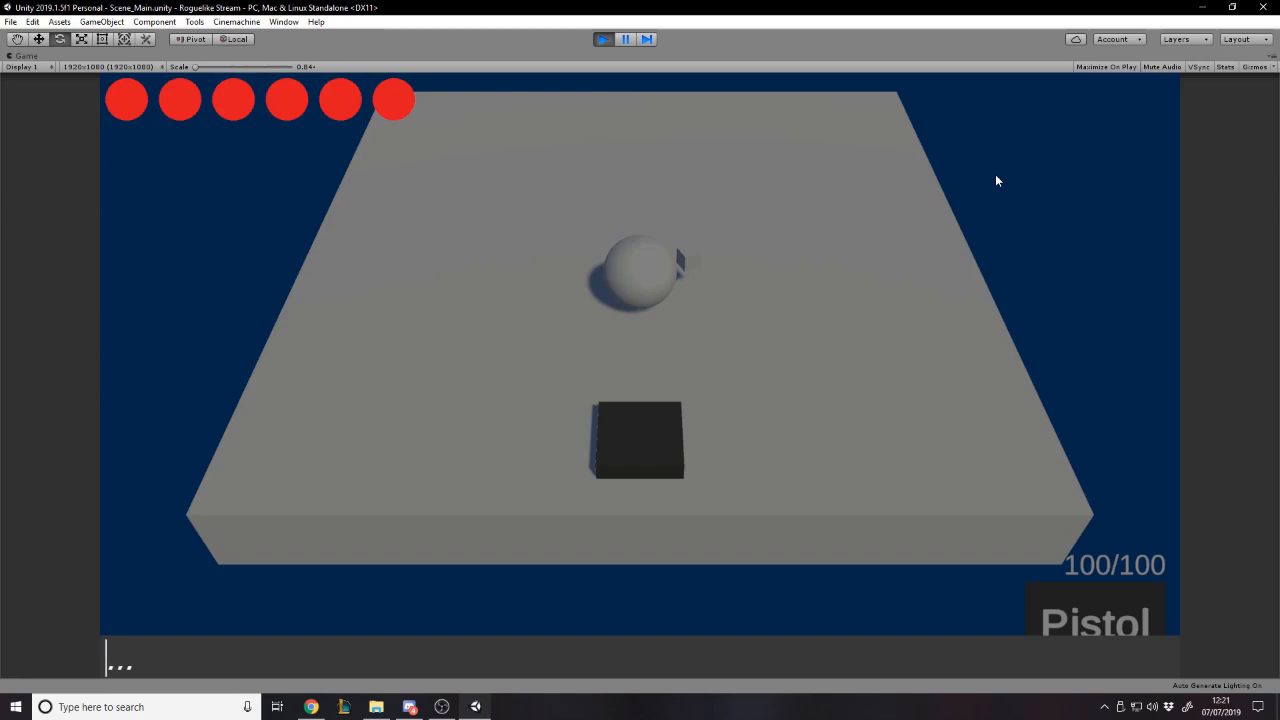
pyautogui.write('/give')
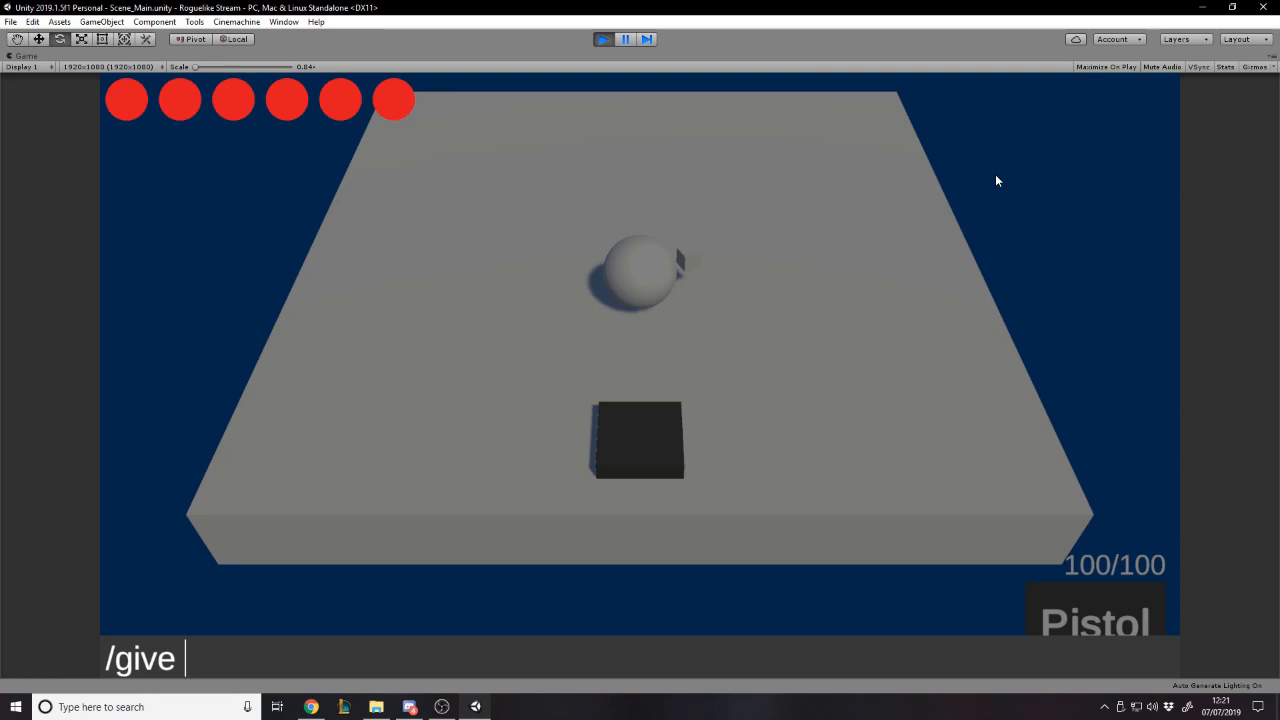
pyautogui.press('BackSpace')
pyautogui.press('BackSpace')
pyautogui.press('BackSpace')
pyautogui.press('BackSpace')
pyautogui.press('BackSpace')
pyautogui.press('BackSpace')
pyautogui.press('Return')
pyautogui.press('Return')
pyautogui.write('/give awhdada')
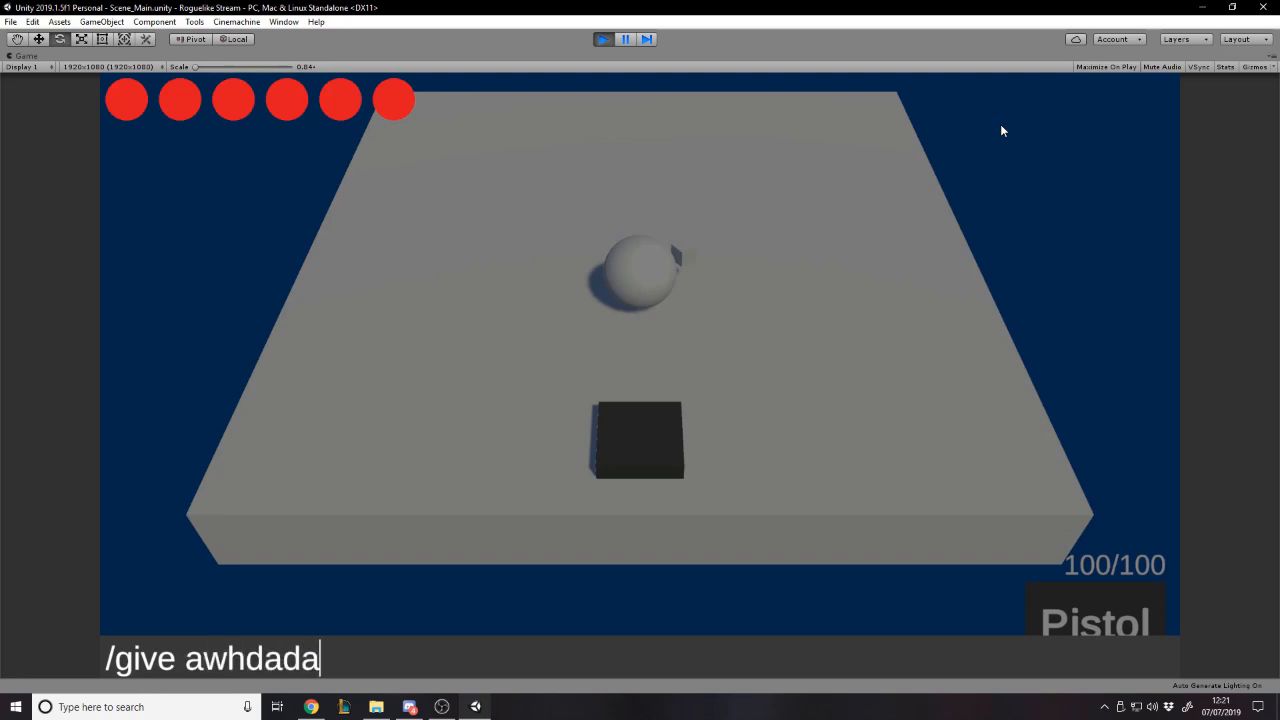
pyautogui.press('Return')
pyautogui.press('Return')
# - Give the player an AK-47 by running /give ak-47 in the in-game console
pyautogui.write('/give ')
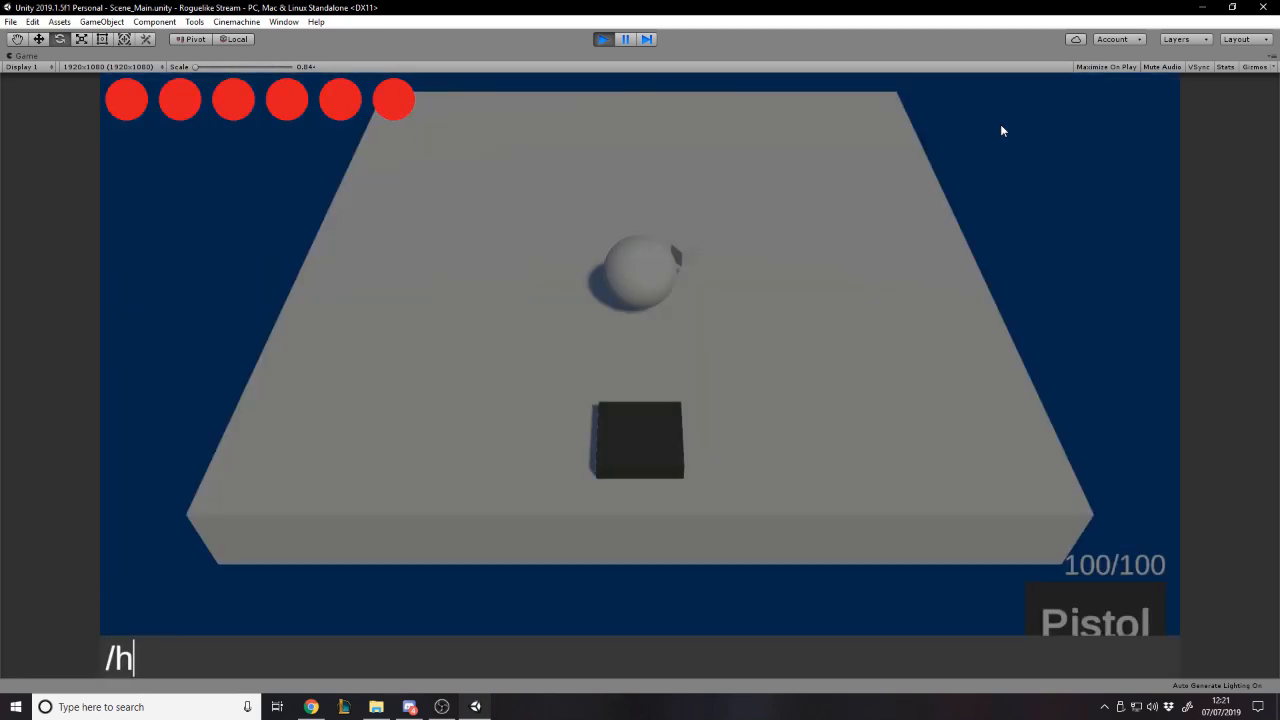
pyautogui.write('ak-47')
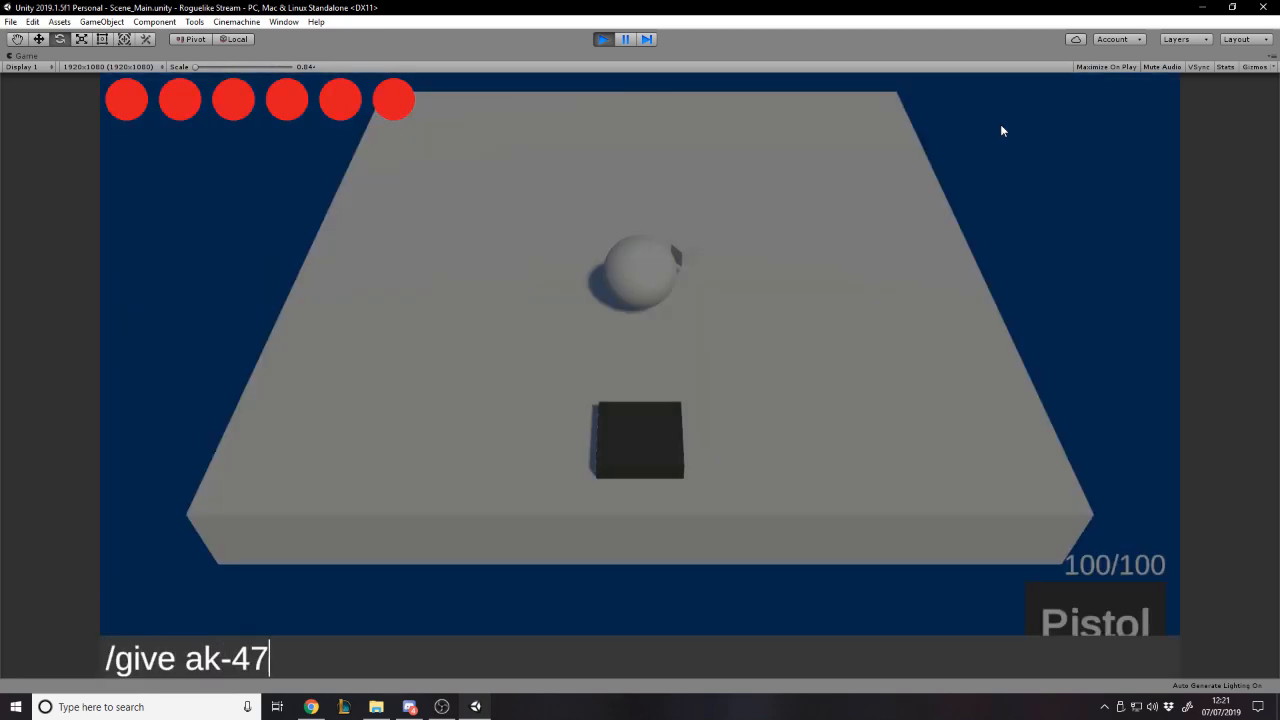
pyautogui.press('Return')
# - Move the player around the platform and change the equipped weapon from the Pistol to the AK-47
pyautogui.press('a')
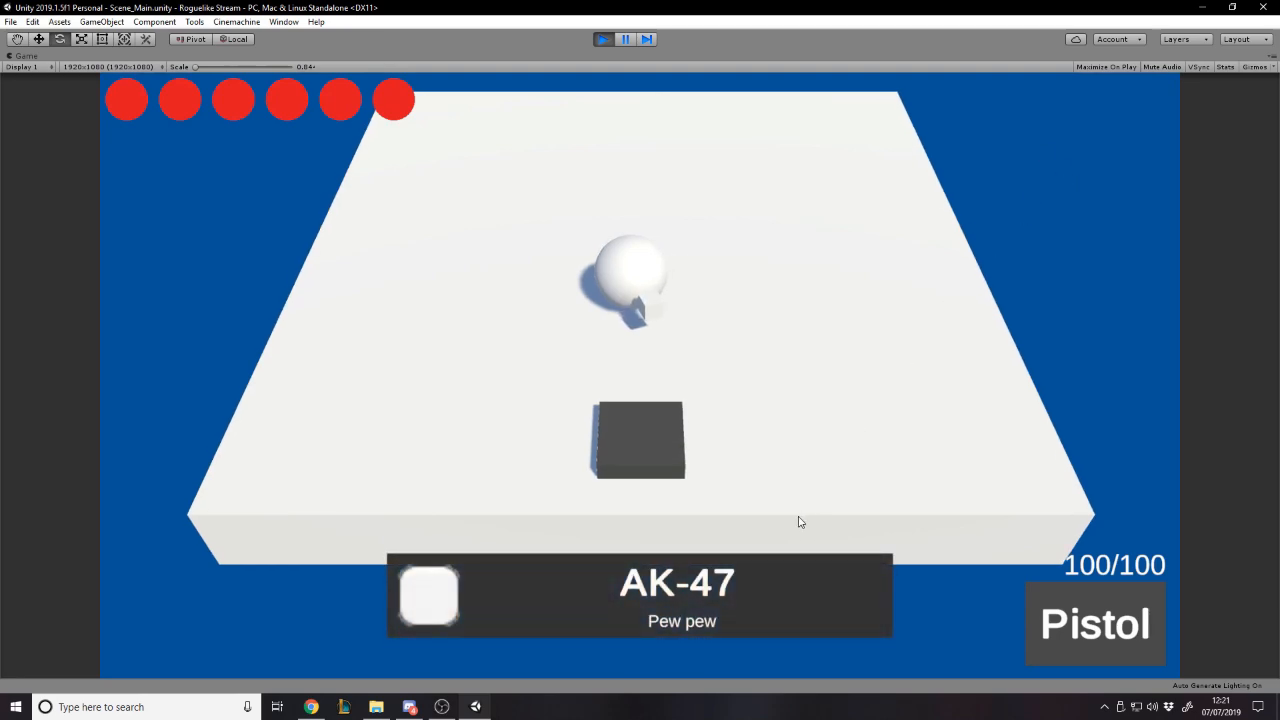
pyautogui.press('s')
pyautogui.press('w')
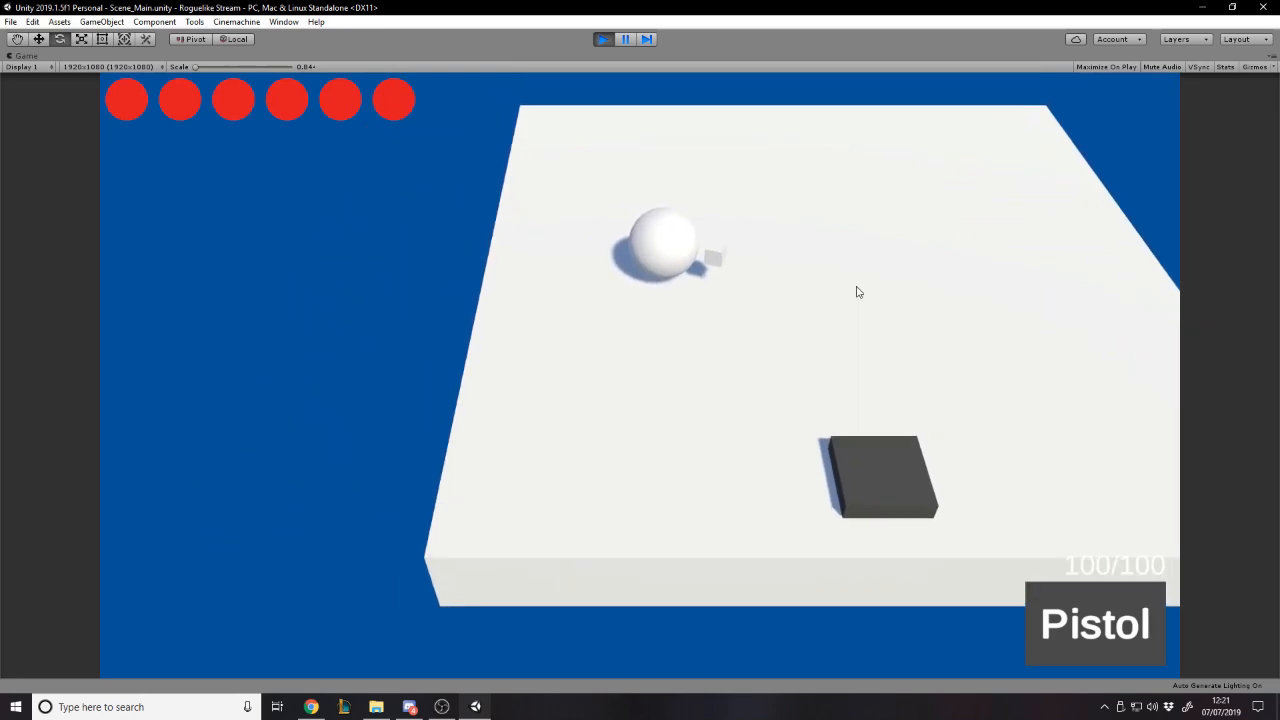
pyautogui.scroll(-4, 961, 299)
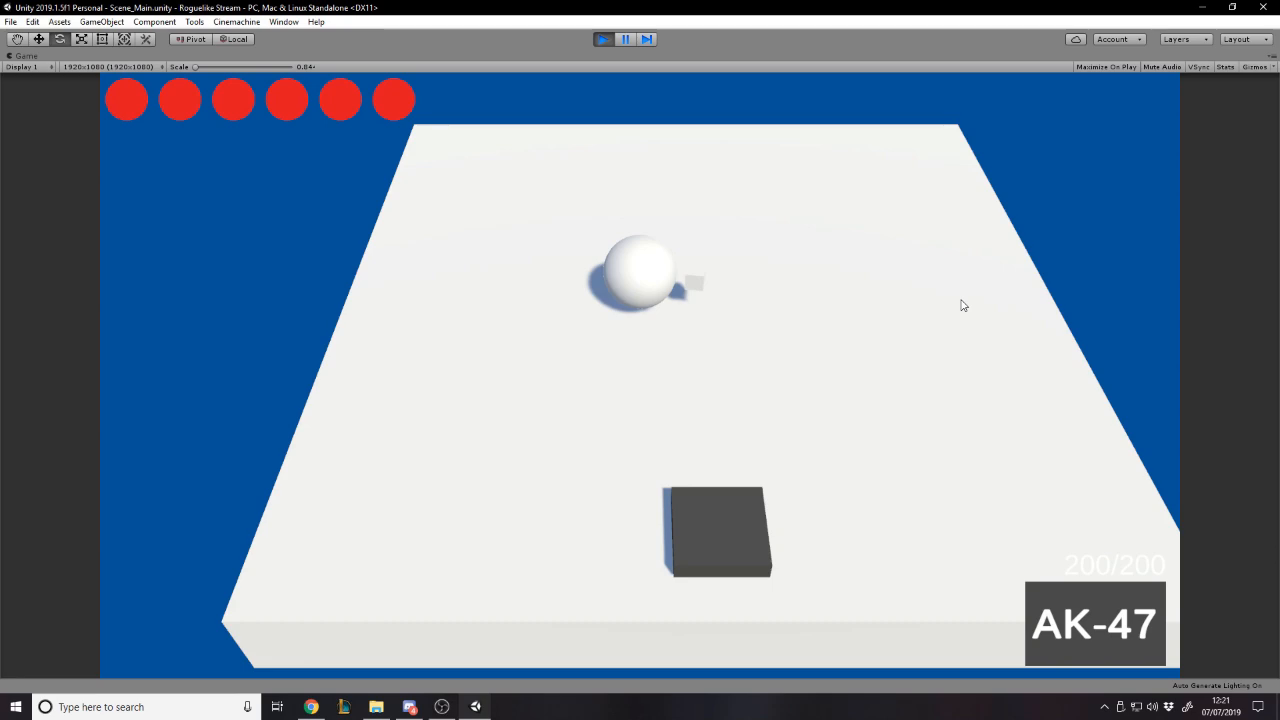
# - Move the player to the platform's edge and fire bursts from the AK-47 into the open space
pyautogui.press('a')
pyautogui.scroll(-1, 940, 306)
pyautogui.press('s')
pyautogui.moveTo(490, 255); pyautogui.dragTo(546, 434)
pyautogui.press('a')
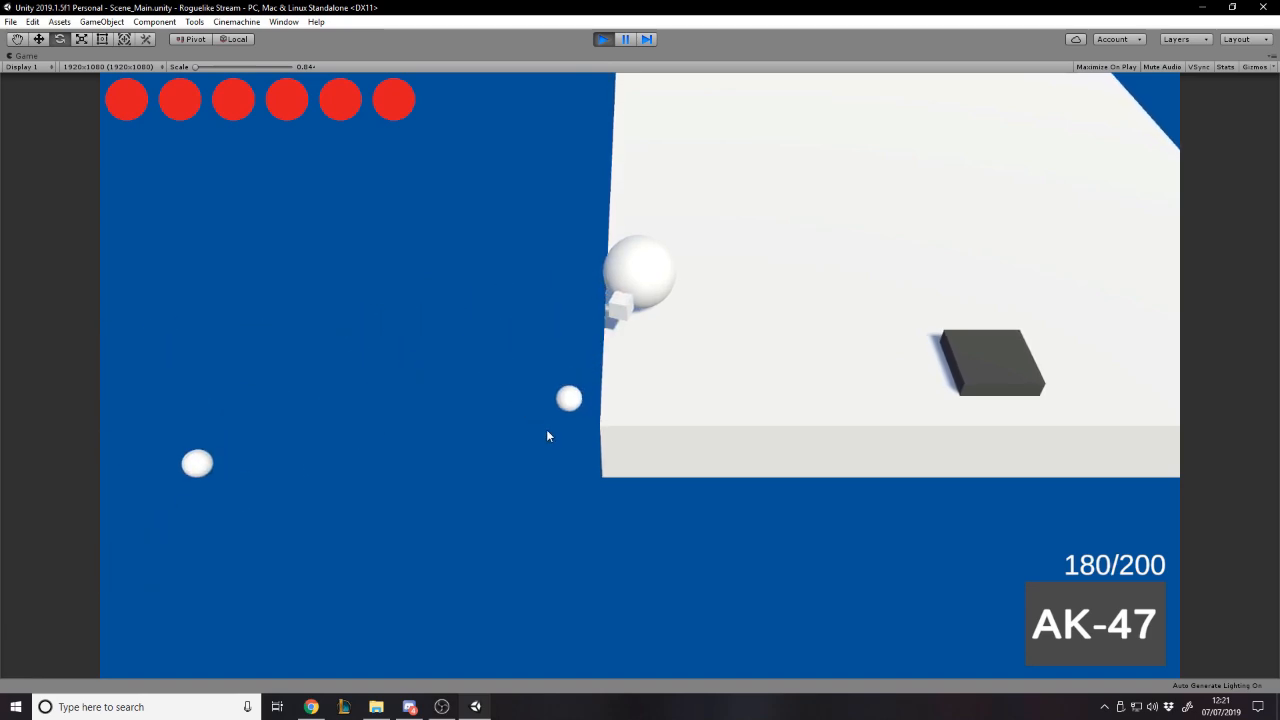
pyautogui.moveTo(740, 468); pyautogui.dragTo(594, 372)
pyautogui.press('d')
pyautogui.press('s')
pyautogui.press('a')
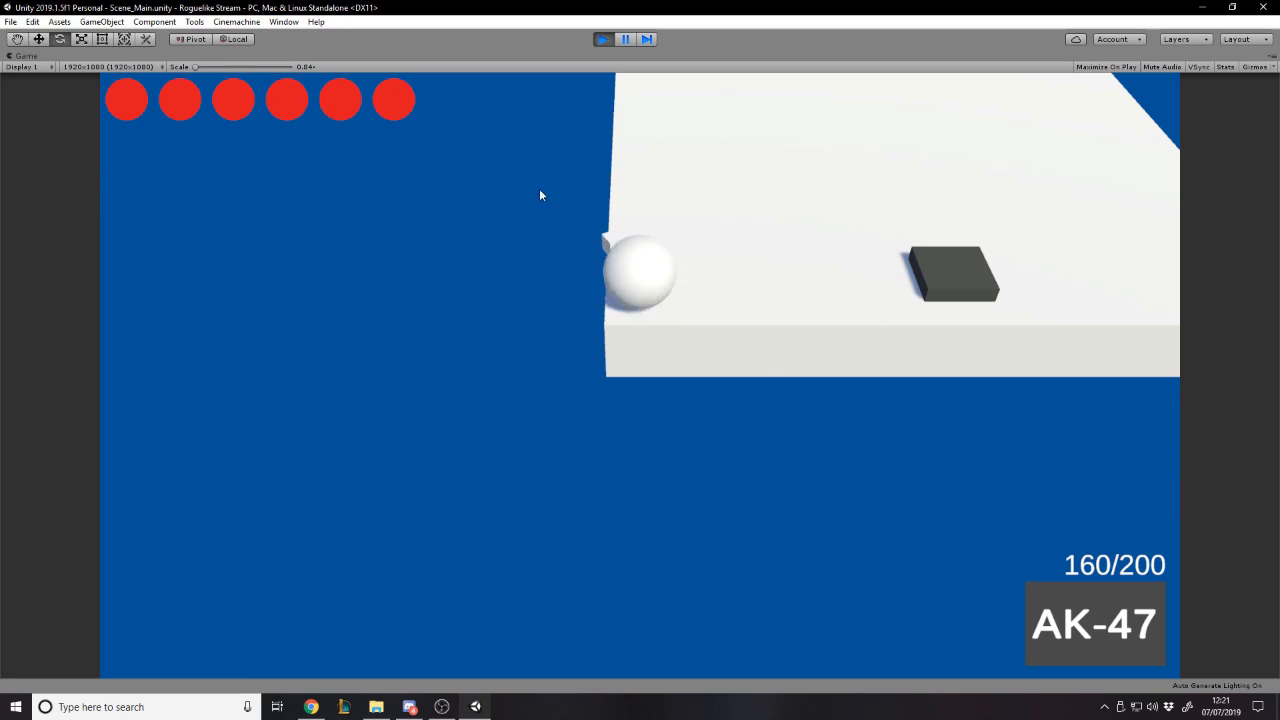
pyautogui.moveTo(439, 226); pyautogui.dragTo(439, 227)
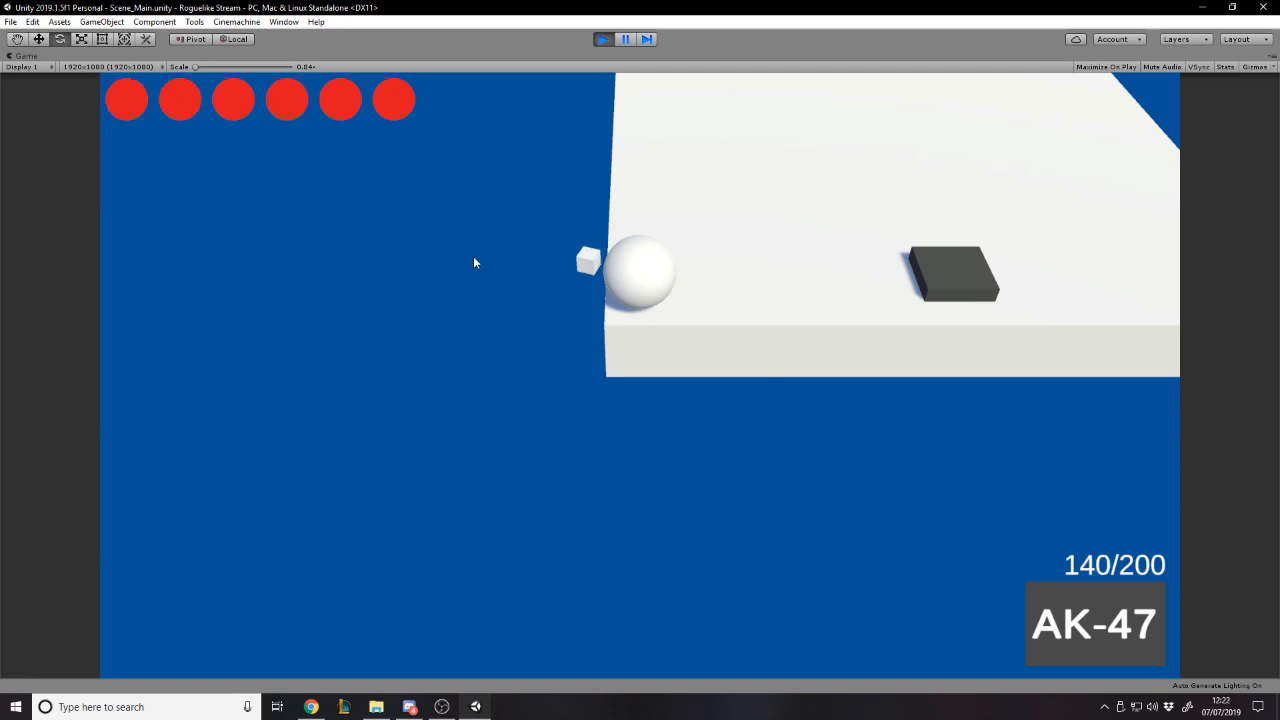
# - Equip the Pistol and fire several single shots off the platform's edge
pyautogui.press('1')
pyautogui.click(540, 349)
pyautogui.click(509, 314)
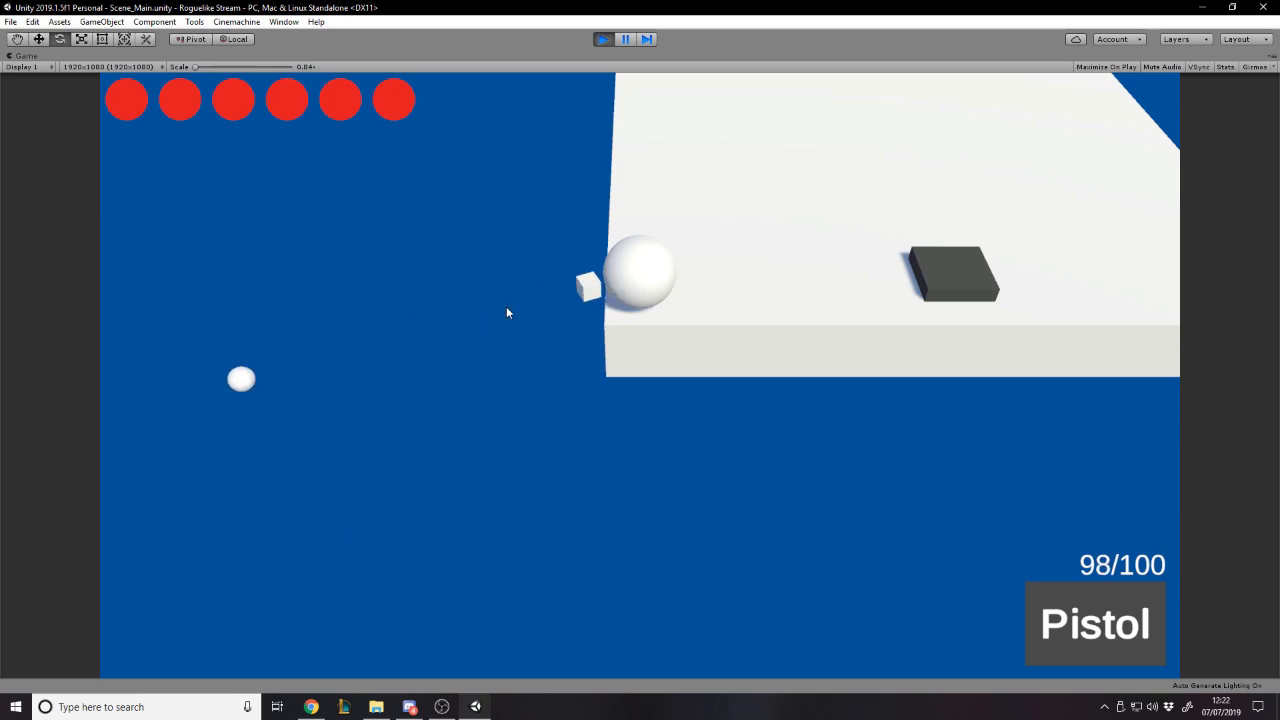
pyautogui.click(496, 270)
pyautogui.click(498, 269)
pyautogui.click(504, 295)
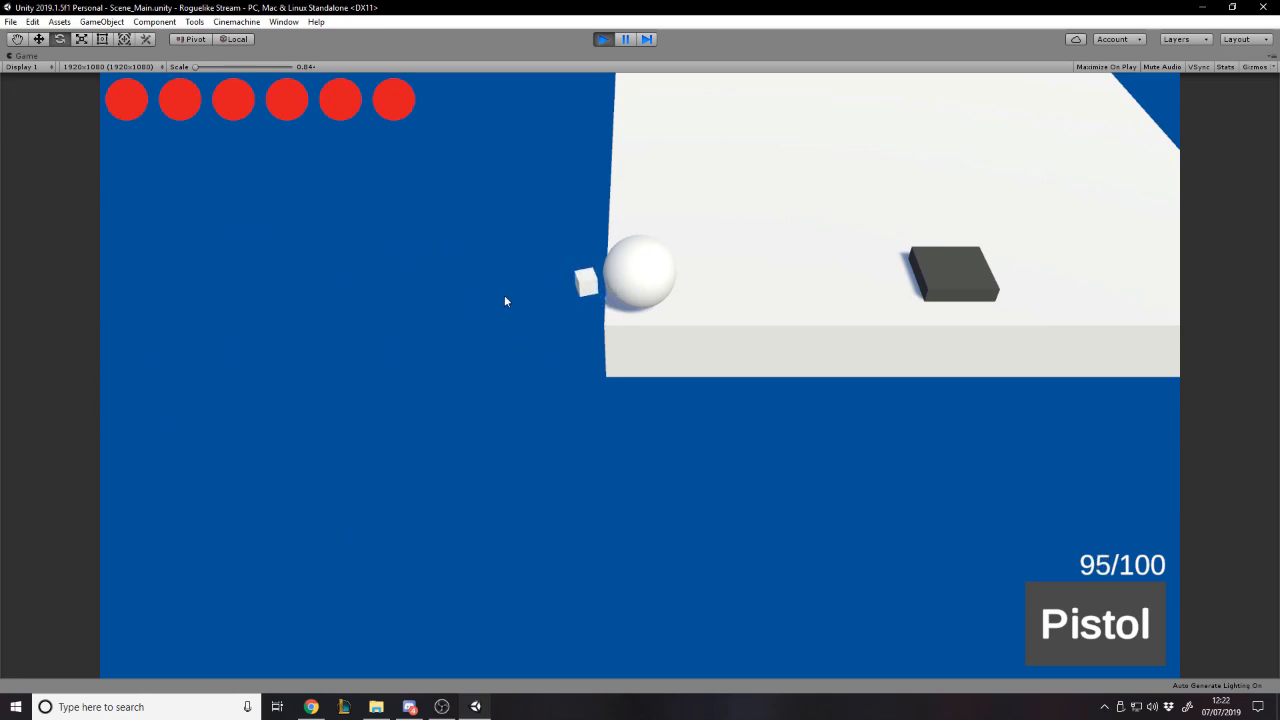
# - Return to the AK-47, give the player the Grenade Launcher through the console, and equip it
pyautogui.write('2/')
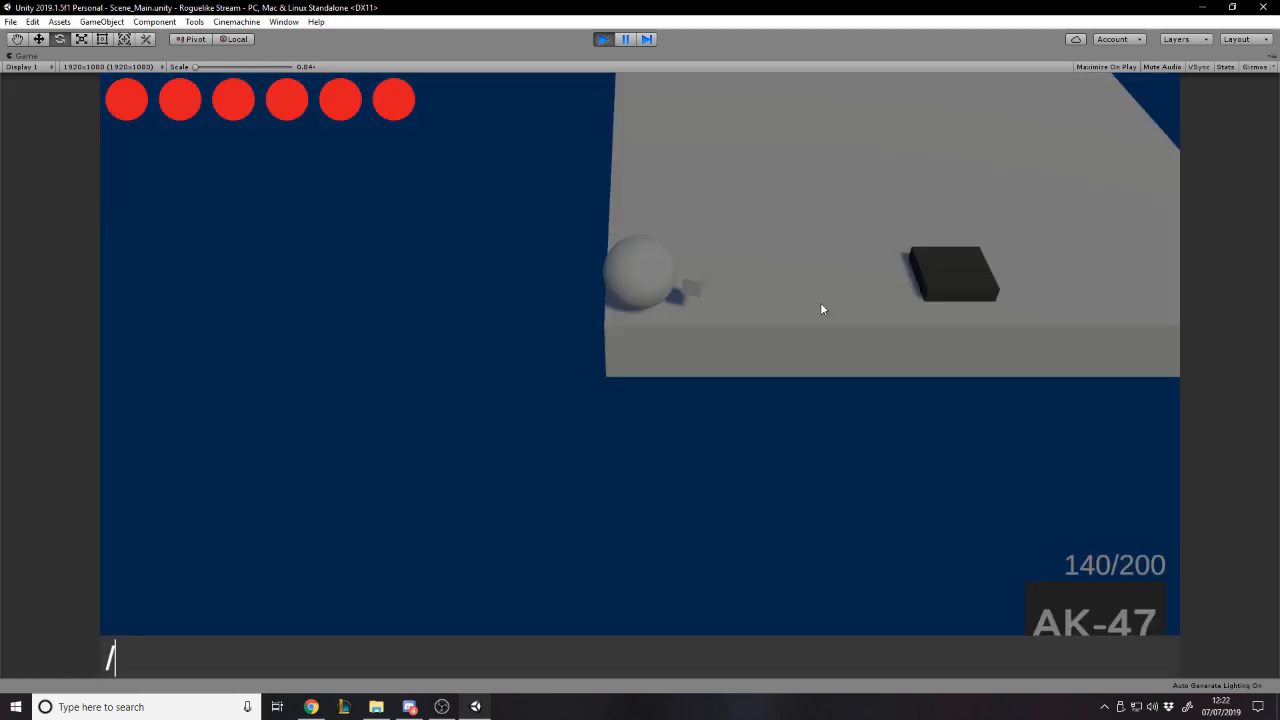
pyautogui.write('give grenade launch')
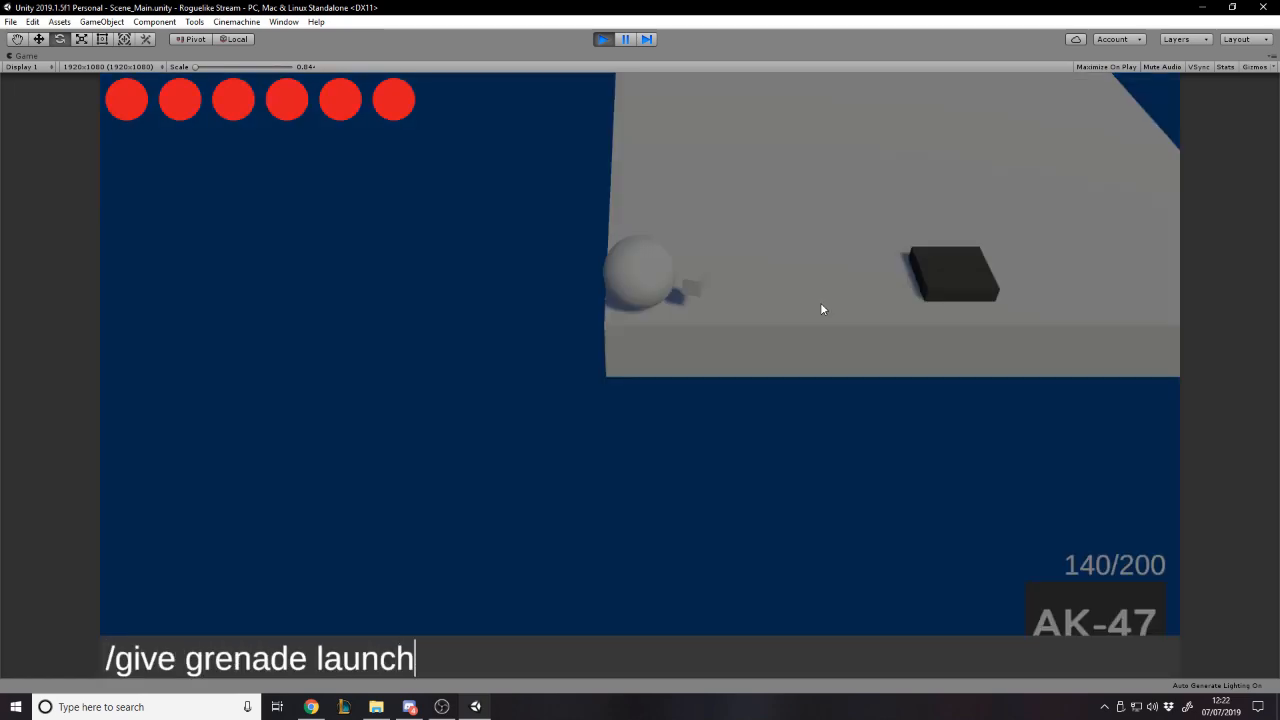
pyautogui.press('Return')
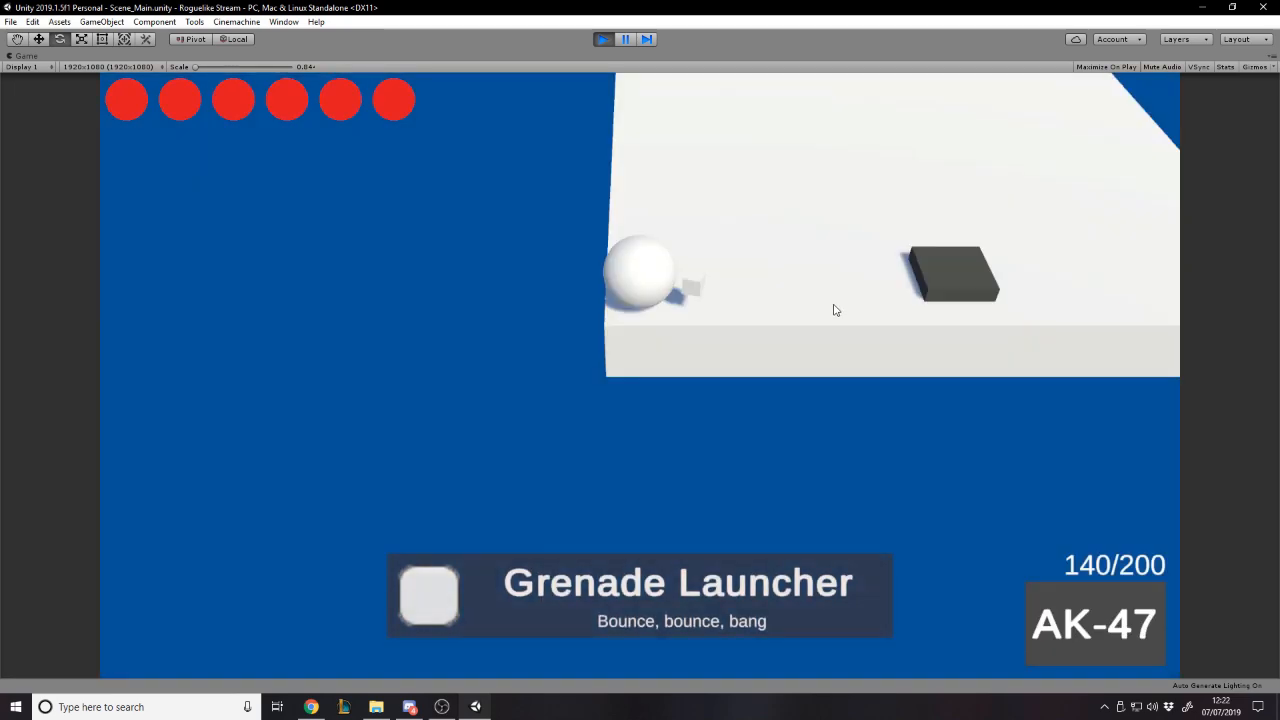
pyautogui.press('3')
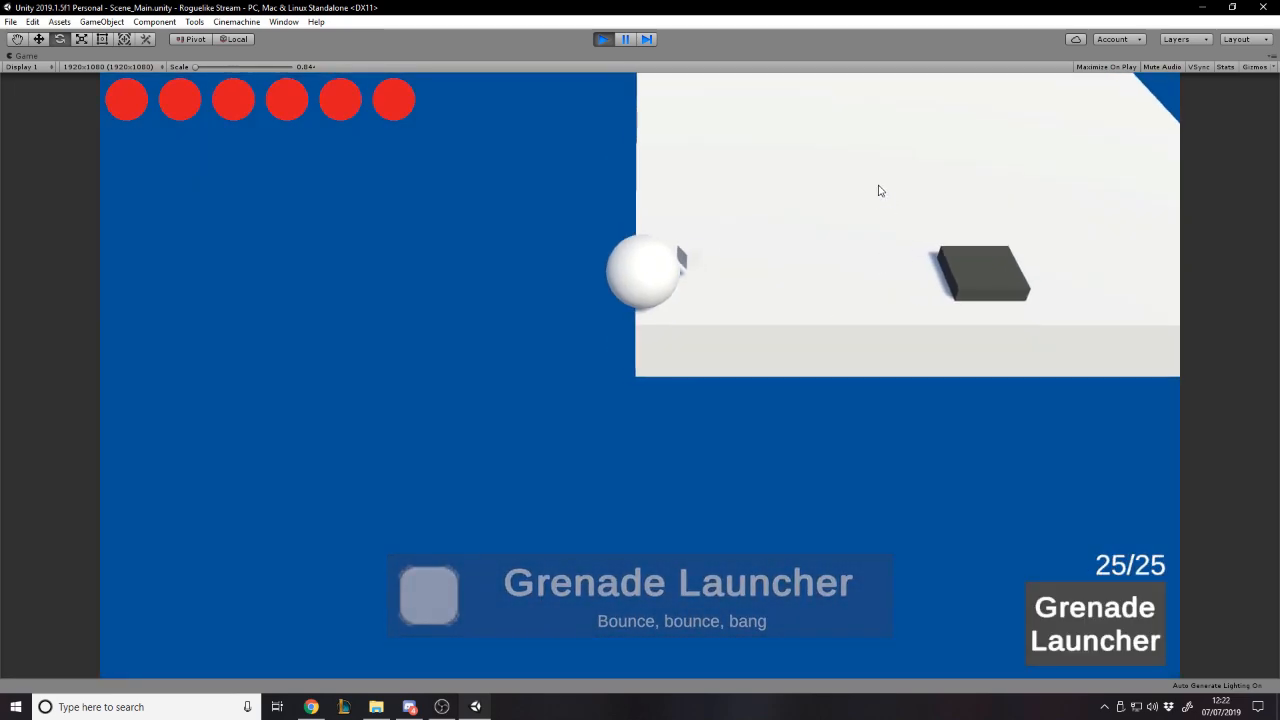
# - Move the player around the platform beside the dark block with the Grenade Launcher equipped, returning to the near corner
pyautogui.press('d')
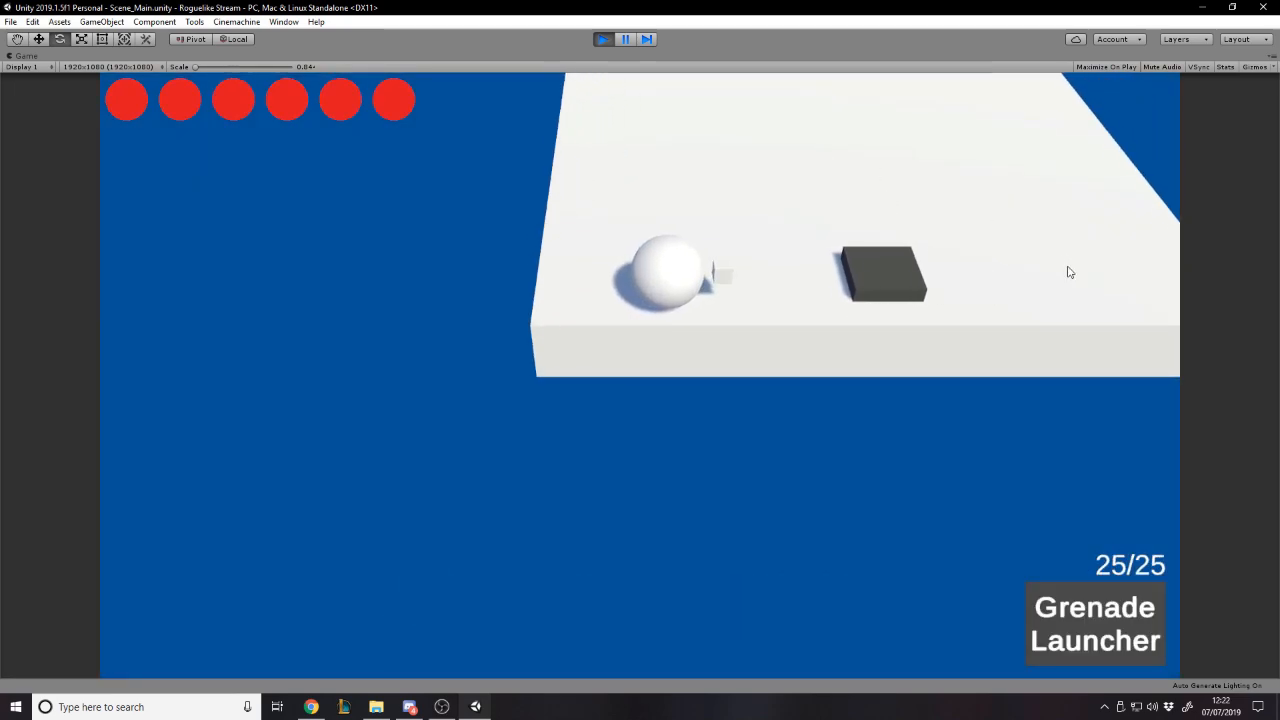
pyautogui.press('a')
pyautogui.press('d')
pyautogui.press('w')
pyautogui.press('a')
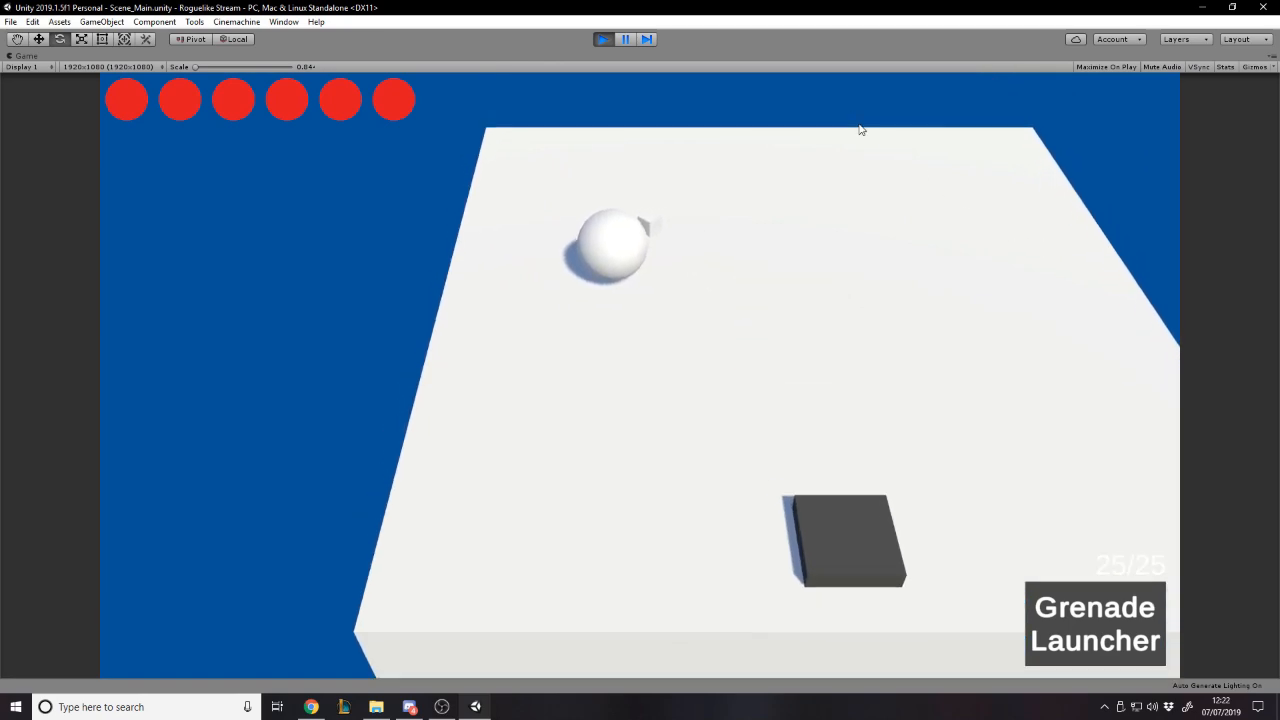
pyautogui.press('s')
pyautogui.press('d')
pyautogui.press('a')
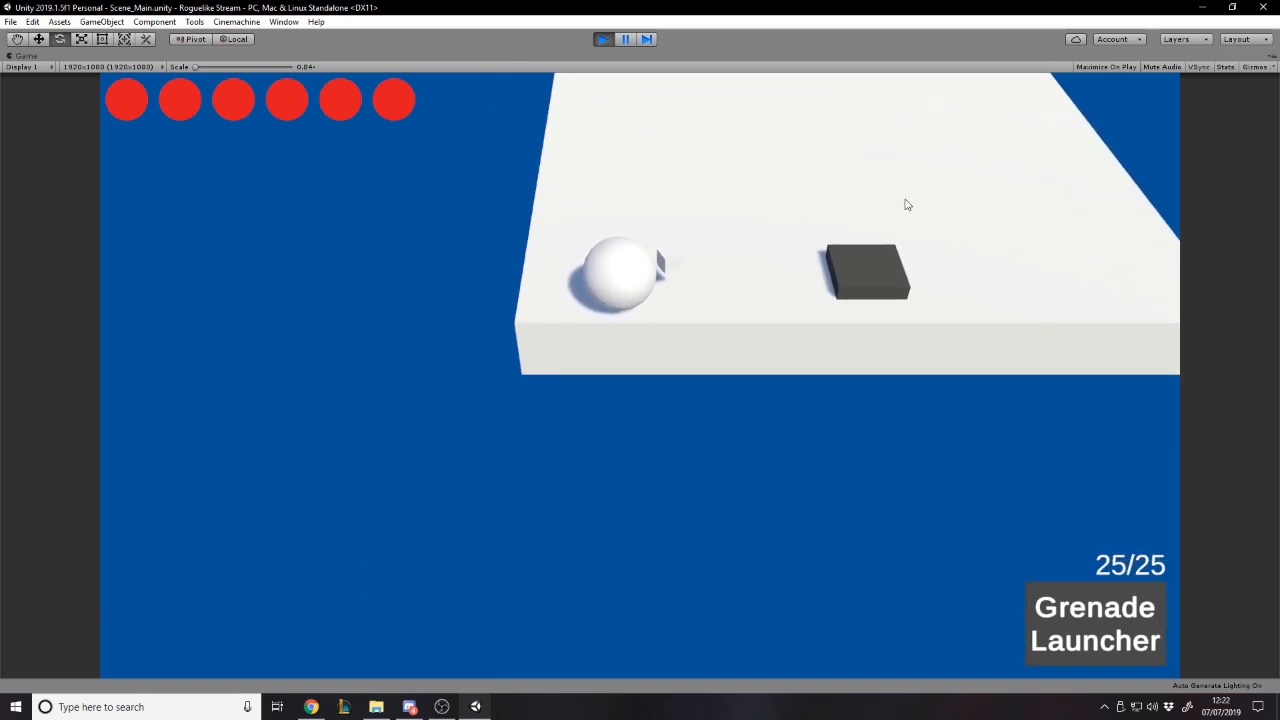
pyautogui.press('d')
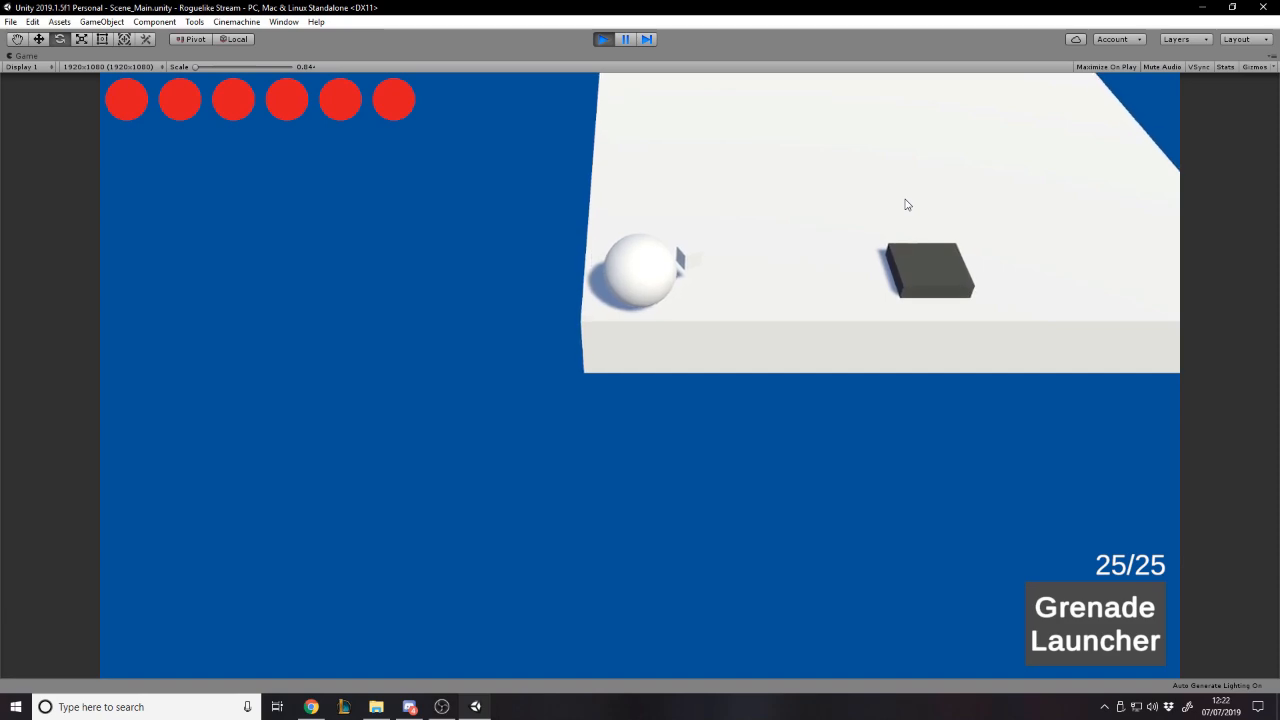
pyautogui.press('w')
pyautogui.press('d')
pyautogui.press('a')
pyautogui.press('s')
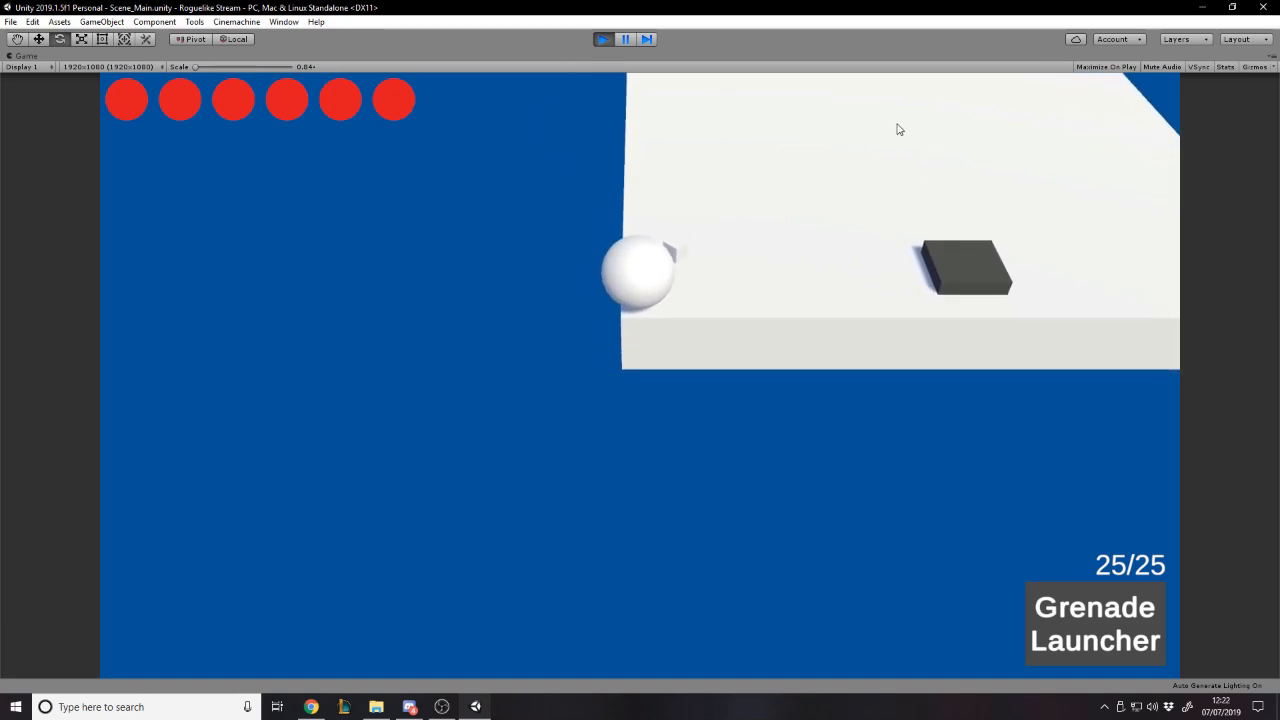
# - Fire one grenade towards the platform's far edge and move the player across the platform and back
pyautogui.click(891, 129)
pyautogui.press('w')
pyautogui.press('d')
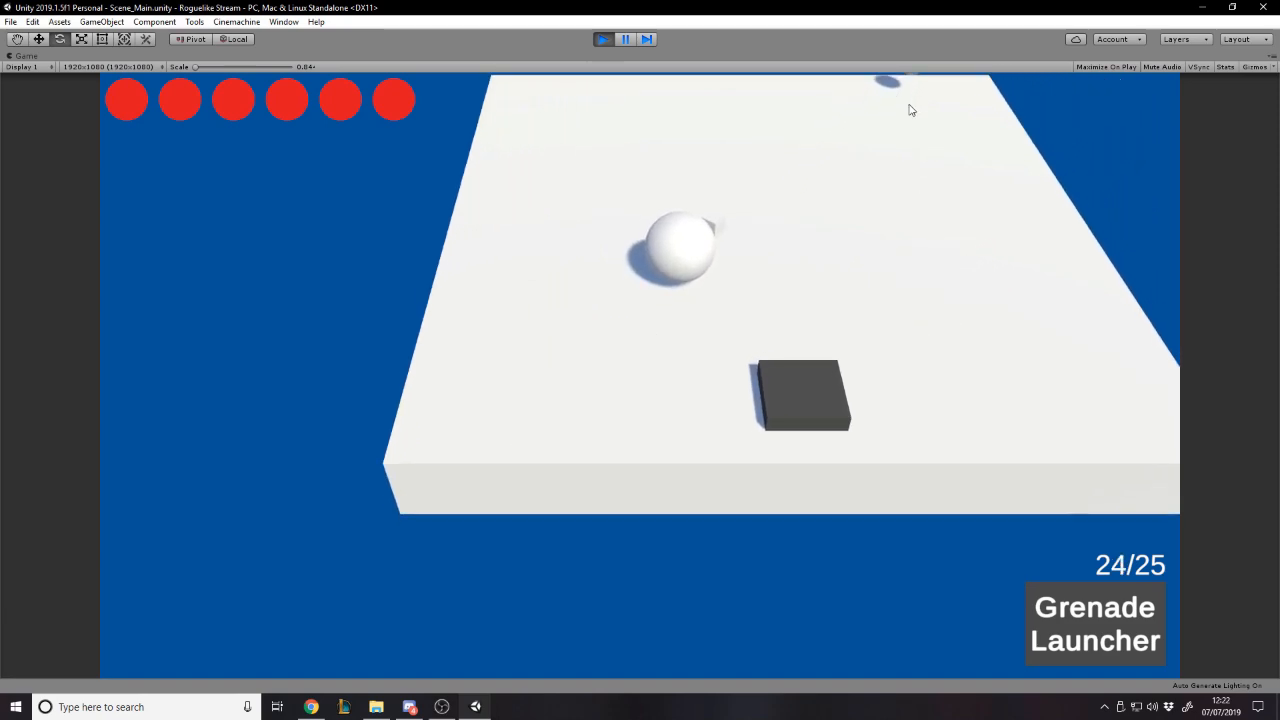
pyautogui.press('s')
pyautogui.press('a')
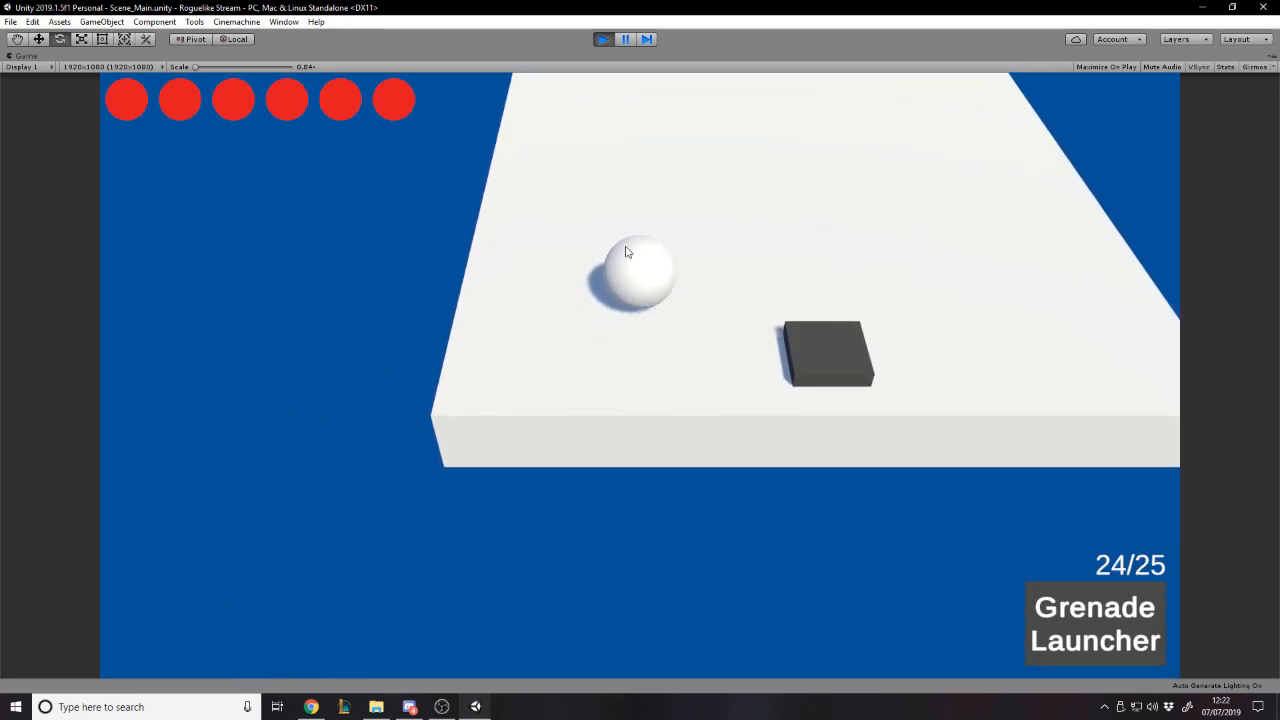
pyautogui.press('a')
pyautogui.press('s')
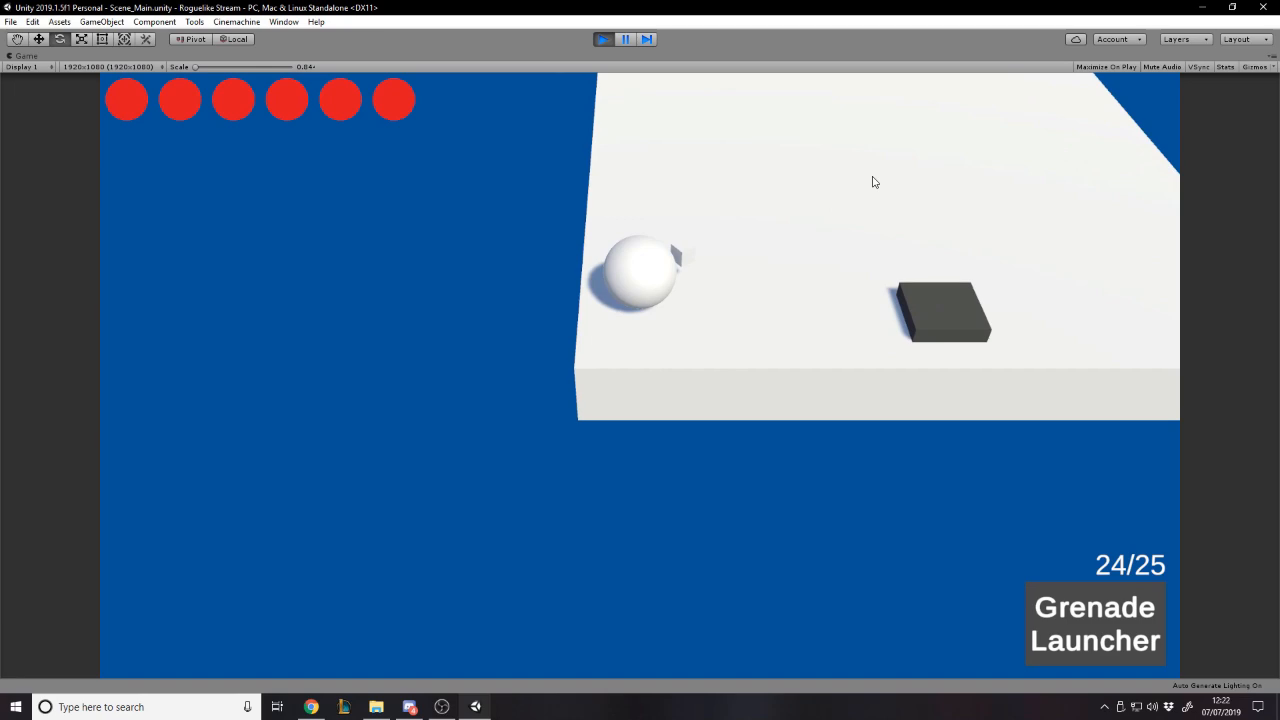
# - Restore the Game view from maximized, frame PlayerOne in the Scene view, and widen the Scene view
pyautogui.click(1272, 63)
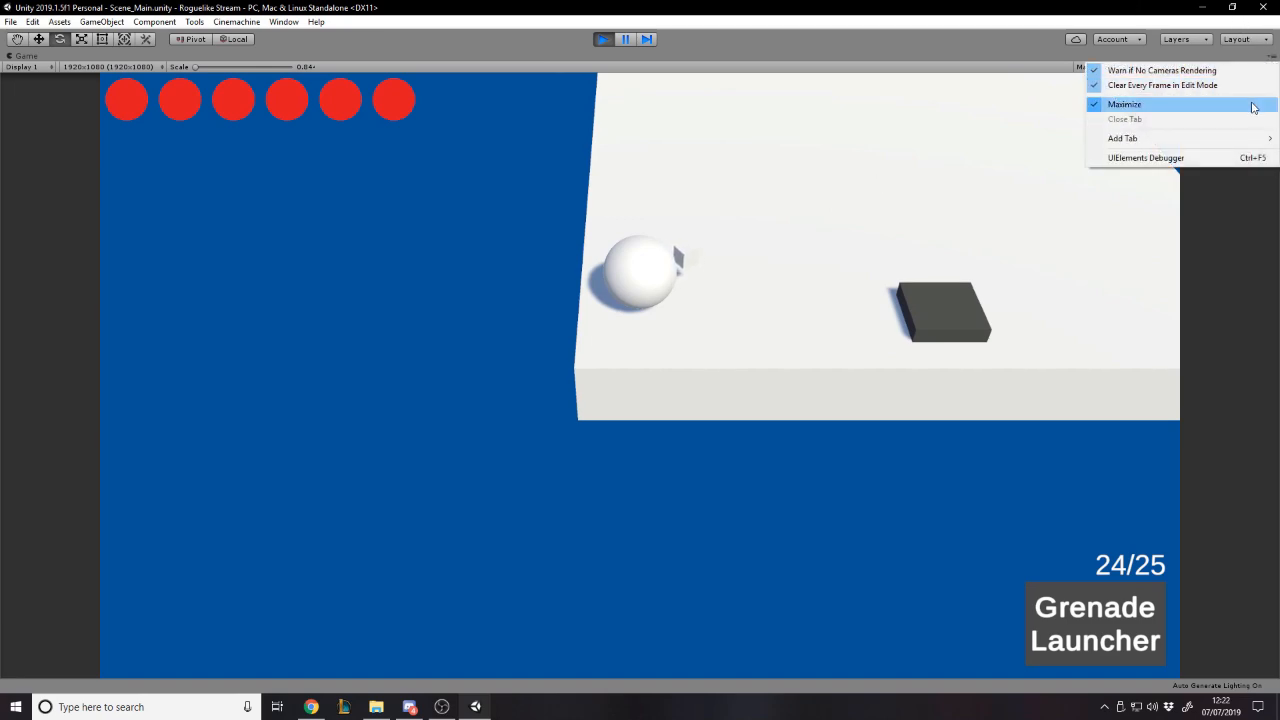
pyautogui.click(1124, 104)
pyautogui.doubleClick(110, 408)
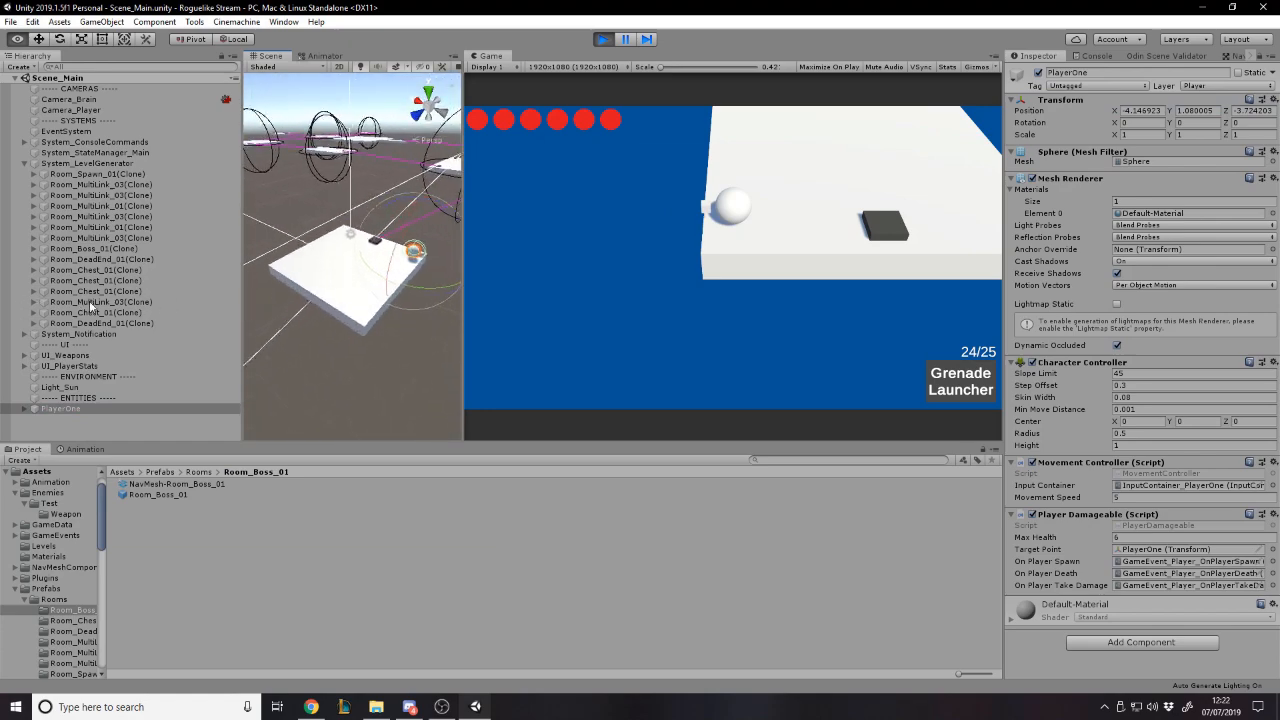
pyautogui.moveTo(462, 249); pyautogui.dragTo(622, 249)
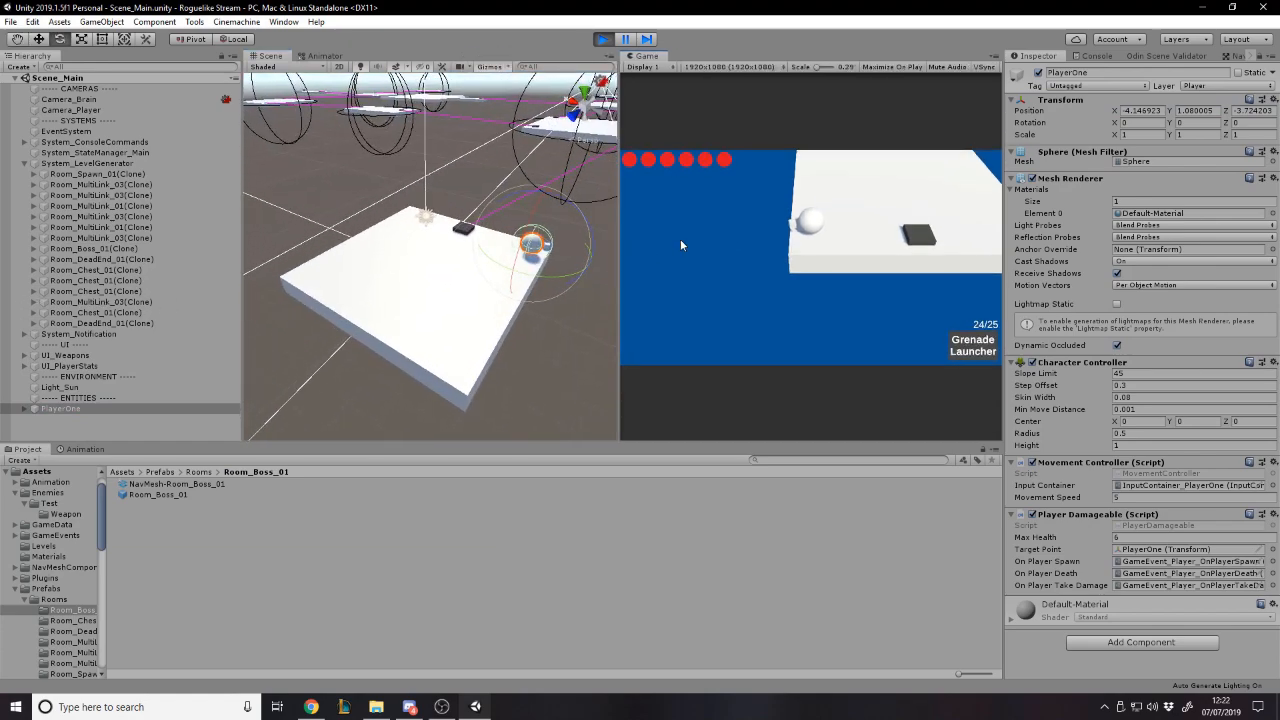
# - Fire grenades across the platform with the Scene view alongside, then maximize the Game view again
pyautogui.click(889, 174)
pyautogui.moveTo(492, 238); pyautogui.dragTo(517, 205, button='right')
pyautogui.moveTo(620, 202); pyautogui.dragTo(417, 202)
pyautogui.click(994, 56)
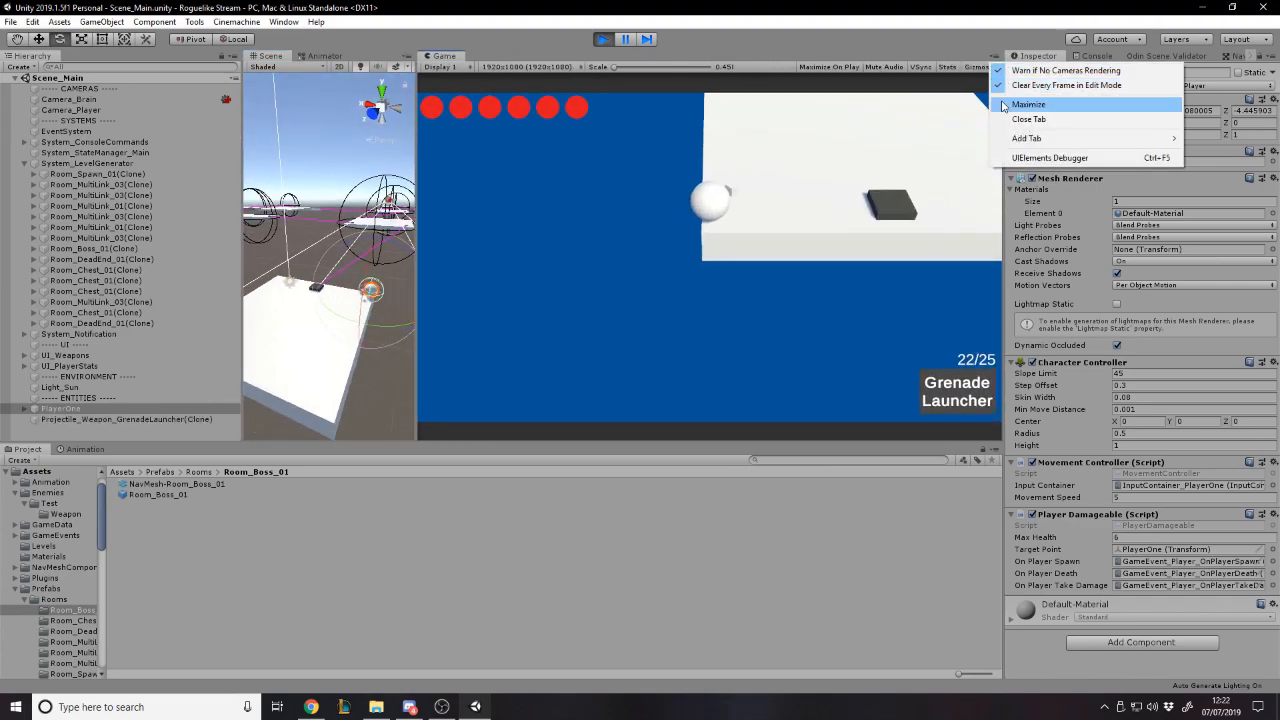
pyautogui.click(1020, 104)
# - Give the player the weapon with the console command "/give guided missile launcher" and equip it
pyautogui.write('/giv')
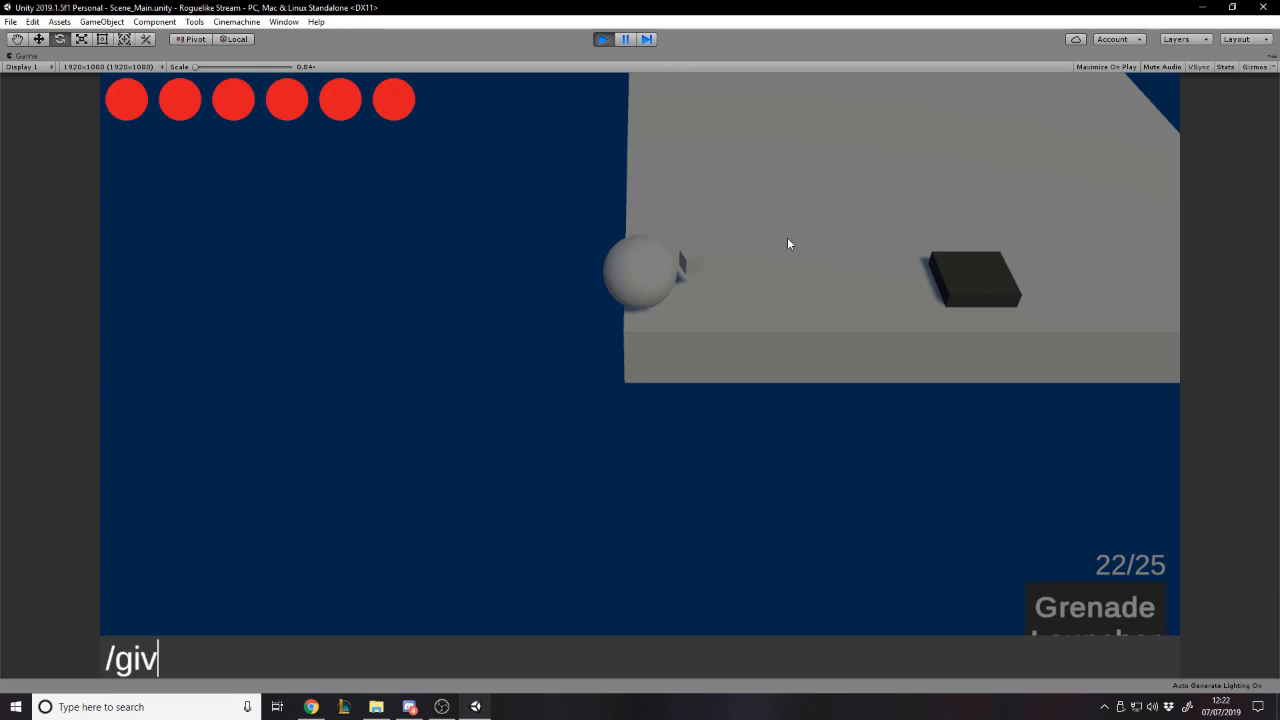
pyautogui.write('e guided missile launcher')
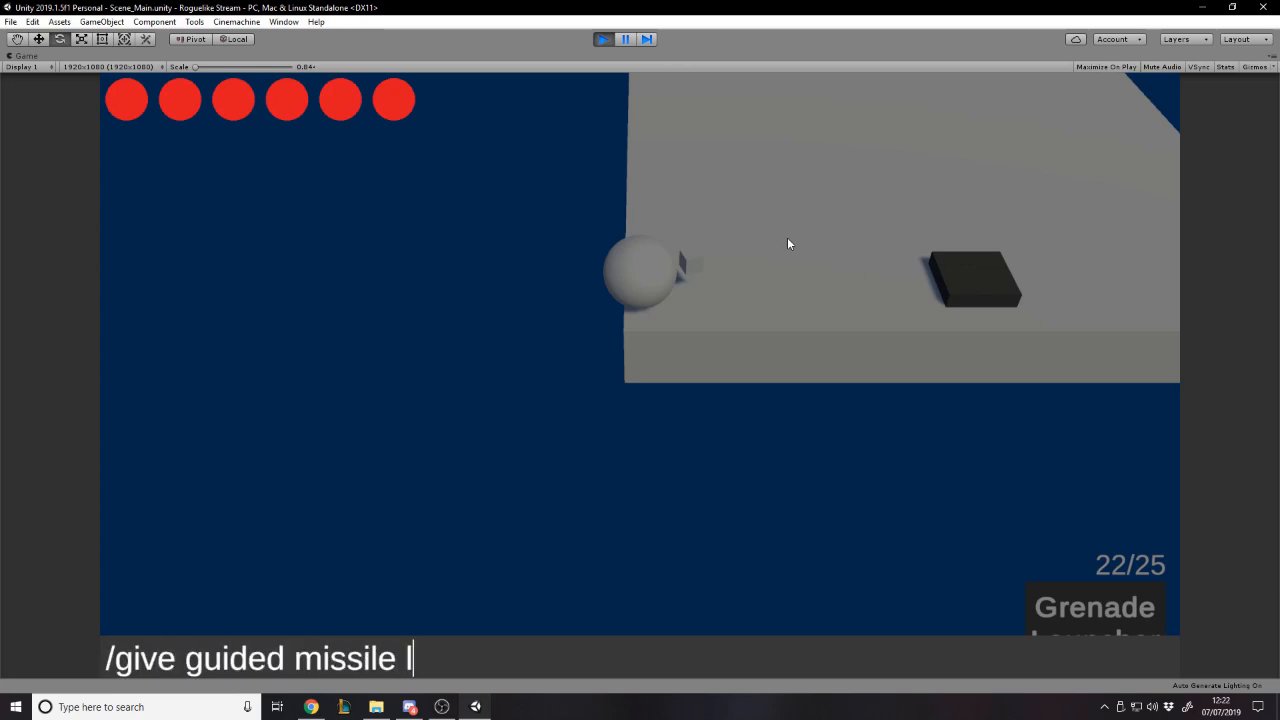
pyautogui.press('Return')
pyautogui.scroll(-1, 790, 244)
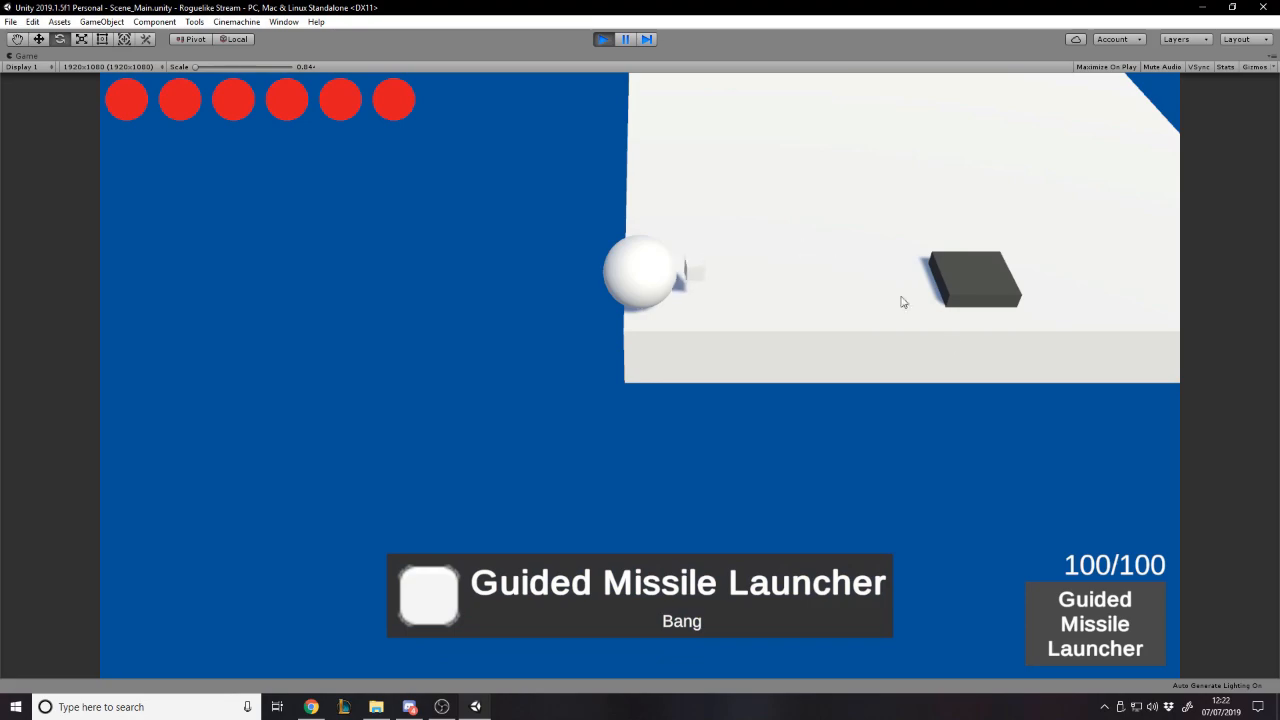
# - Move the player around the platform and fire a guided missile
pyautogui.press('d')
pyautogui.press('w')
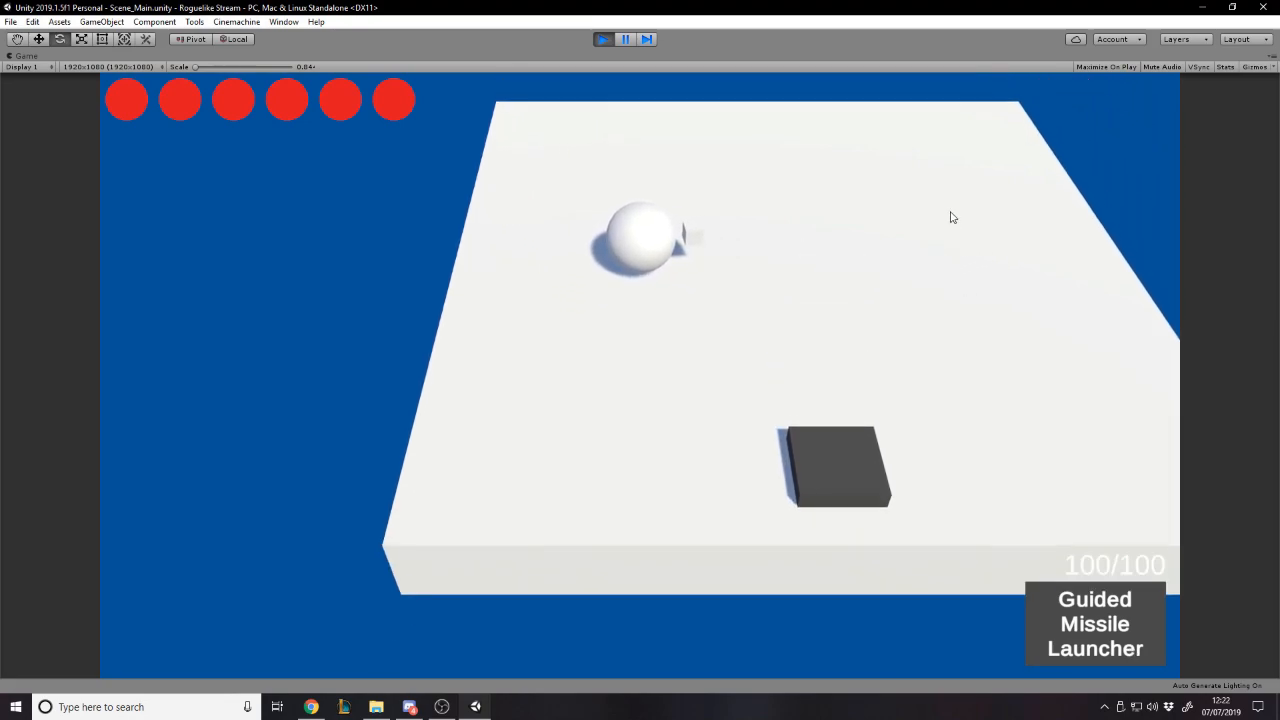
pyautogui.press('a')
pyautogui.press('s')
pyautogui.press('a')
pyautogui.click(871, 474)
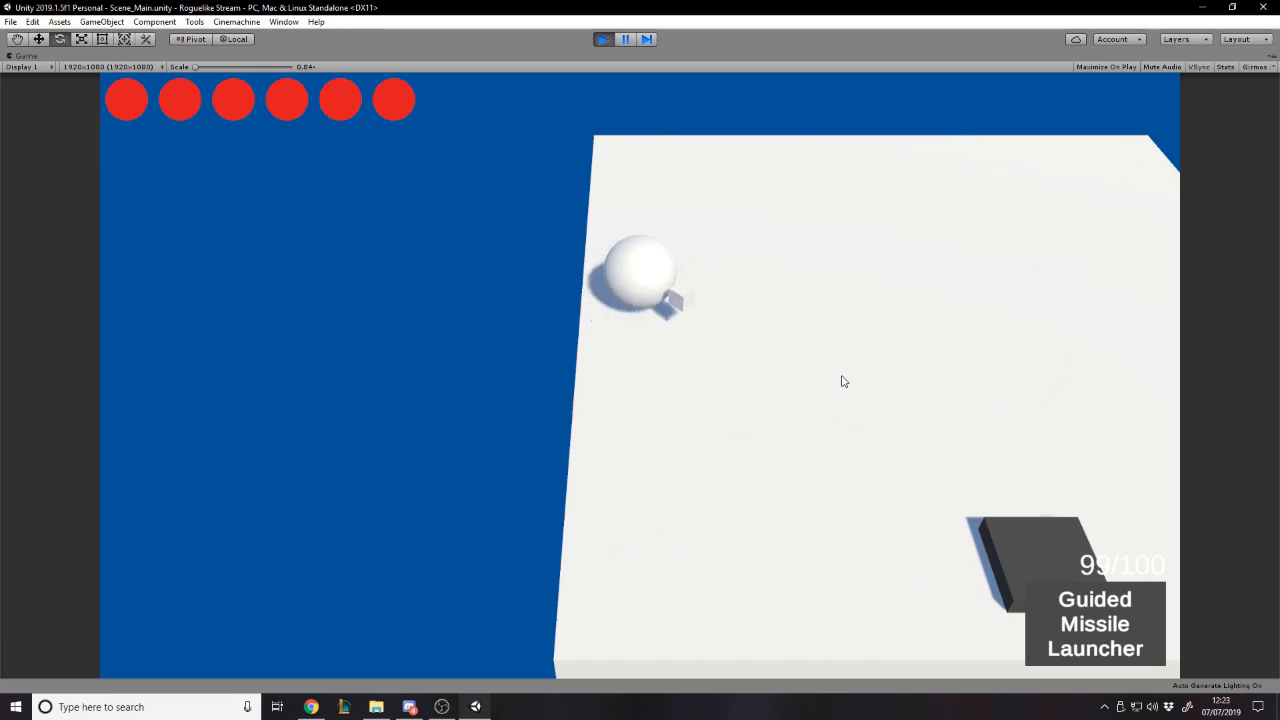
# - Reposition the player on the platform and fire a second guided missile, then approach the dark block
pyautogui.press('s')
pyautogui.press('d')
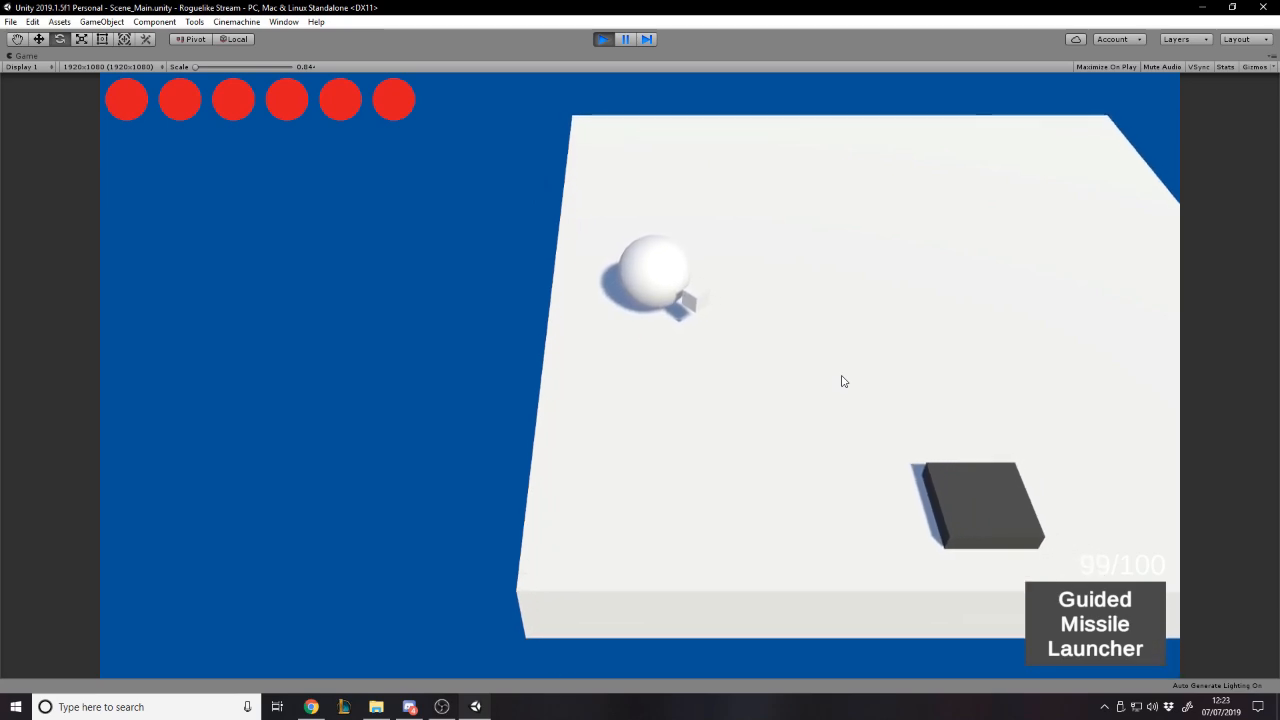
pyautogui.press('w')
pyautogui.press('s')
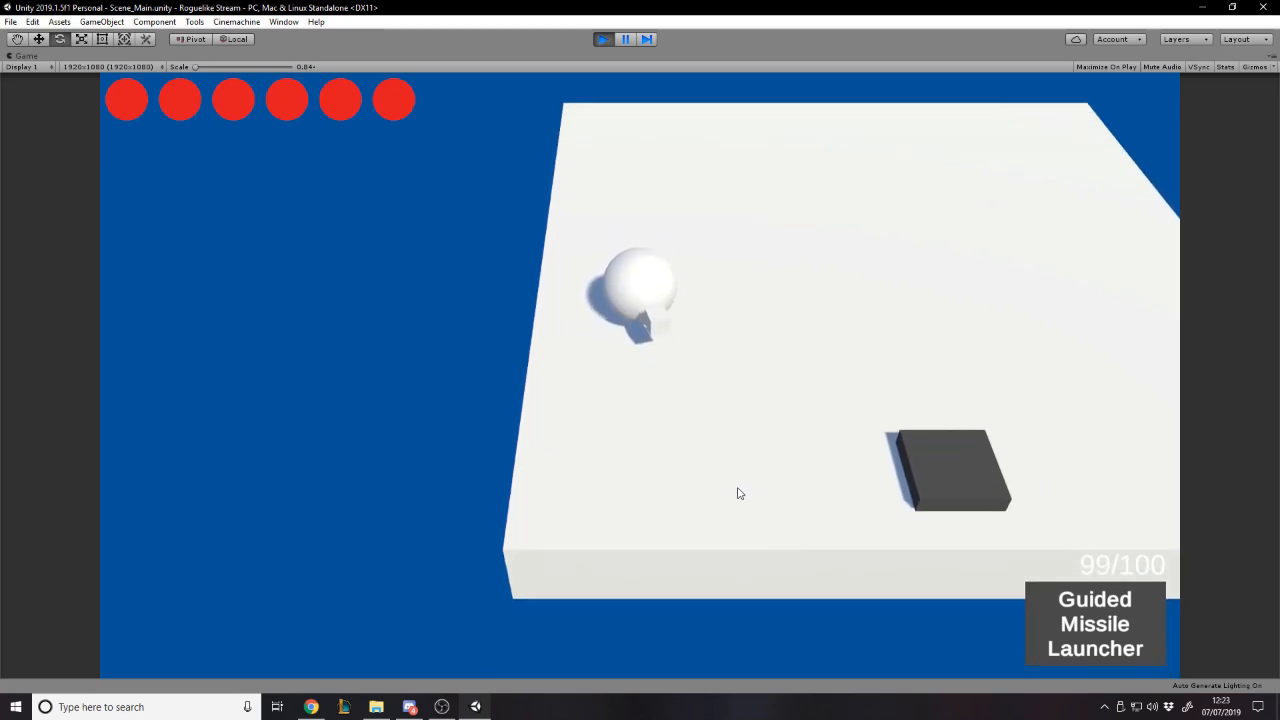
pyautogui.press('w')
pyautogui.press('s')
pyautogui.click(1117, 361)
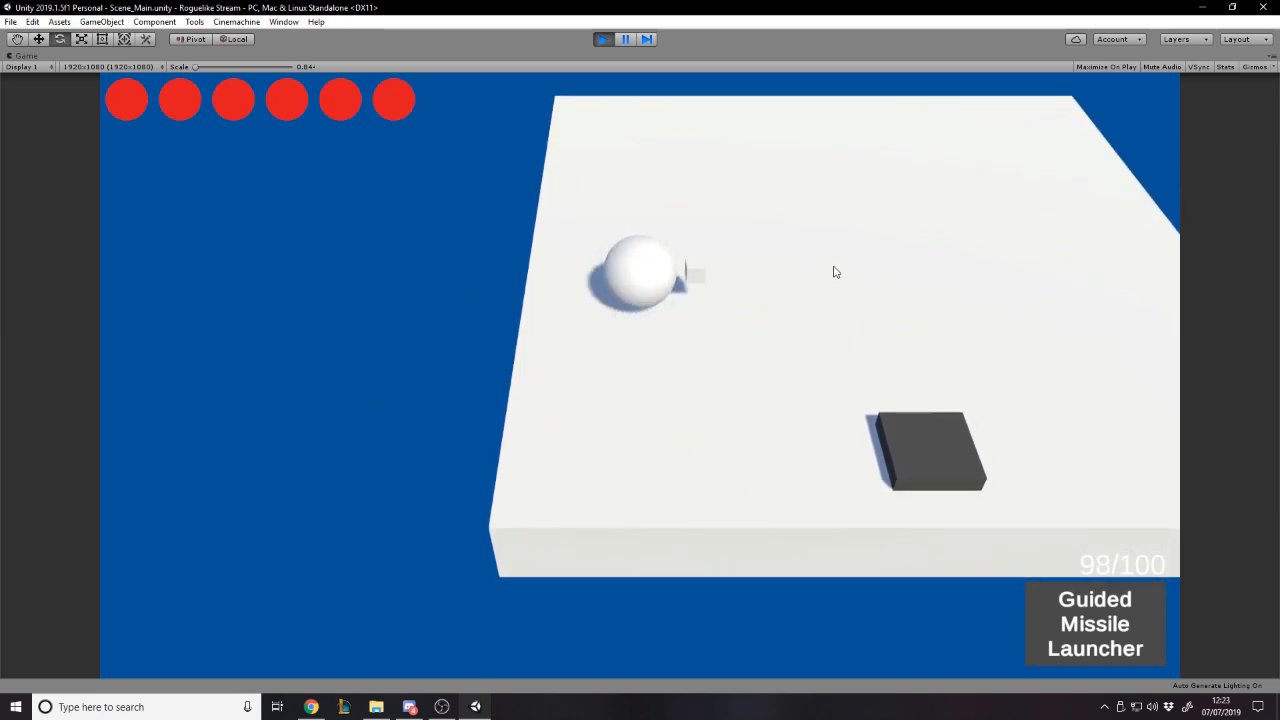
pyautogui.write('sd')
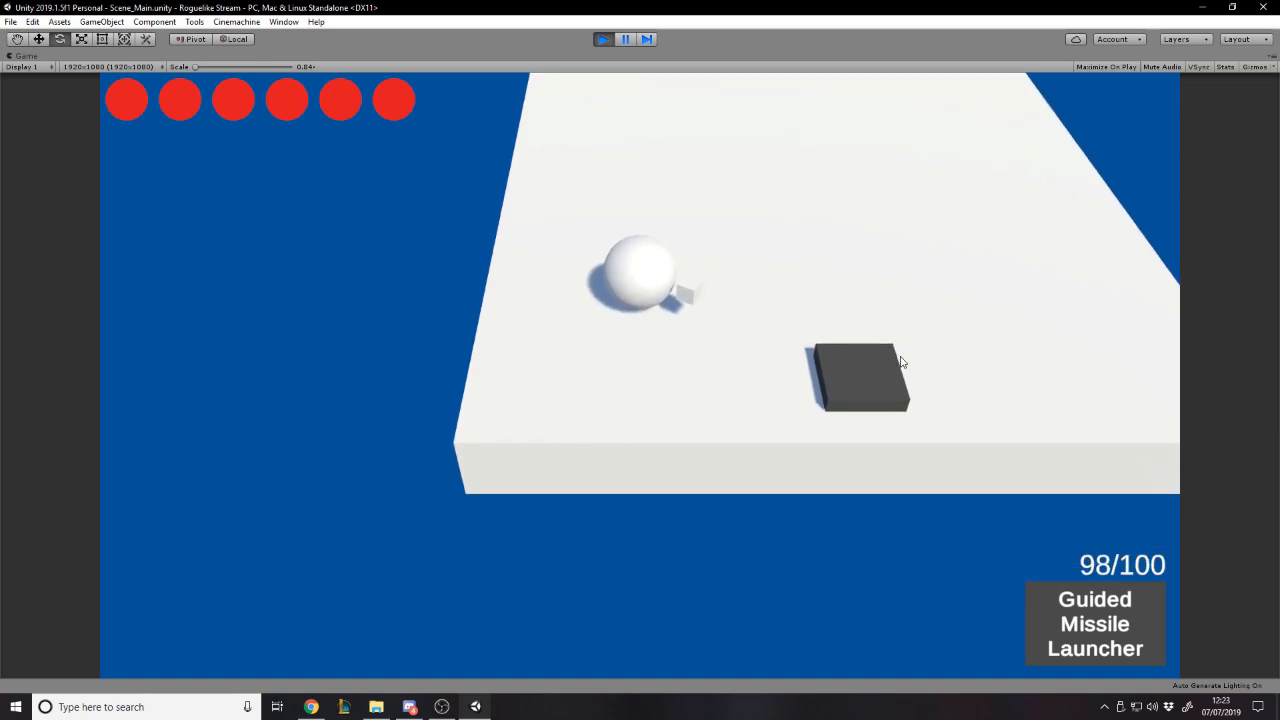
pyautogui.write('/give sh')
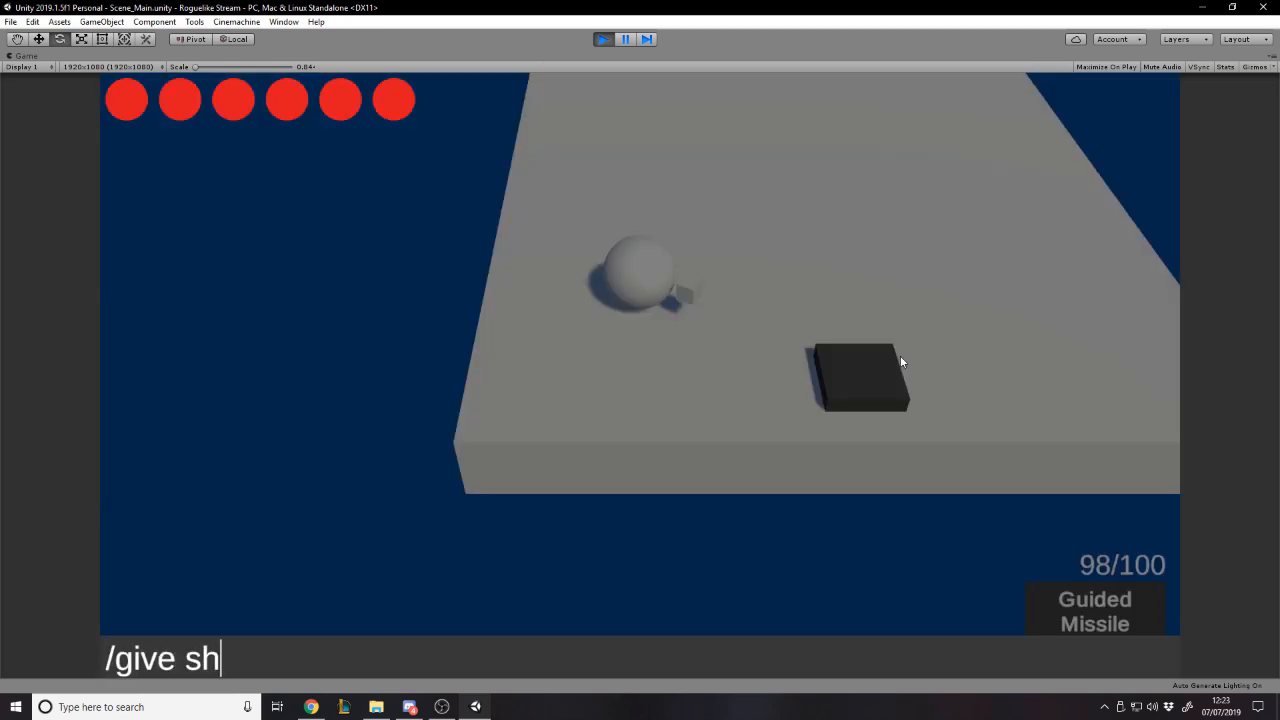
pyautogui.write('otgun')
# - Give the player the Shotgun with the console command "/give shotgun"
pyautogui.press('Return')
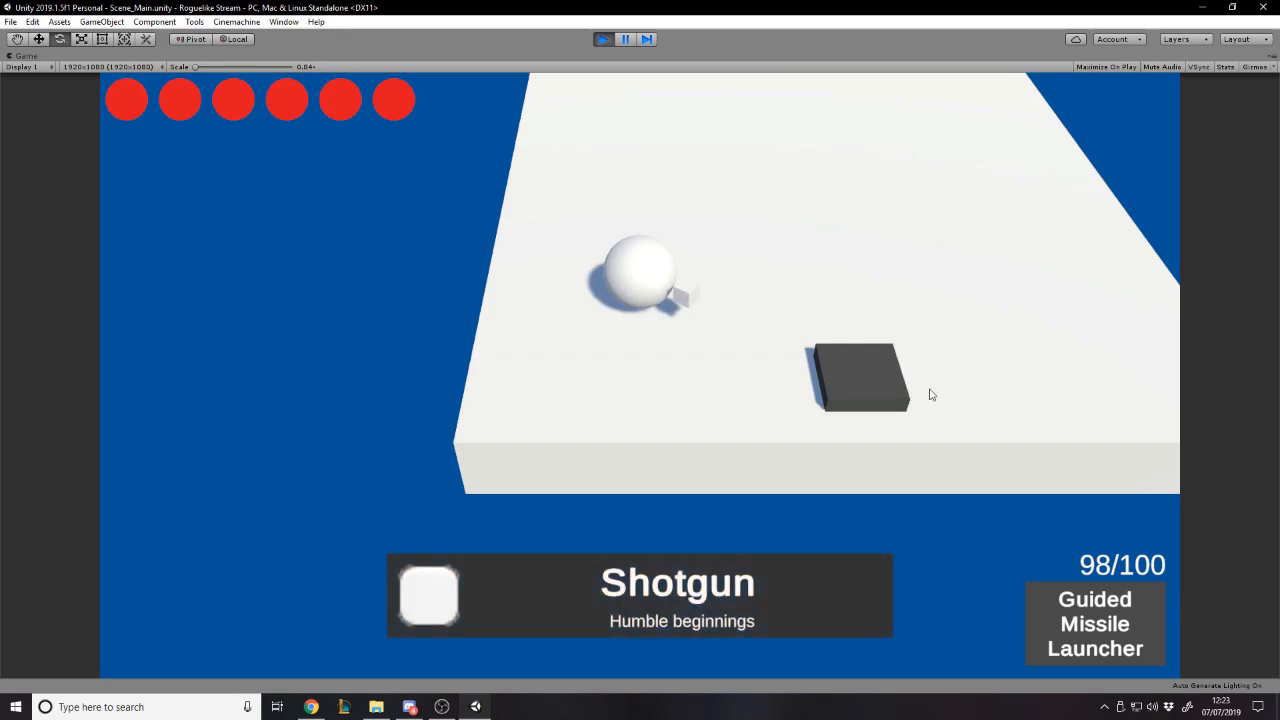
# - Equip the Shotgun and fire several shots in different directions off the platform while moving the player
pyautogui.press('a')
pyautogui.press('s')
pyautogui.press('d')
pyautogui.click(329, 324)
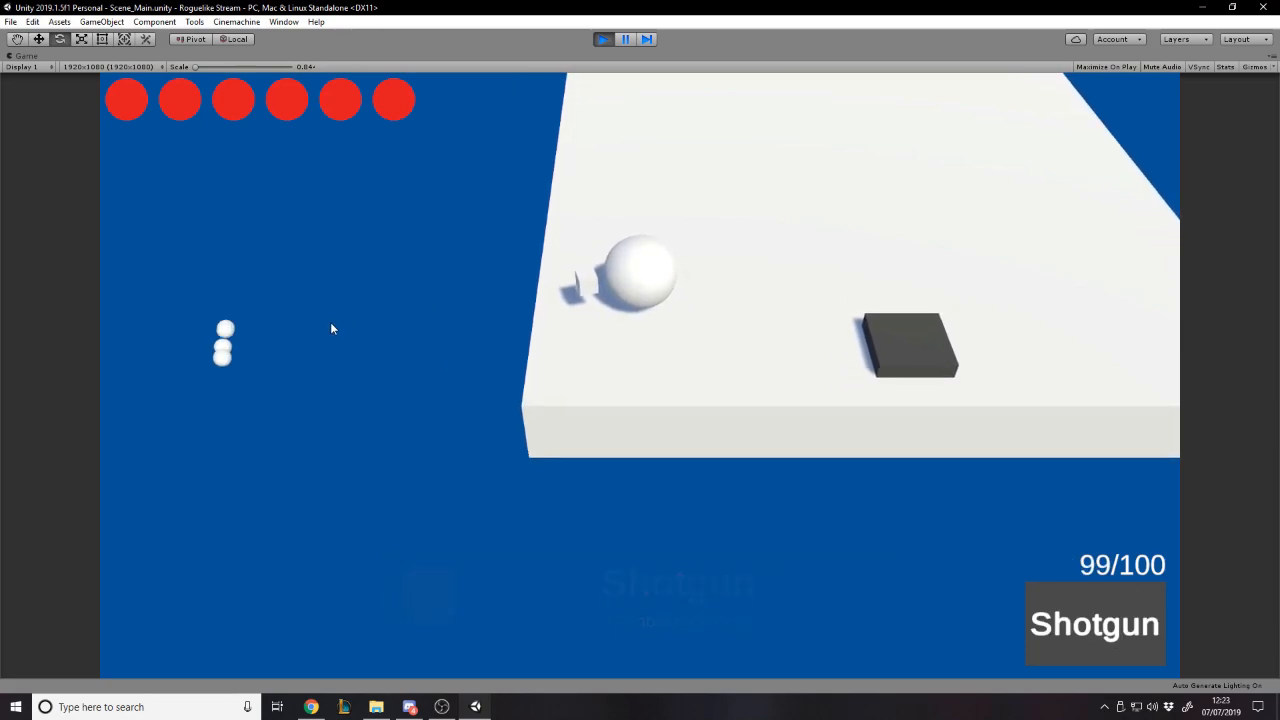
pyautogui.press('s')
pyautogui.click(457, 168)
pyautogui.press('w')
pyautogui.click(438, 316)
pyautogui.press('s')
pyautogui.click(421, 418)
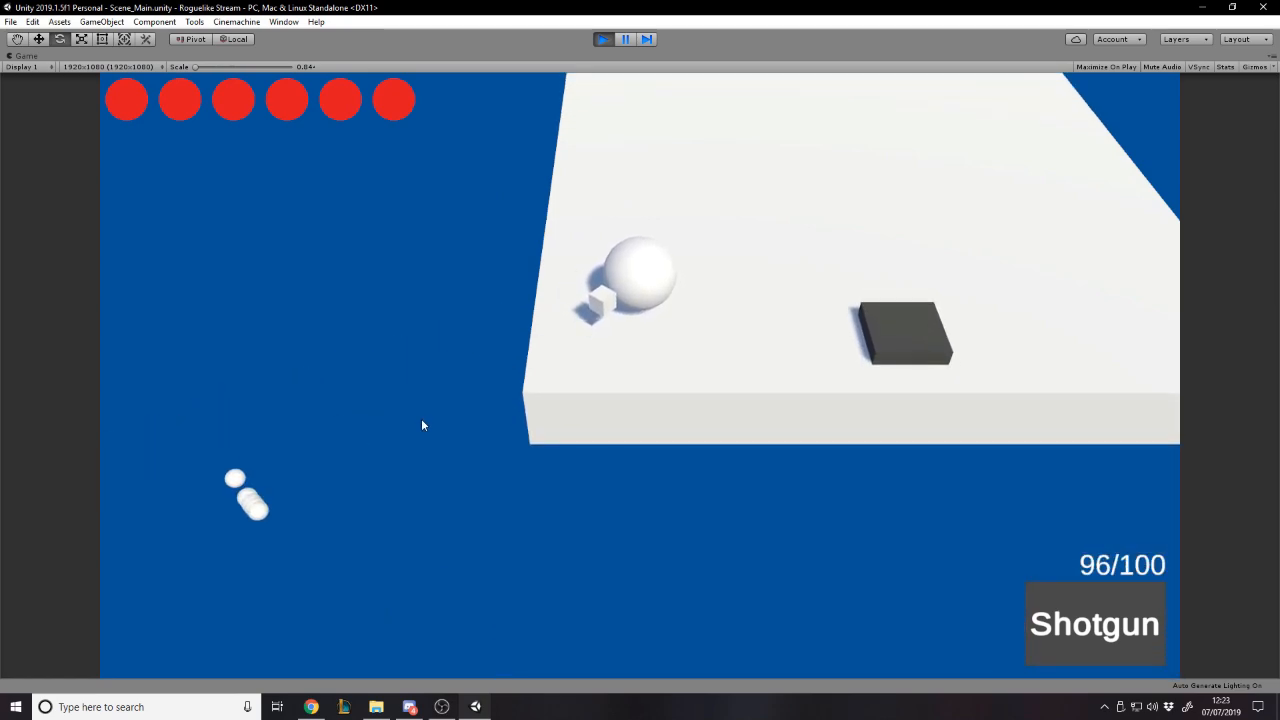
pyautogui.click(745, 468)
pyautogui.press('d')
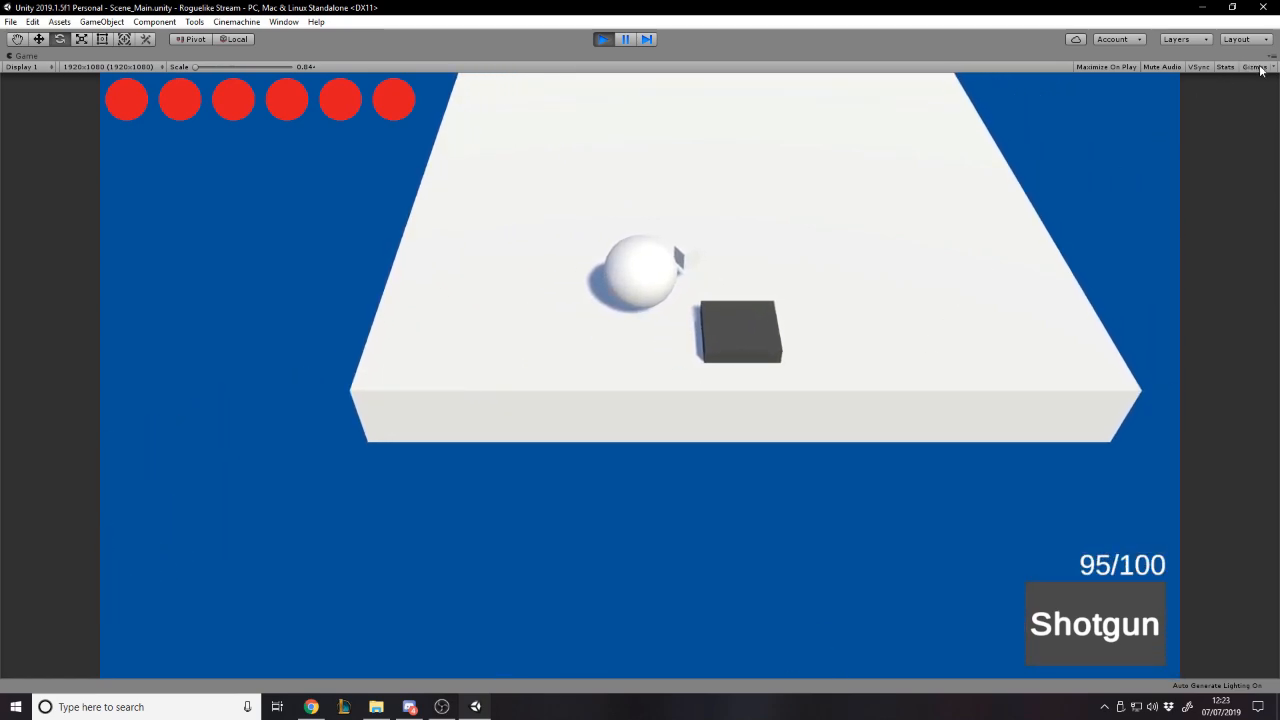
# - Restore the Game view from maximized, exit play mode, and widen the Scene view
pyautogui.click(1272, 61)
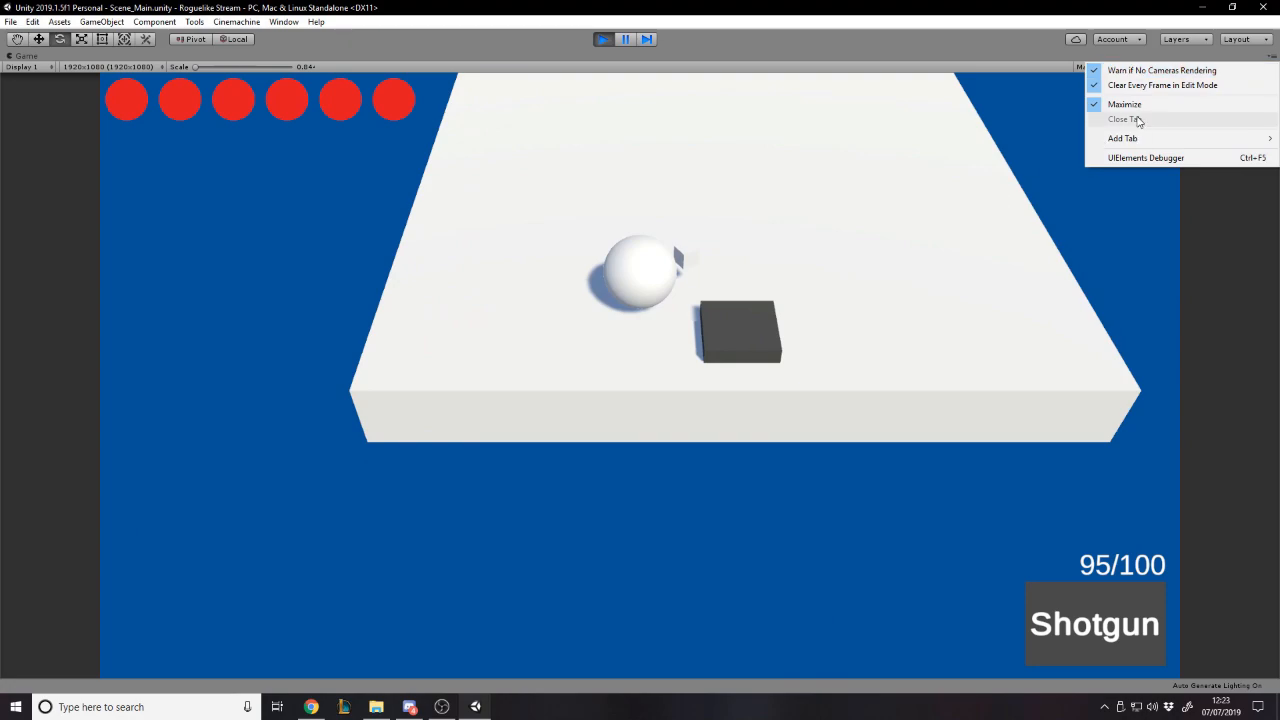
pyautogui.click(1130, 104)
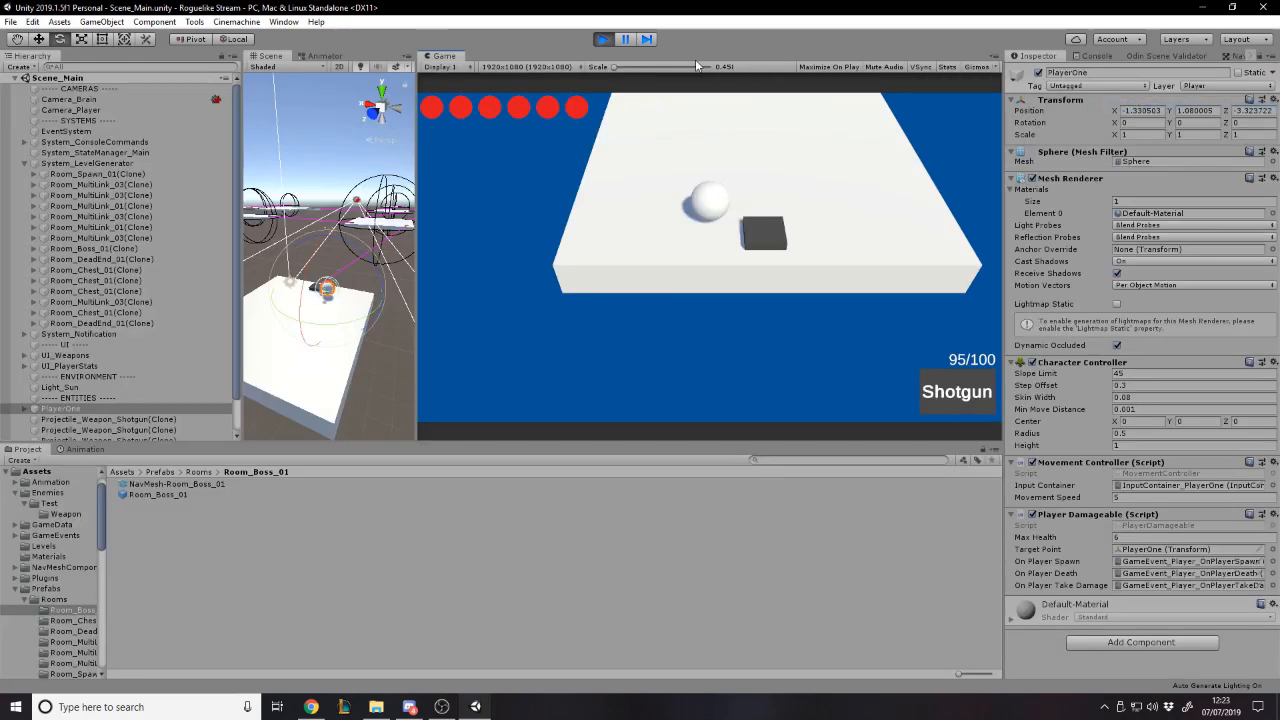
pyautogui.click(605, 47)
pyautogui.moveTo(417, 151); pyautogui.dragTo(787, 235)
# - Search the project assets for "pisto", select the Weapon_Pistol prefab, and examine its firing and projectile settings in a widened Inspector
pyautogui.click(137, 472)
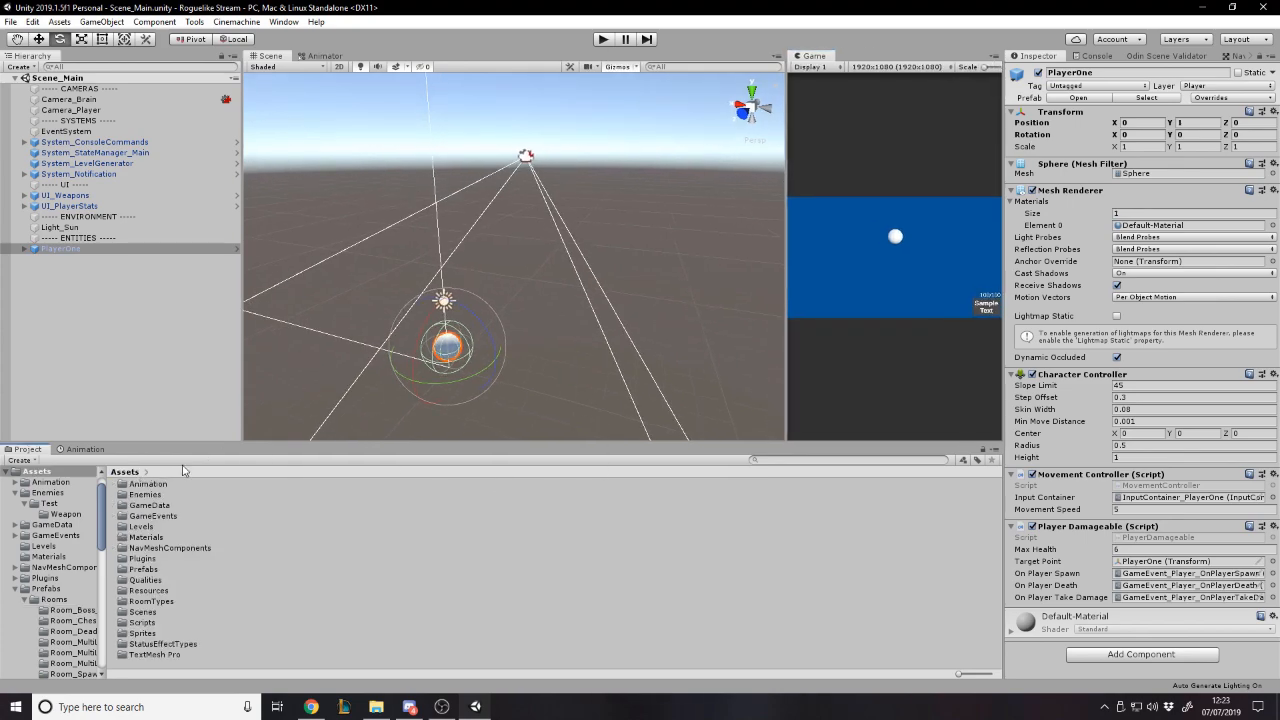
pyautogui.click(852, 465)
pyautogui.click(157, 558)
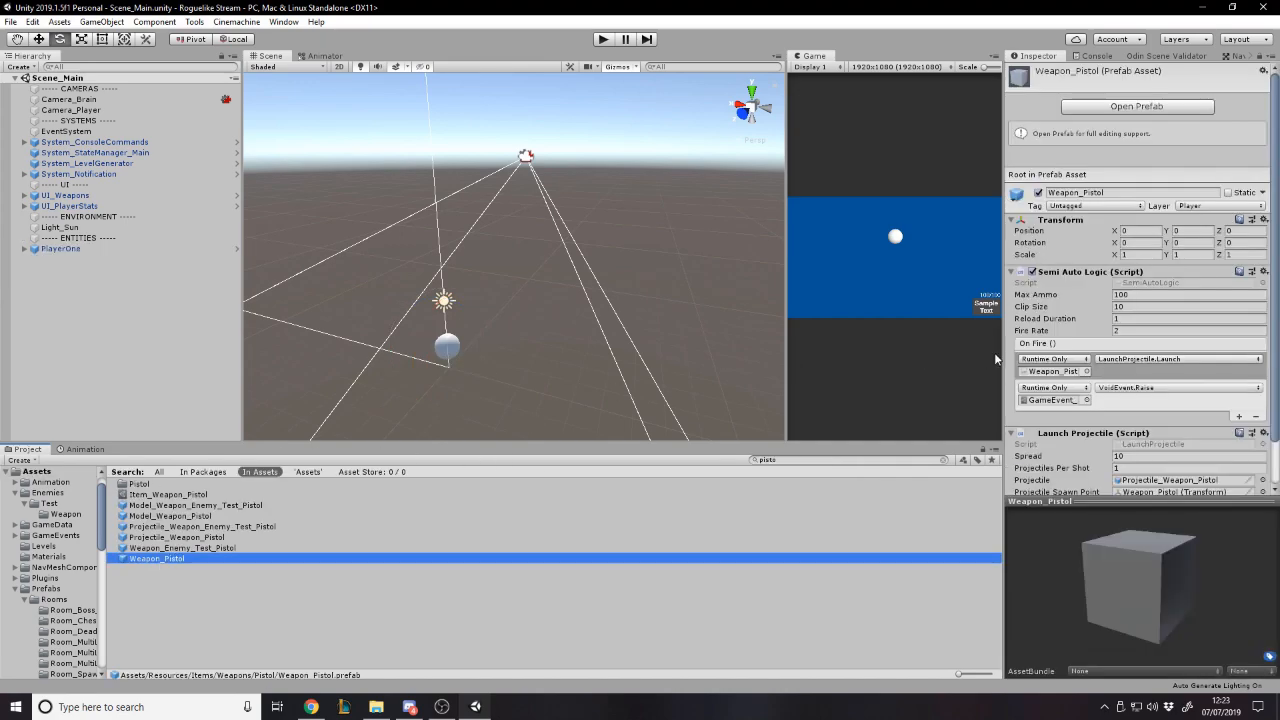
pyautogui.click(1006, 290)
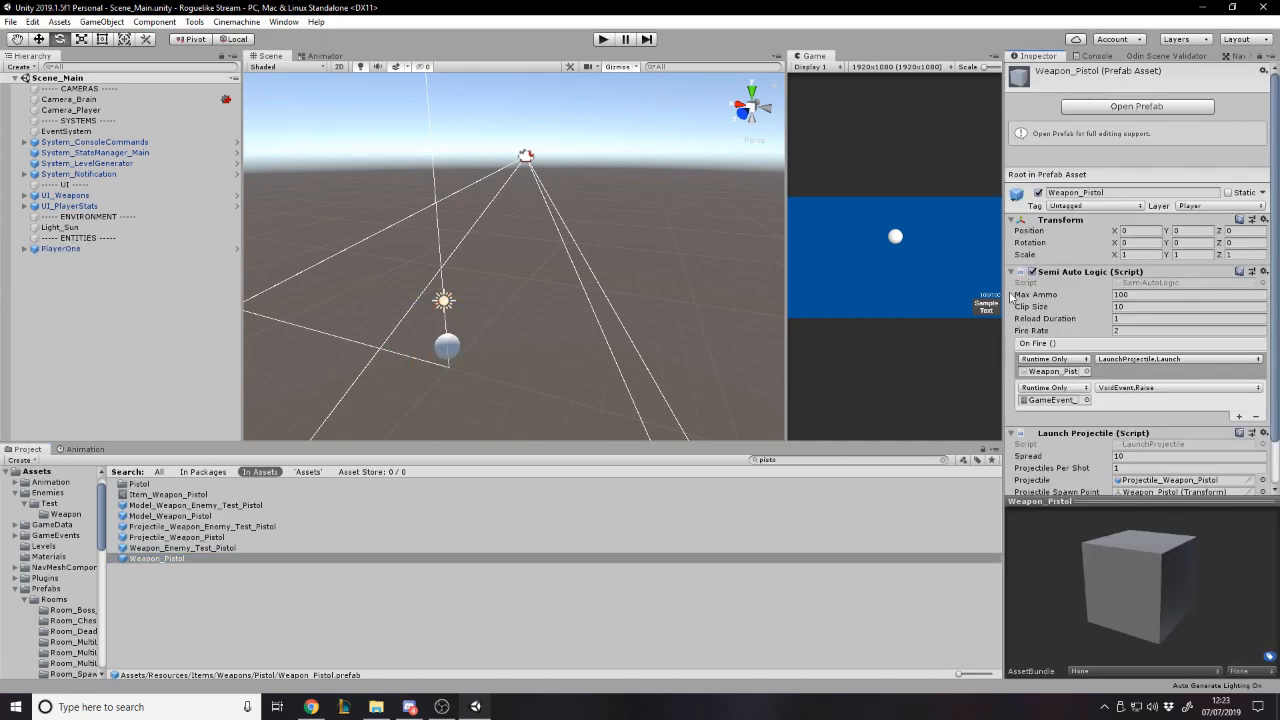
pyautogui.moveTo(1008, 295); pyautogui.dragTo(962, 297)
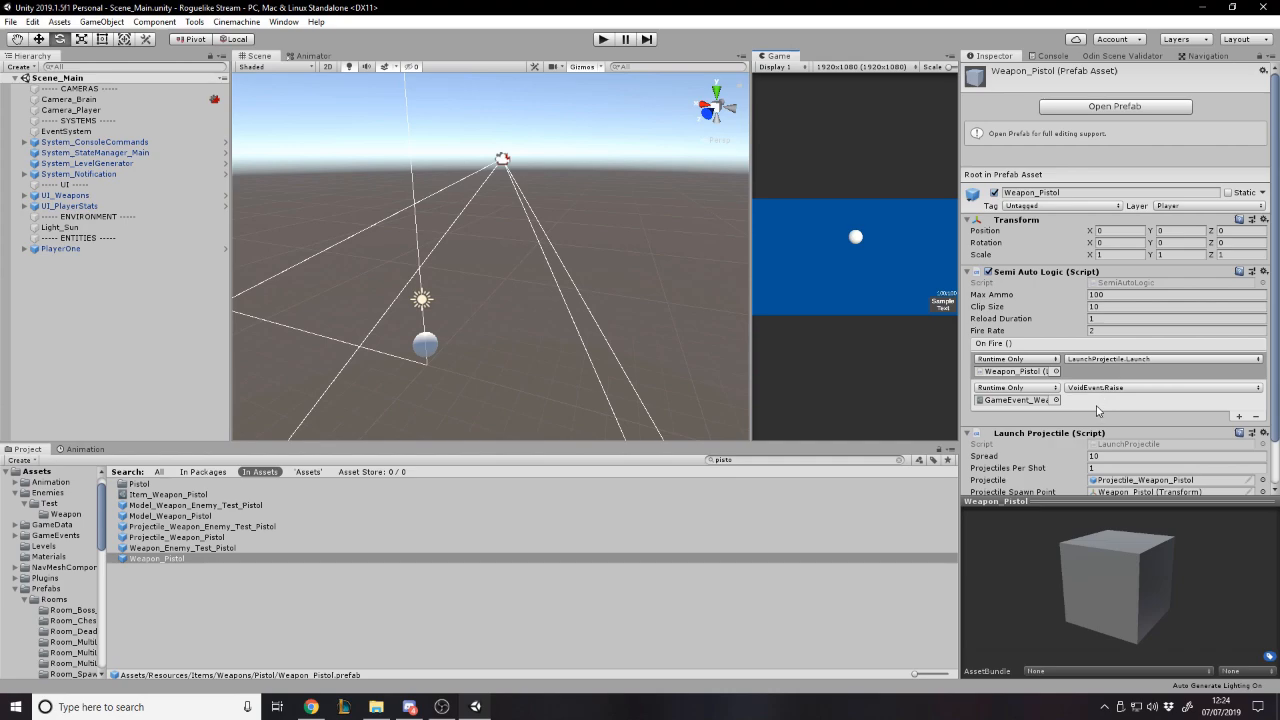
pyautogui.scroll(-2, 1100, 420)
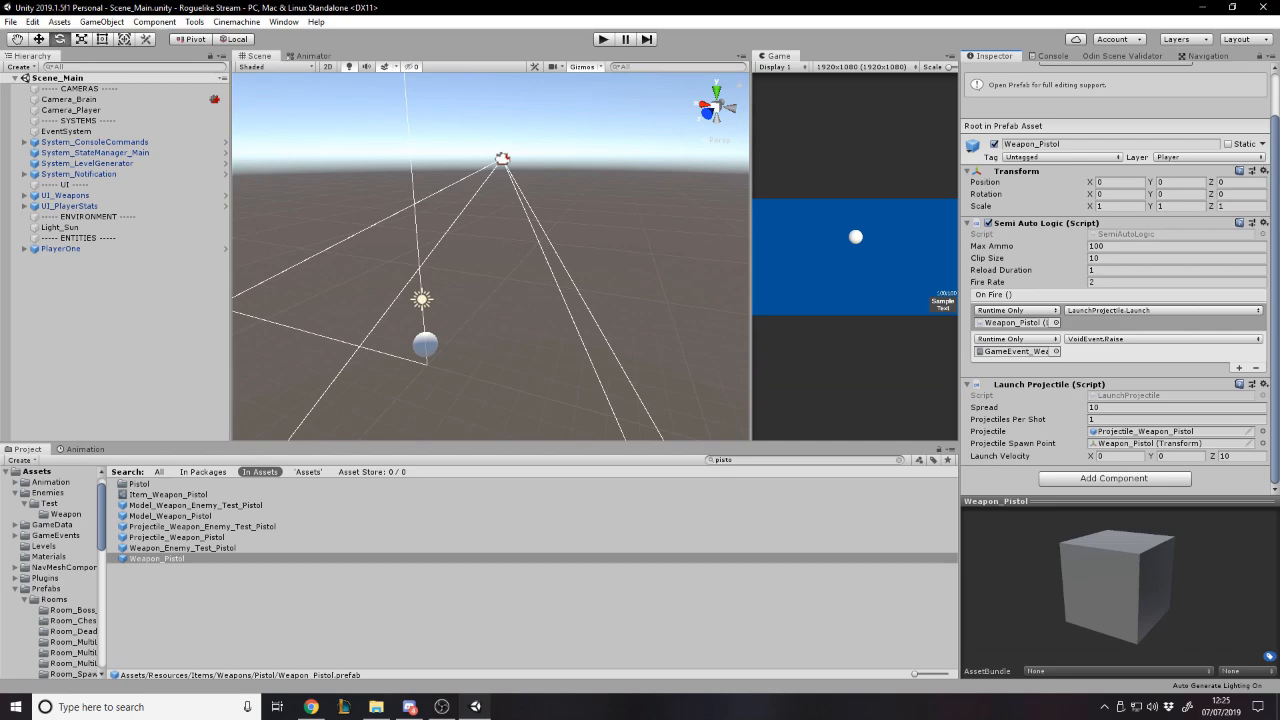
# - Search the project assets for "grenade", select the Weapon_GrenadeLauncher prefab, and set its Launch Velocity Y to 1
pyautogui.click(727, 463)
pyautogui.press('BackSpace')
pyautogui.write('grenade')
pyautogui.click(250, 537)
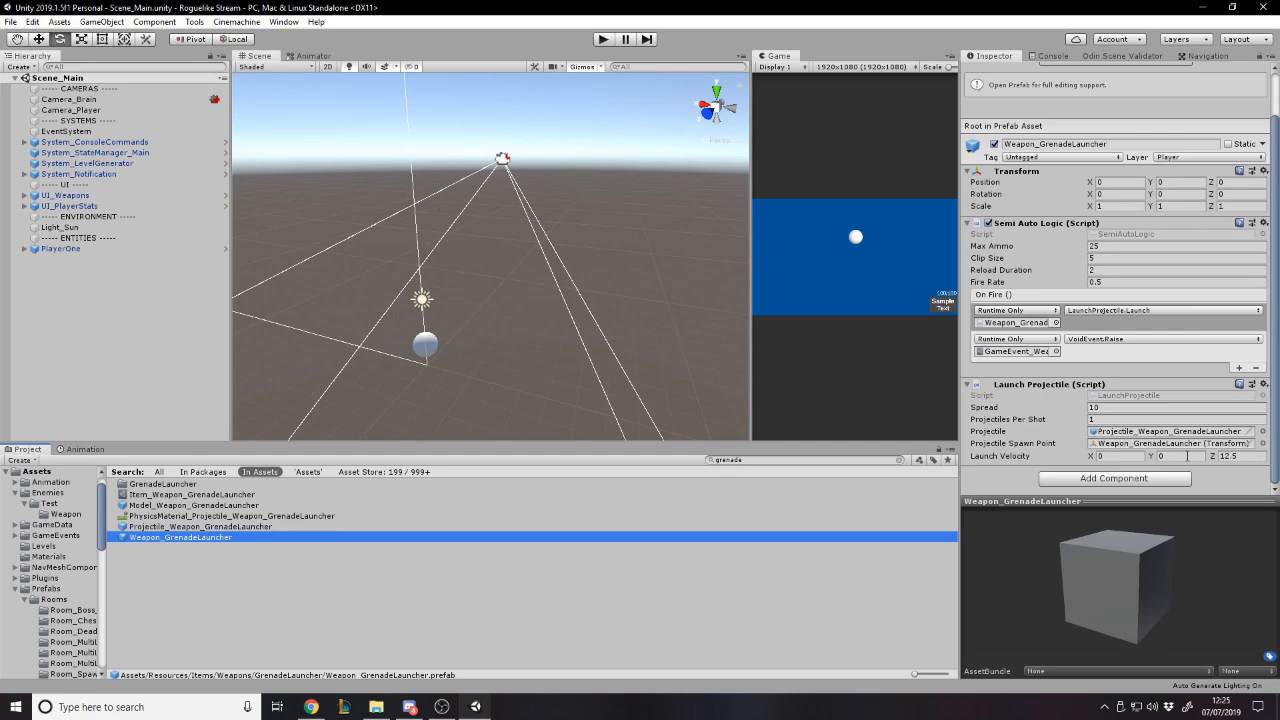
pyautogui.click(1186, 456)
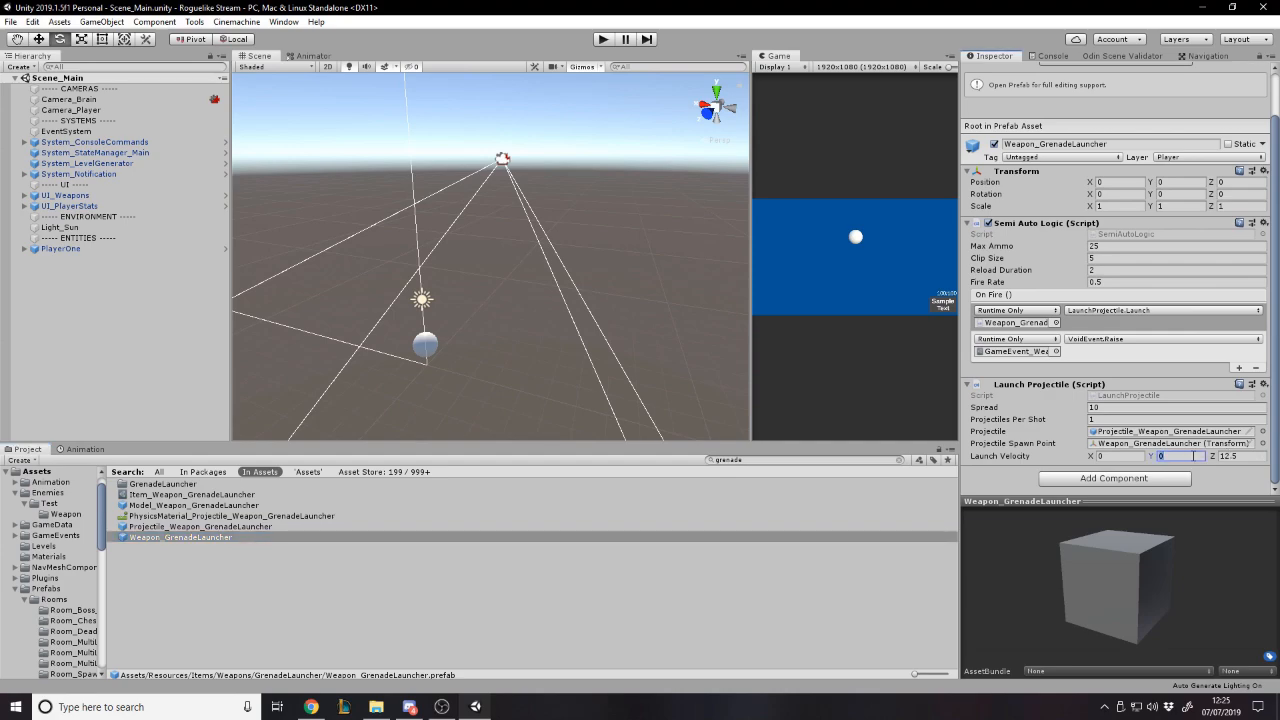
# - Enter play mode, widen the Game view beside the Scene view, and fire the Pistol
pyautogui.click(604, 39)
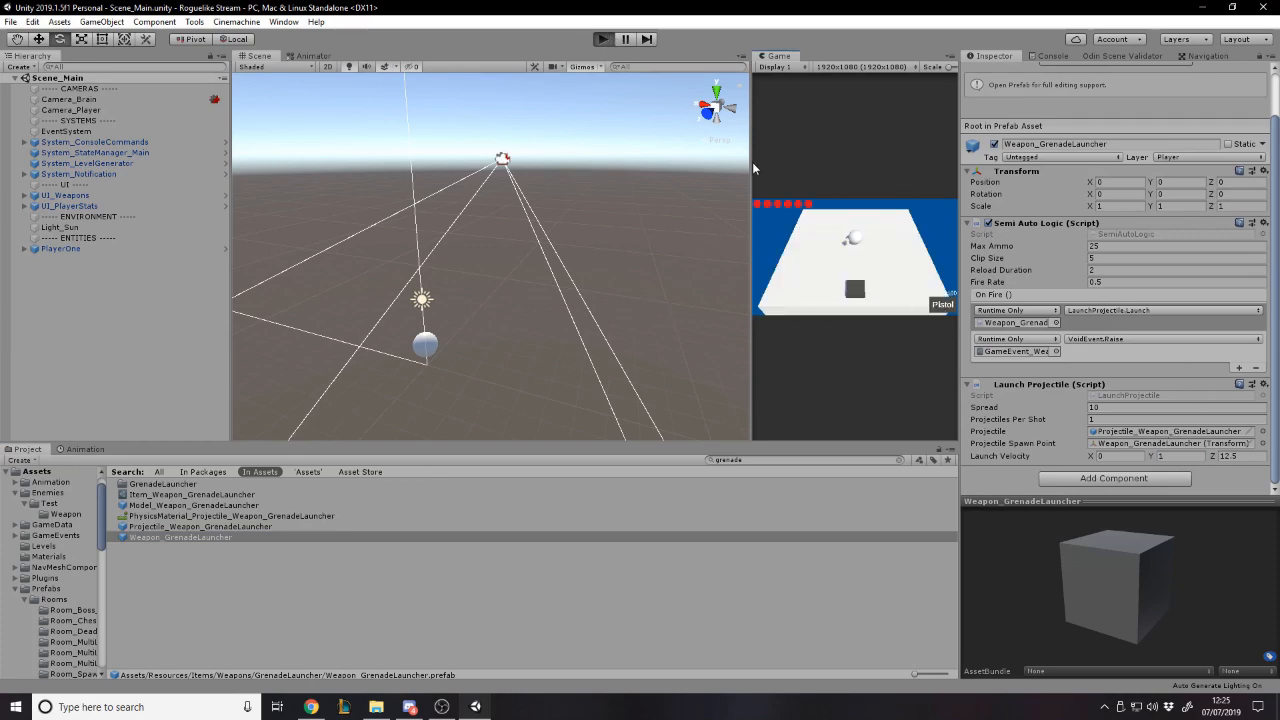
pyautogui.moveTo(551, 192); pyautogui.dragTo(555, 157, button='right')
pyautogui.click(759, 221)
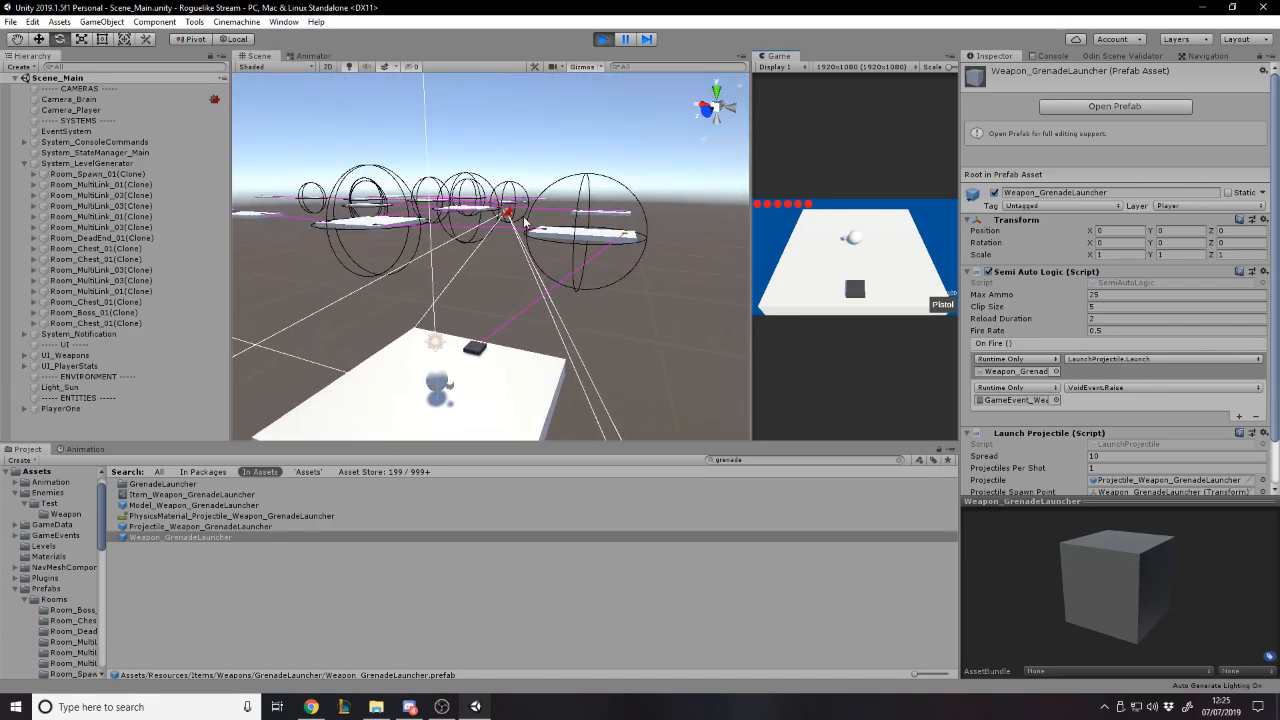
pyautogui.moveTo(751, 215); pyautogui.dragTo(746, 215)
pyautogui.moveTo(417, 208); pyautogui.dragTo(419, 209)
pyautogui.click(492, 235)
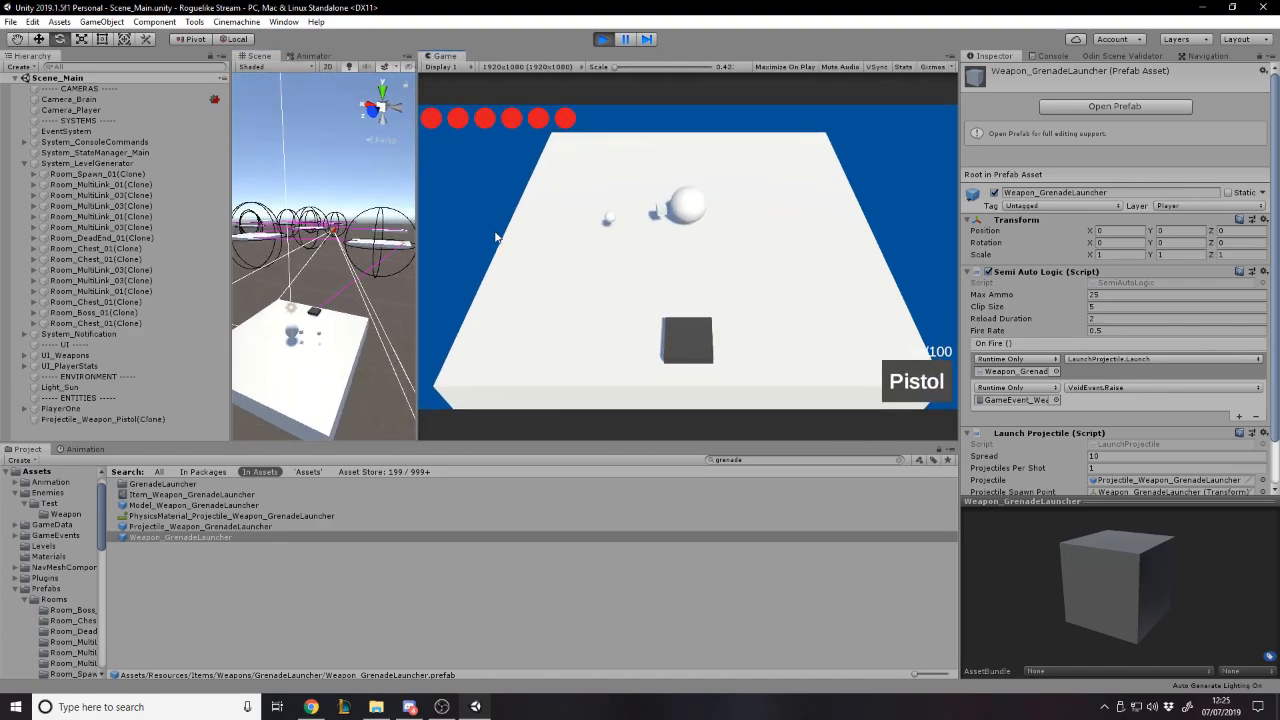
# - Give the player the Grenade Launcher with the console command "/give grenade launcher"
pyautogui.press('`')
pyautogui.write('/givdr')
pyautogui.press('BackSpace')
pyautogui.press('BackSpace')
pyautogui.write('e ')
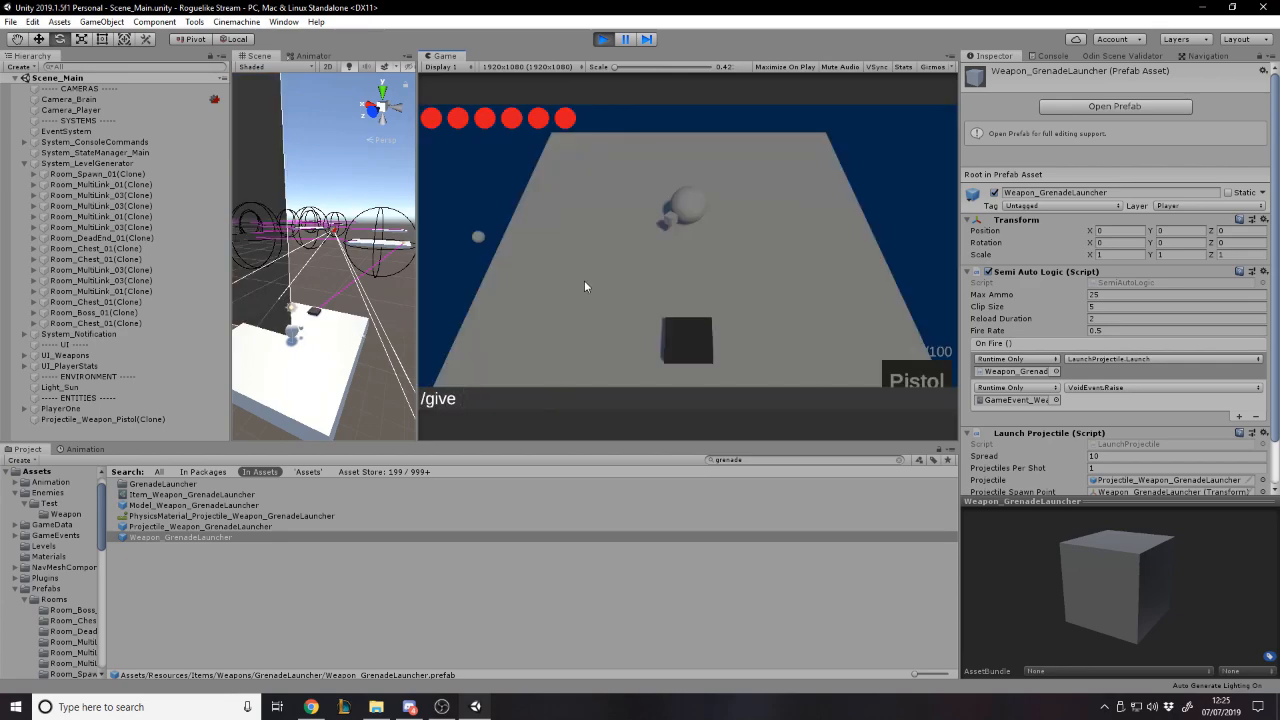
pyautogui.write('grenade launcher')
pyautogui.press('Return')
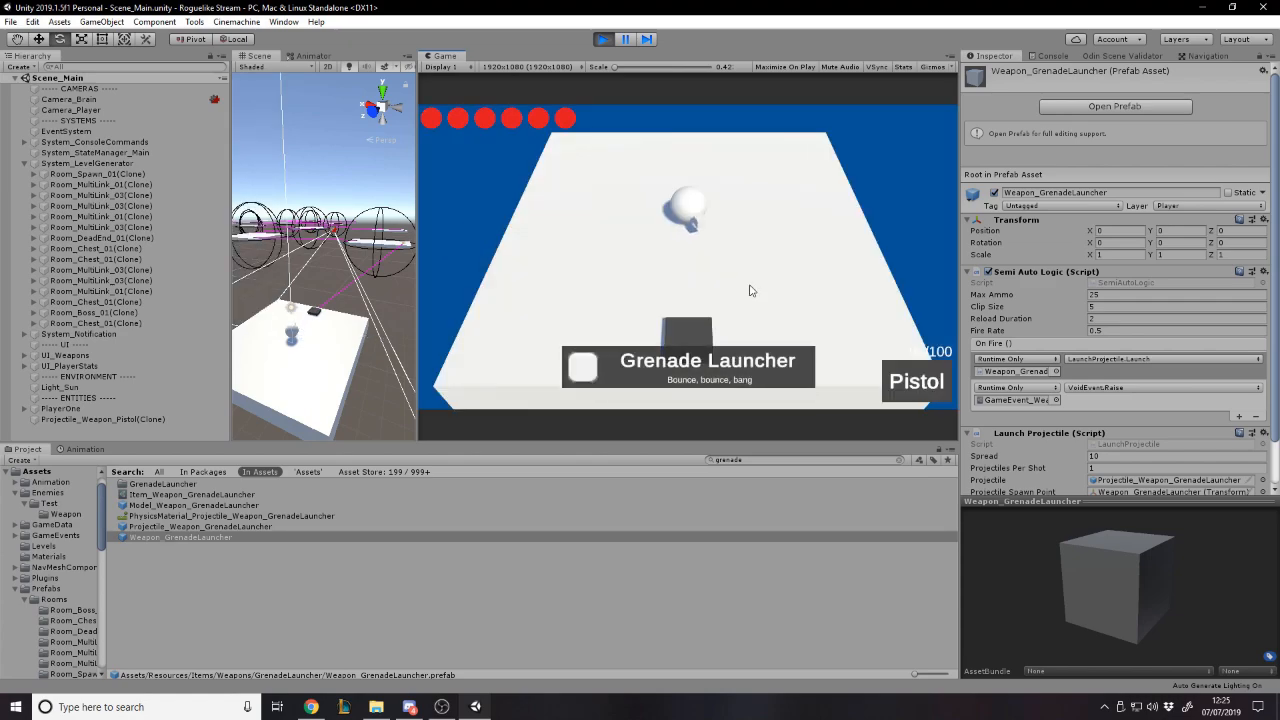
# - Set the Weapon_GrenadeLauncher prefab's Launch Velocity Y to 5 and test-fire the Pistol and Grenade Launcher across the platform
pyautogui.click(852, 148)
pyautogui.scroll(-3, 1132, 378)
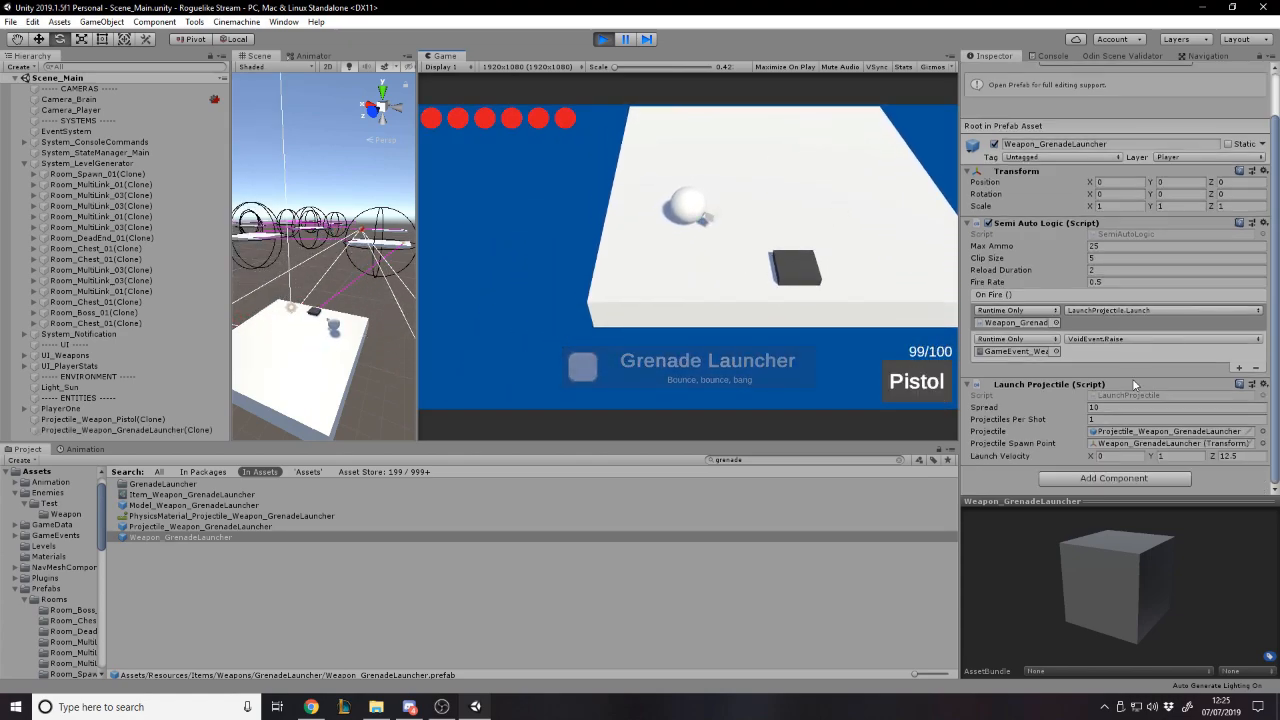
pyautogui.click(1175, 457)
pyautogui.write('5')
pyautogui.click(855, 127)
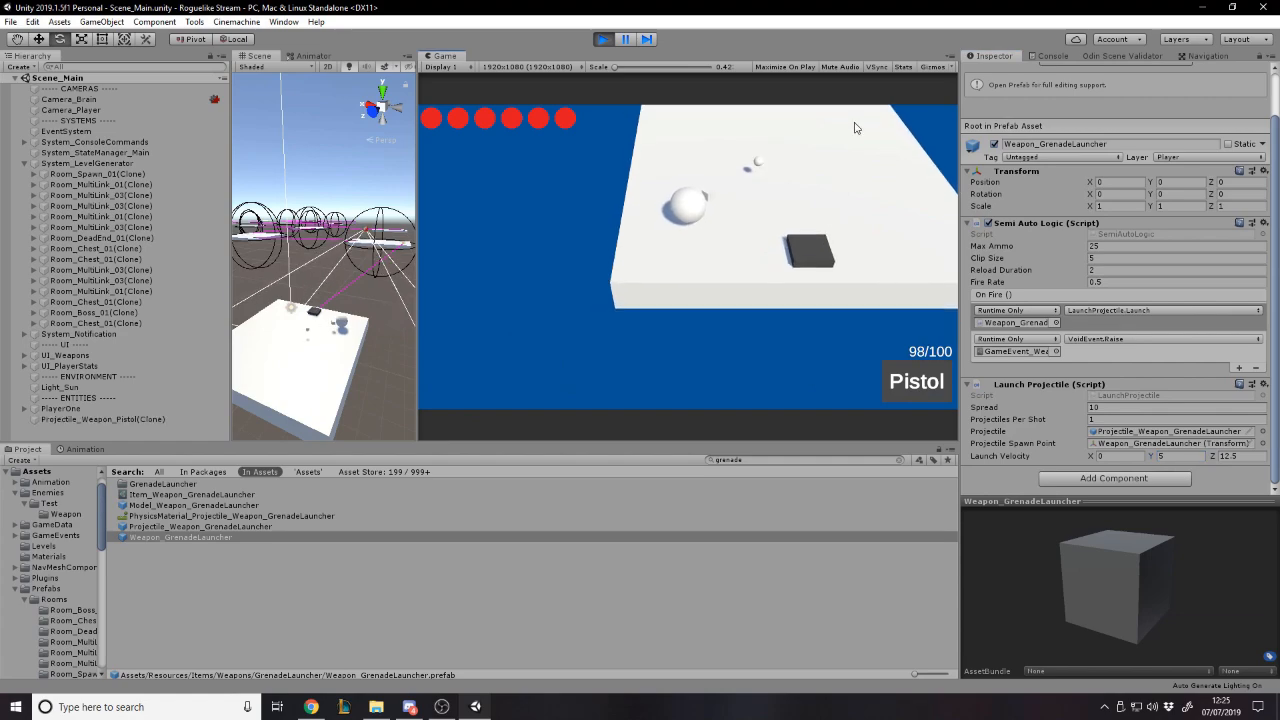
pyautogui.click(856, 127)
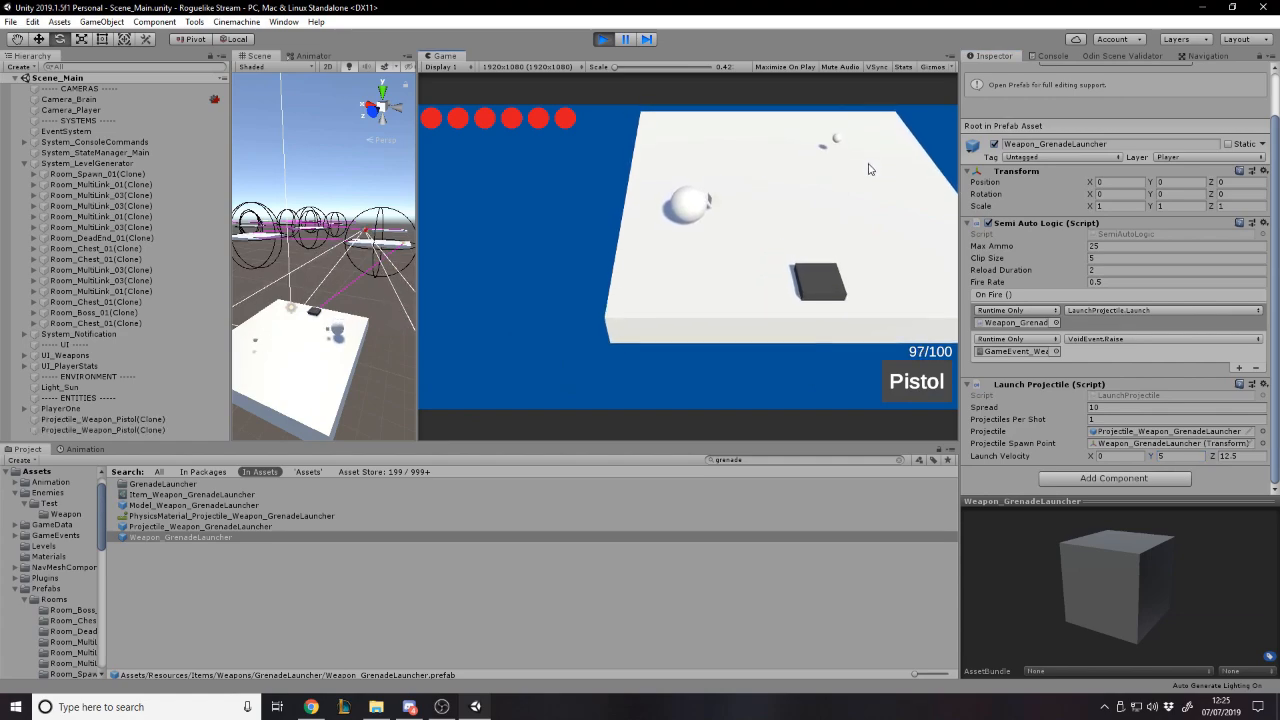
pyautogui.scroll(1, 870, 169)
pyautogui.click(870, 169)
pyautogui.press('a')
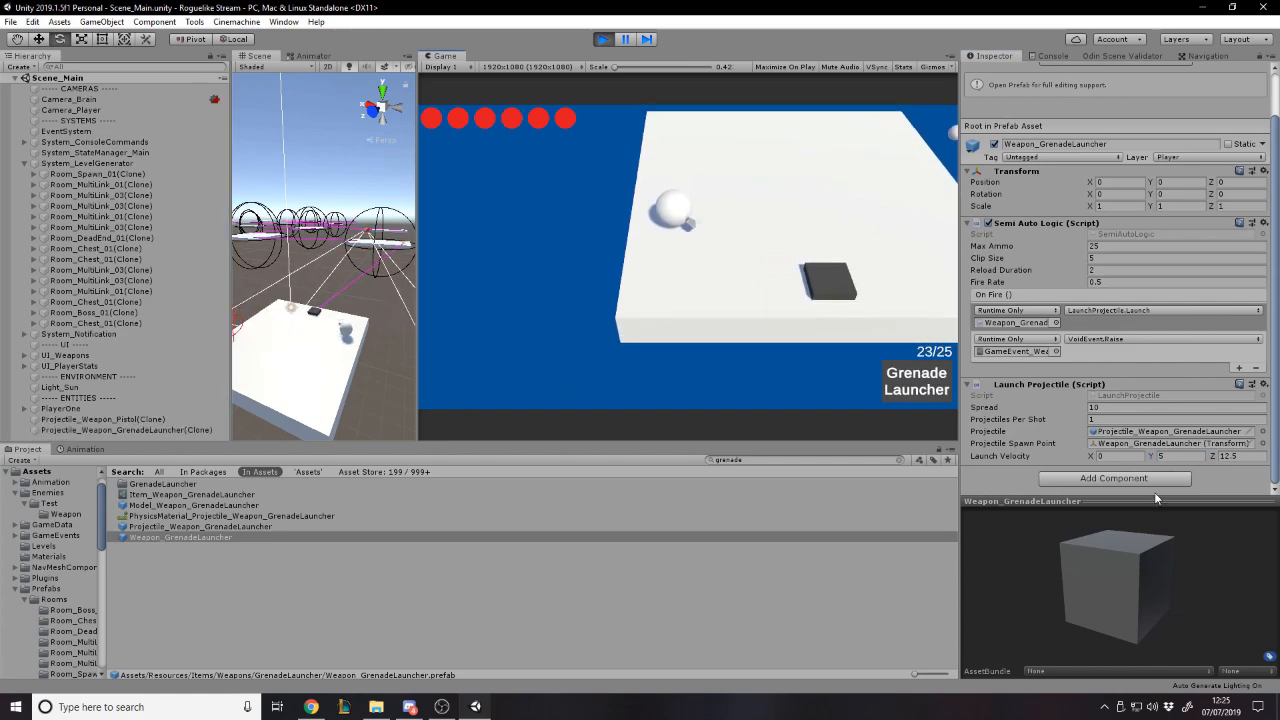
pyautogui.press('s')
# - Set the grenade launcher prefab's Launch Velocity Y to 20 and fire test shots
pyautogui.click(1166, 457)
pyautogui.write('20')
pyautogui.click(835, 205)
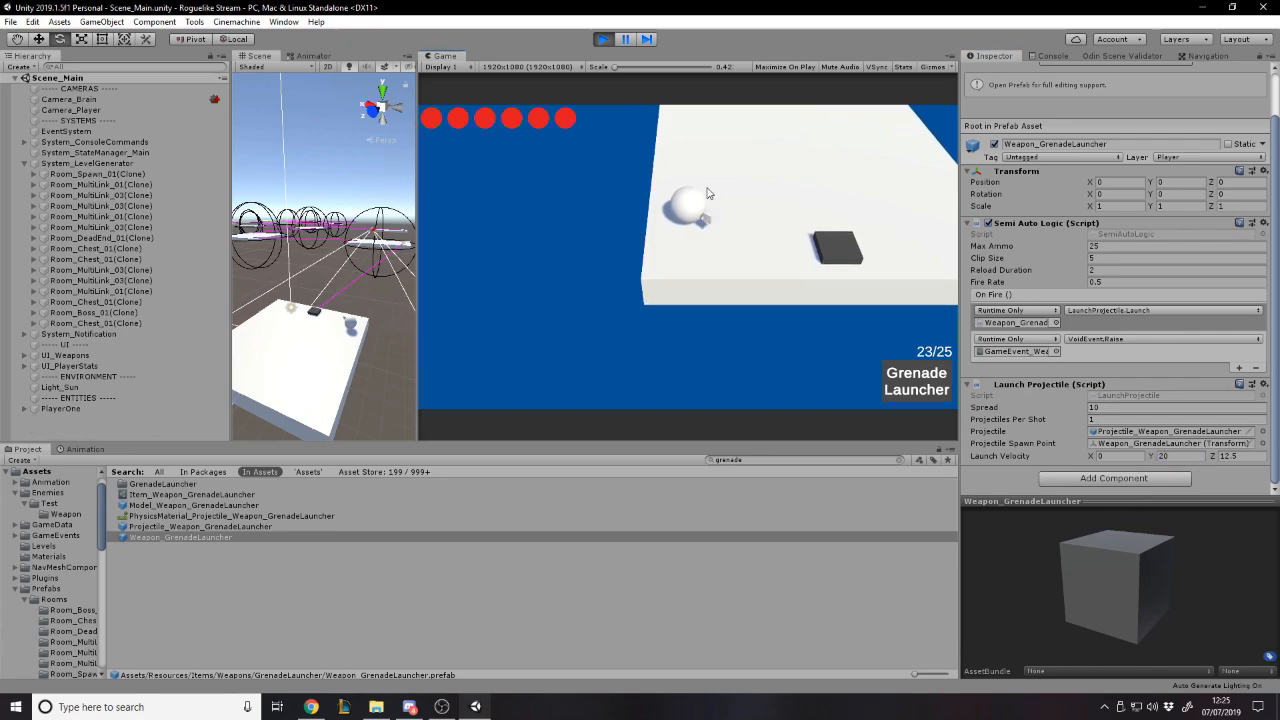
pyautogui.click(876, 216)
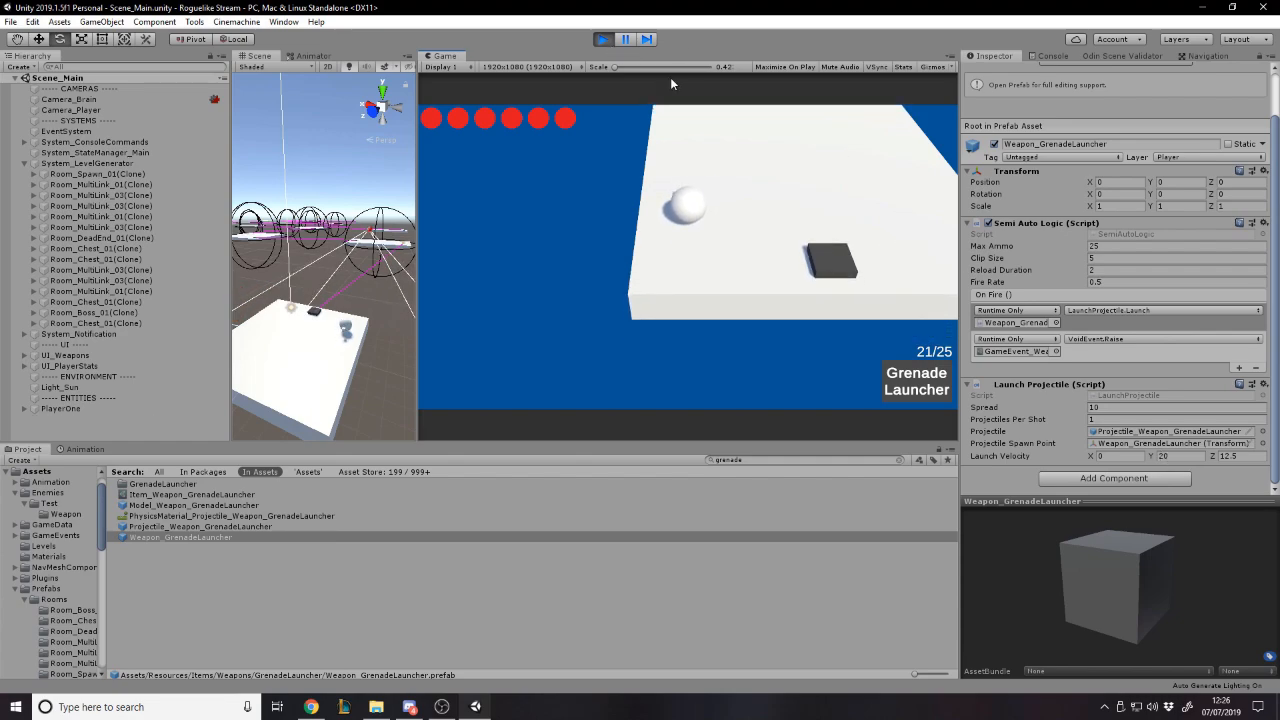
# - Give the player a fresh Grenade Launcher with "/give grenade launcher" and fire two shots with it
pyautogui.write('1')
pyautogui.write('/giv')
pyautogui.write('e grenade')
pyautogui.write(' launcher')
pyautogui.press('Return')
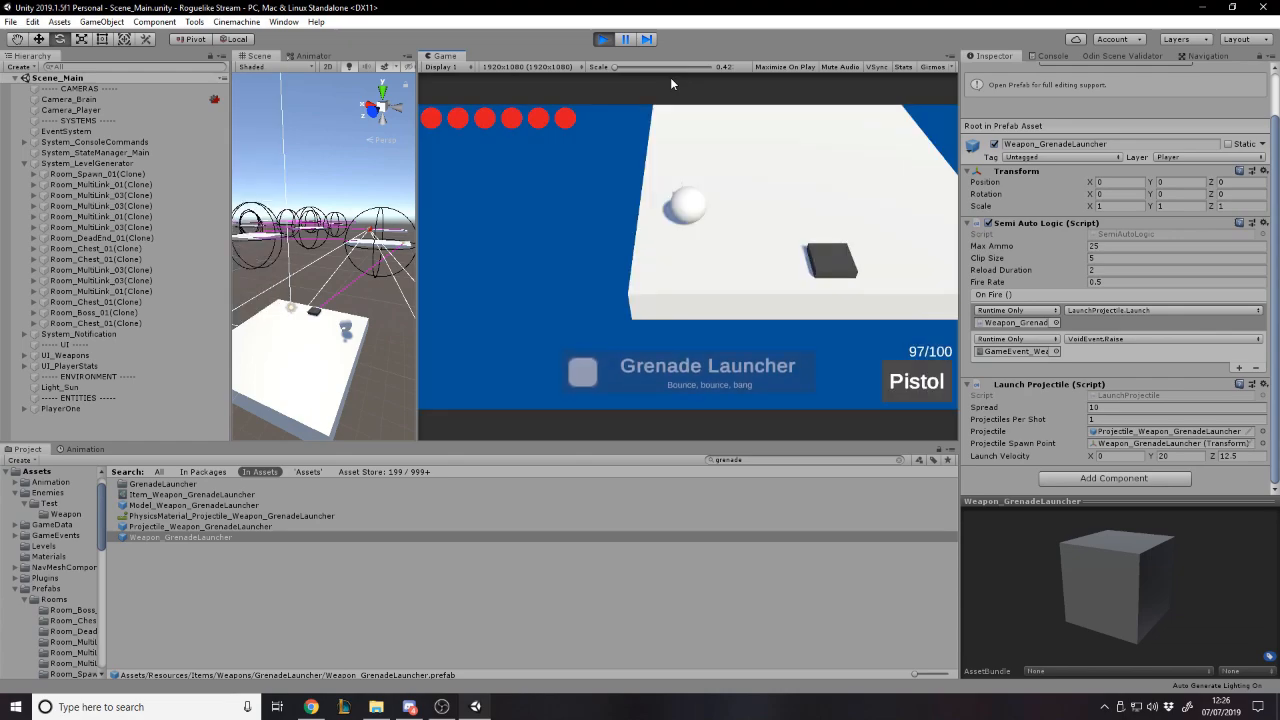
pyautogui.click(800, 150)
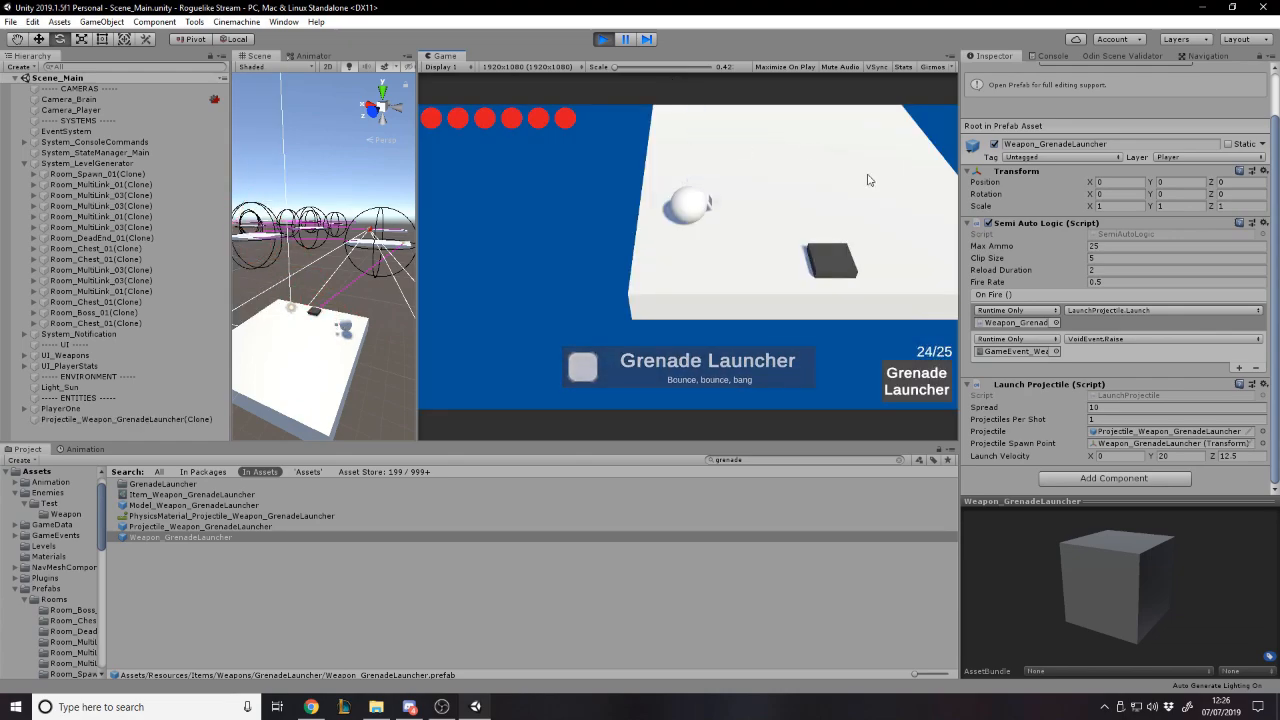
pyautogui.click(891, 188)
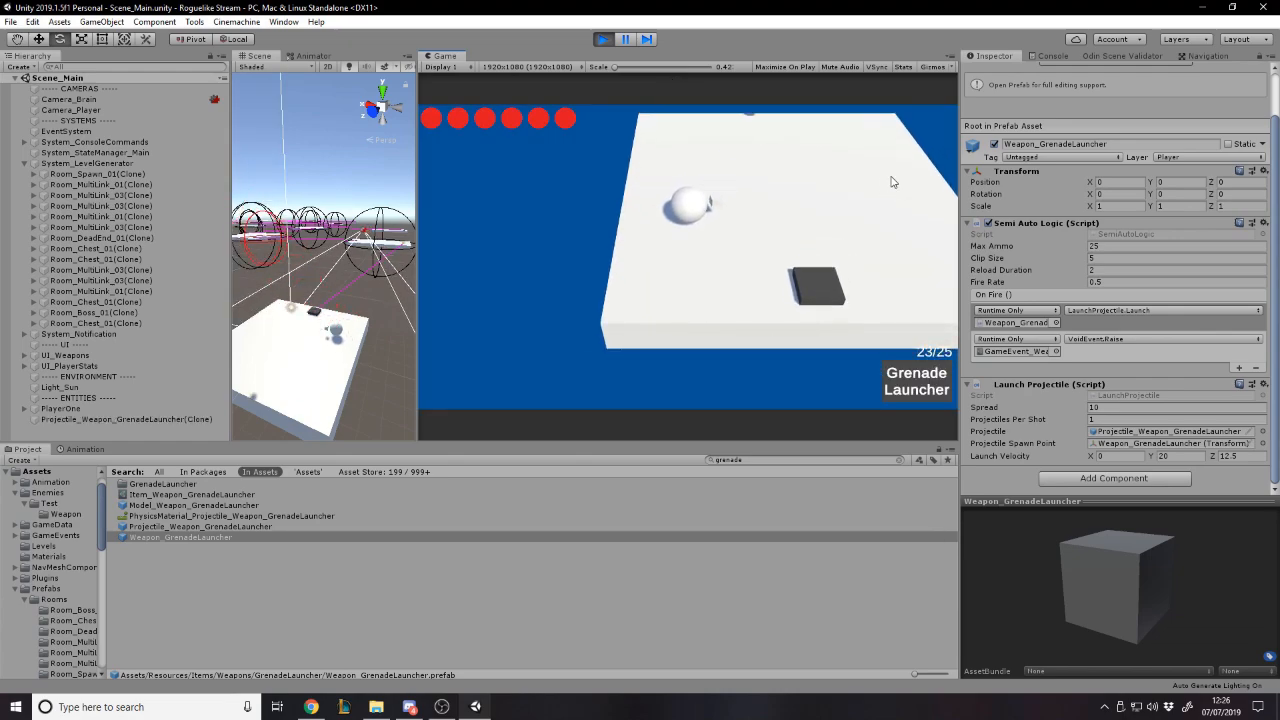
# - Set the prefab's Launch Velocity Y to 5 and give the player a new Grenade Launcher with "/give grenade launcher"
pyautogui.click(1170, 456)
pyautogui.write('5')
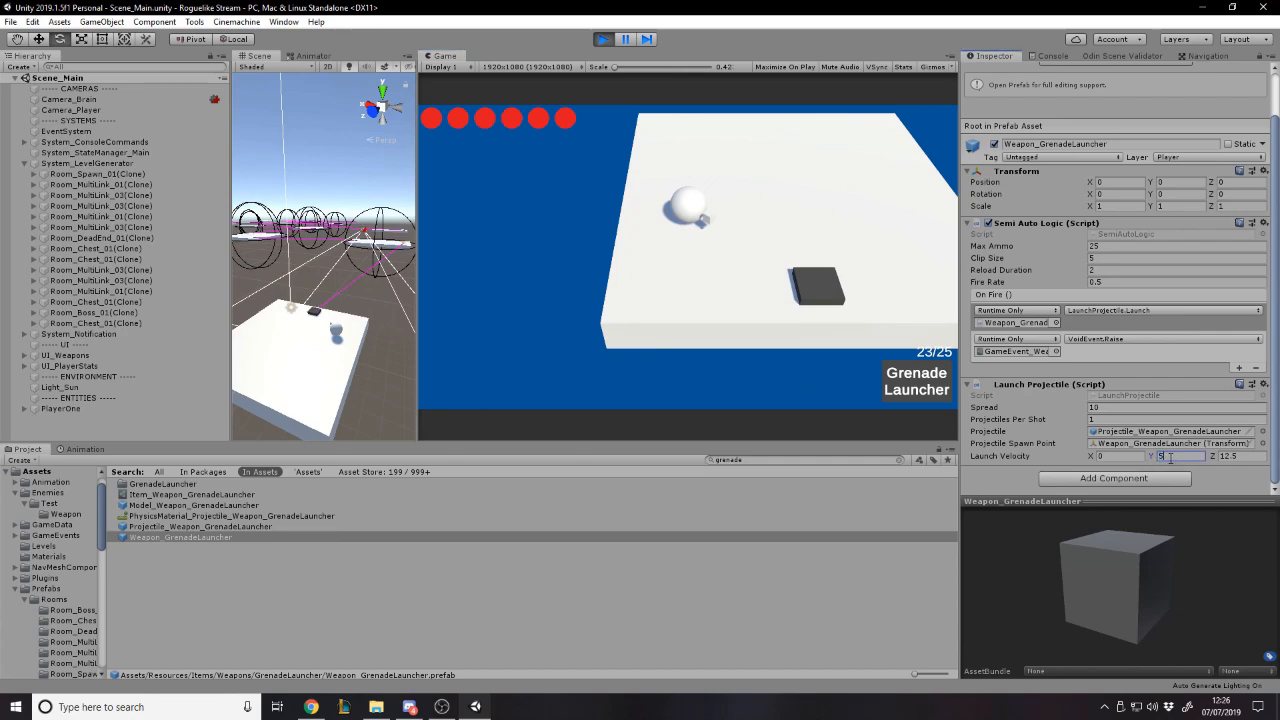
pyautogui.click(760, 168)
pyautogui.press('`')
pyautogui.write('.')
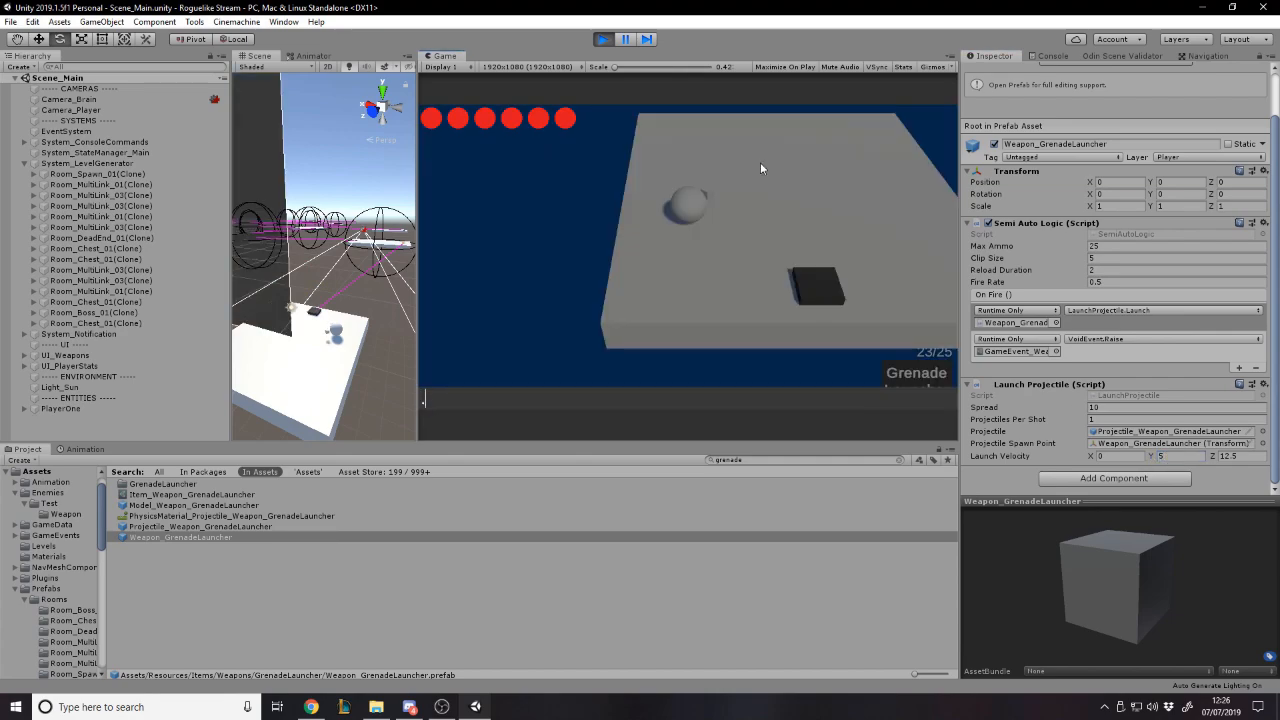
pyautogui.write('/give grenade laybc')
pyautogui.press('BackSpace')
pyautogui.press('BackSpace')
pyautogui.press('BackSpace')
pyautogui.write('uncher')
pyautogui.press('Return')
# - Fire several grenades across the platform while moving the player toward its near corner
pyautogui.click(805, 187)
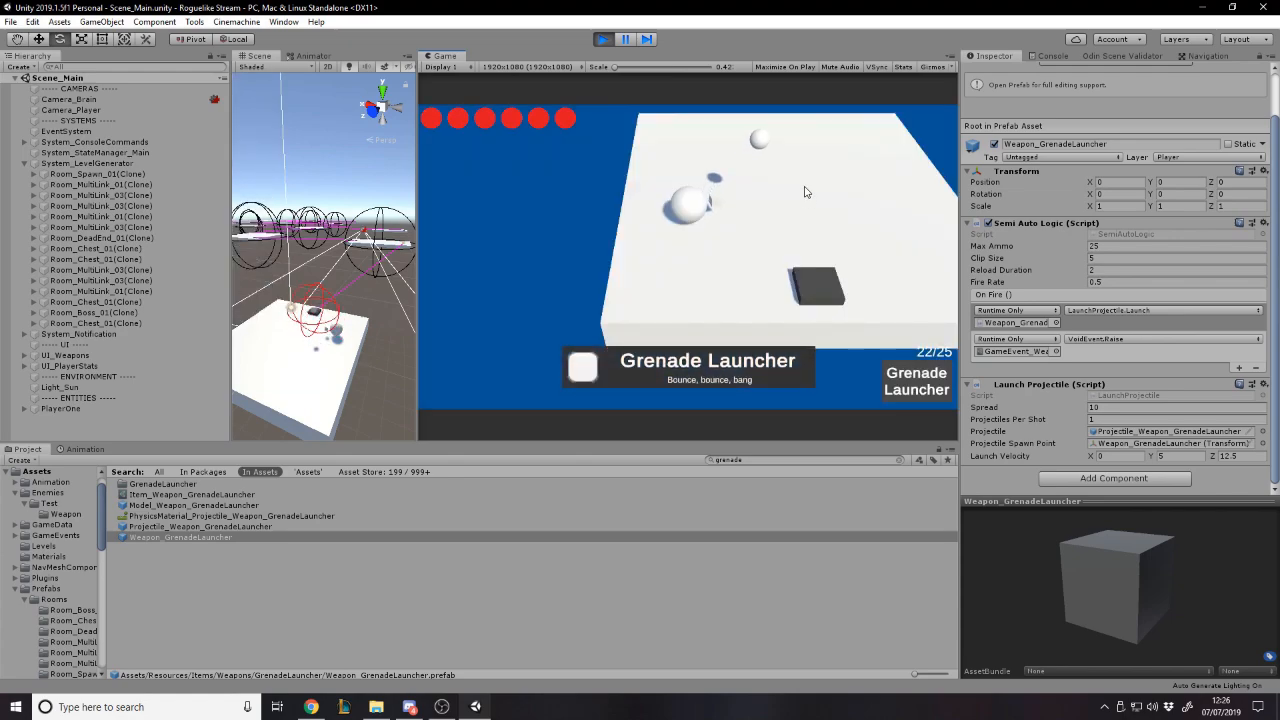
pyautogui.click(806, 191)
pyautogui.press('d')
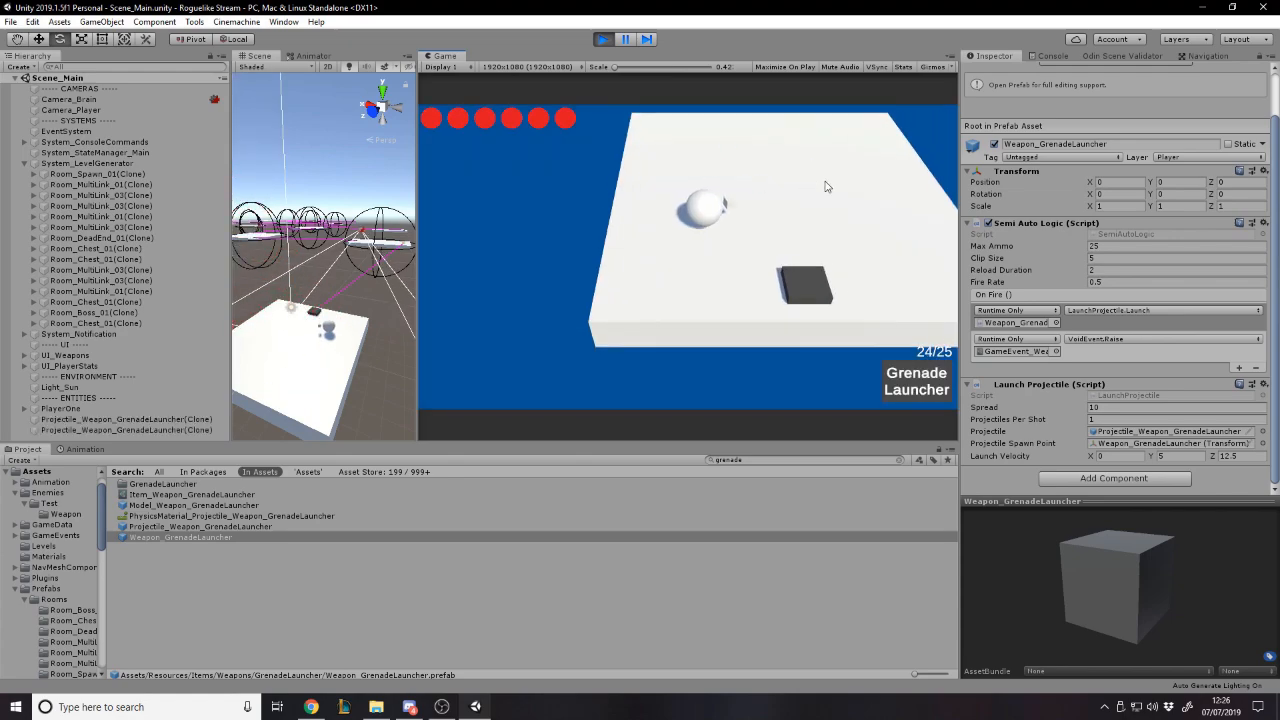
pyautogui.press('s')
pyautogui.press('a')
pyautogui.click(857, 121)
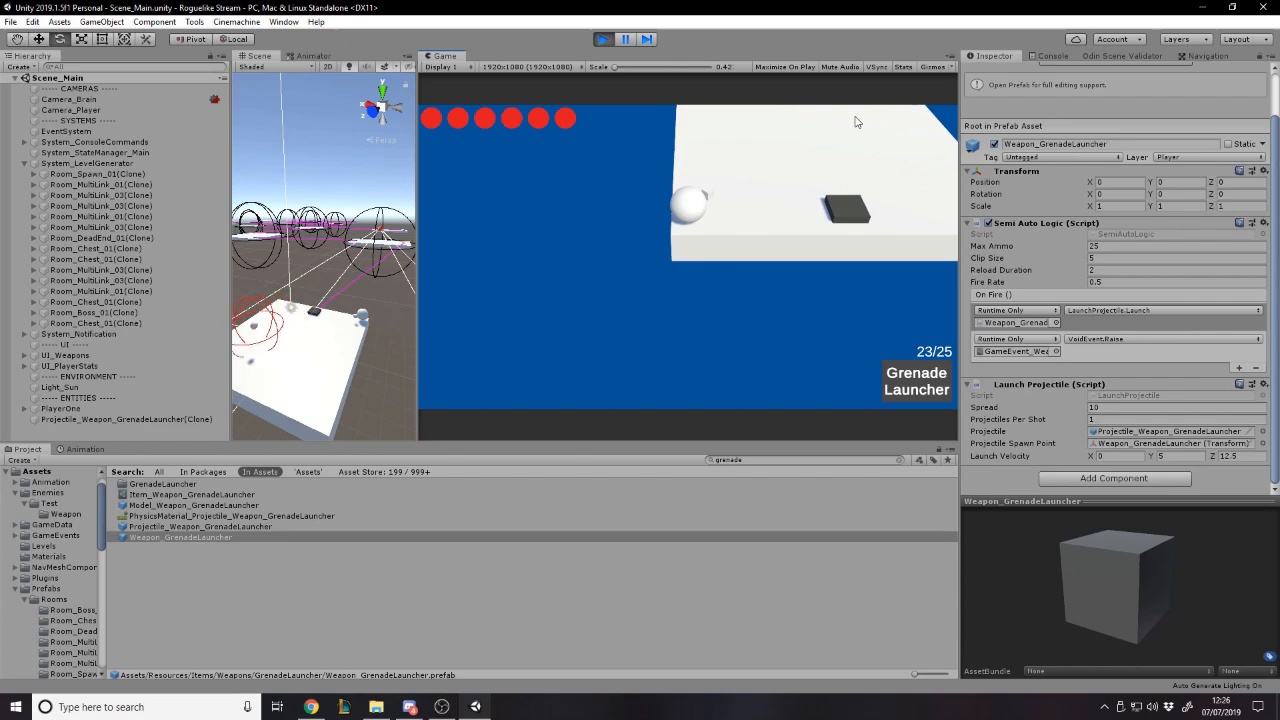
pyautogui.click(804, 156)
pyautogui.click(829, 135)
# - Set the prefab's Launch Velocity Y to 3 and give the player another Grenade Launcher with "/give grenade launcher"
pyautogui.click(1171, 457)
pyautogui.write('3')
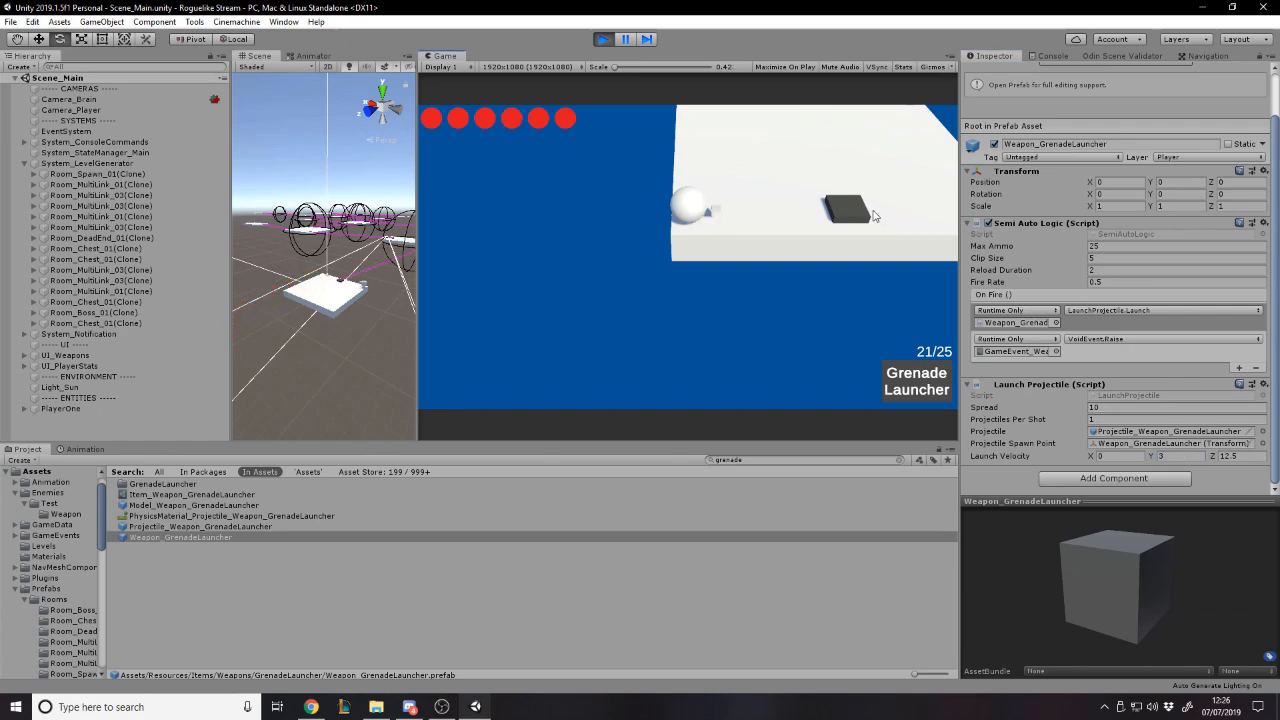
pyautogui.press('`')
pyautogui.write('/give grenad')
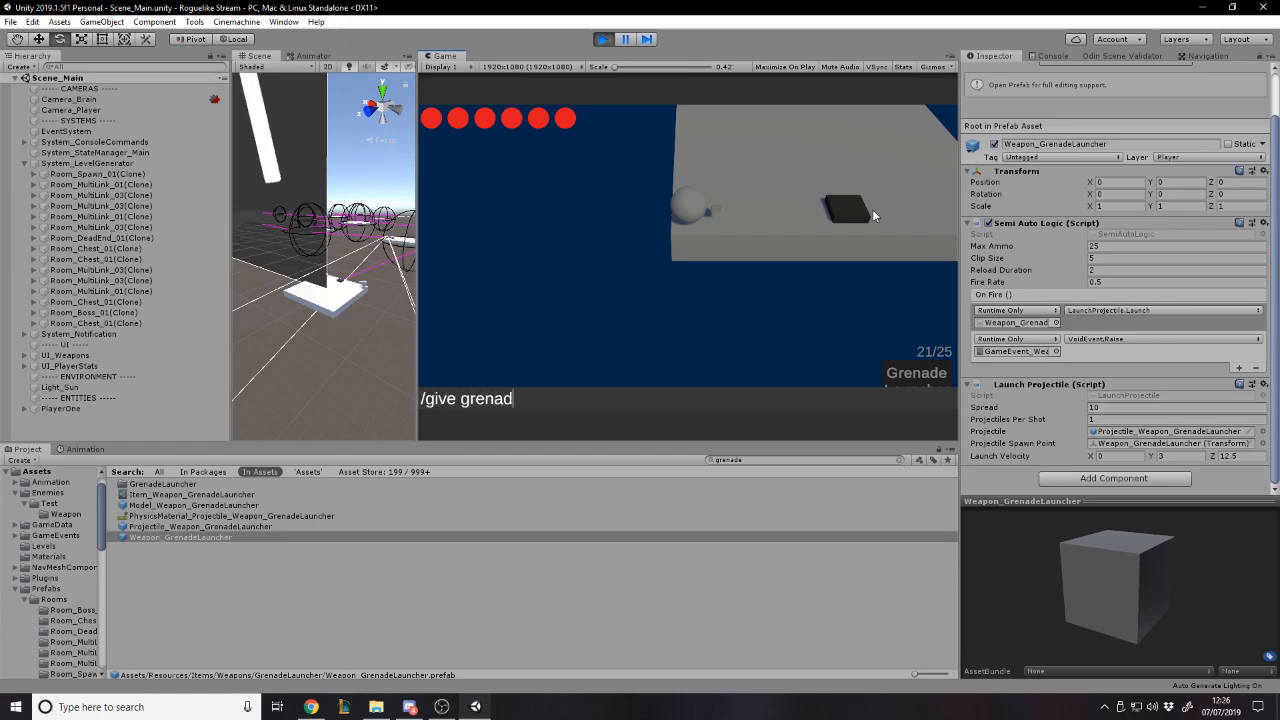
pyautogui.write('e lauch')
pyautogui.press('BackSpace')
pyautogui.press('BackSpace')
pyautogui.write('ncher')
pyautogui.press('Return')
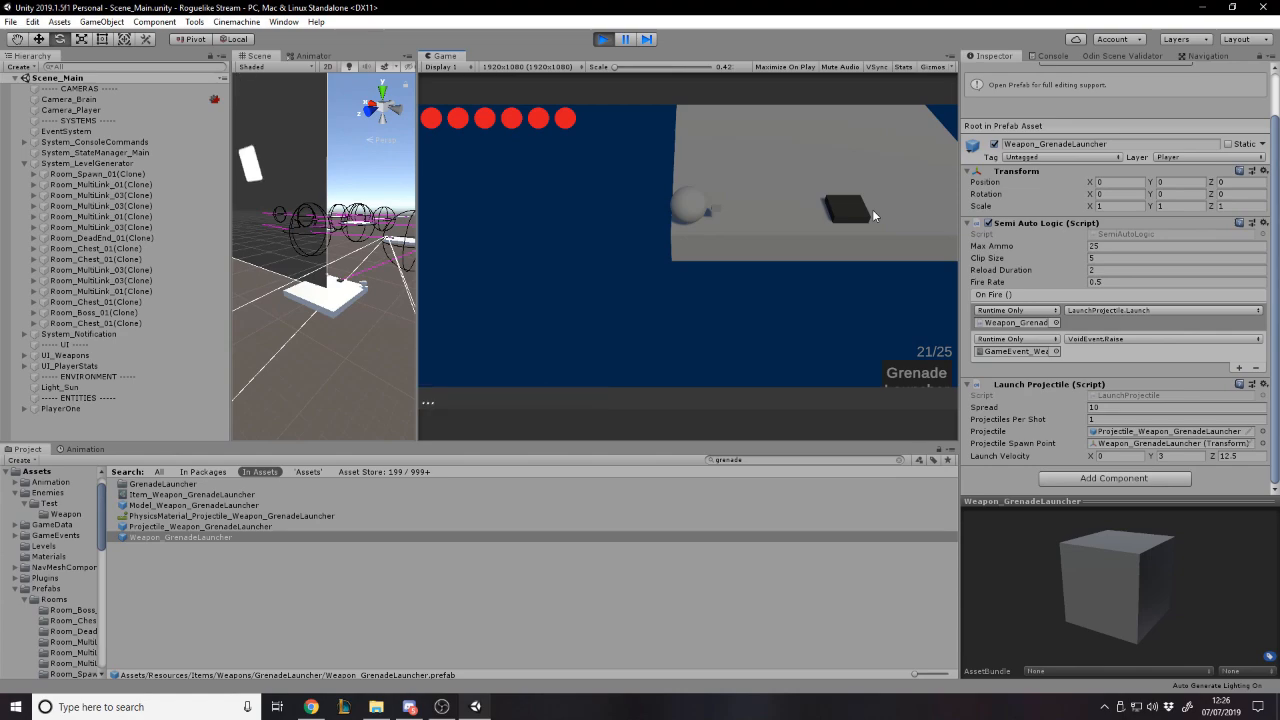
# - Test the new launch arc by firing grenades while moving the player around the platform
pyautogui.click(794, 152)
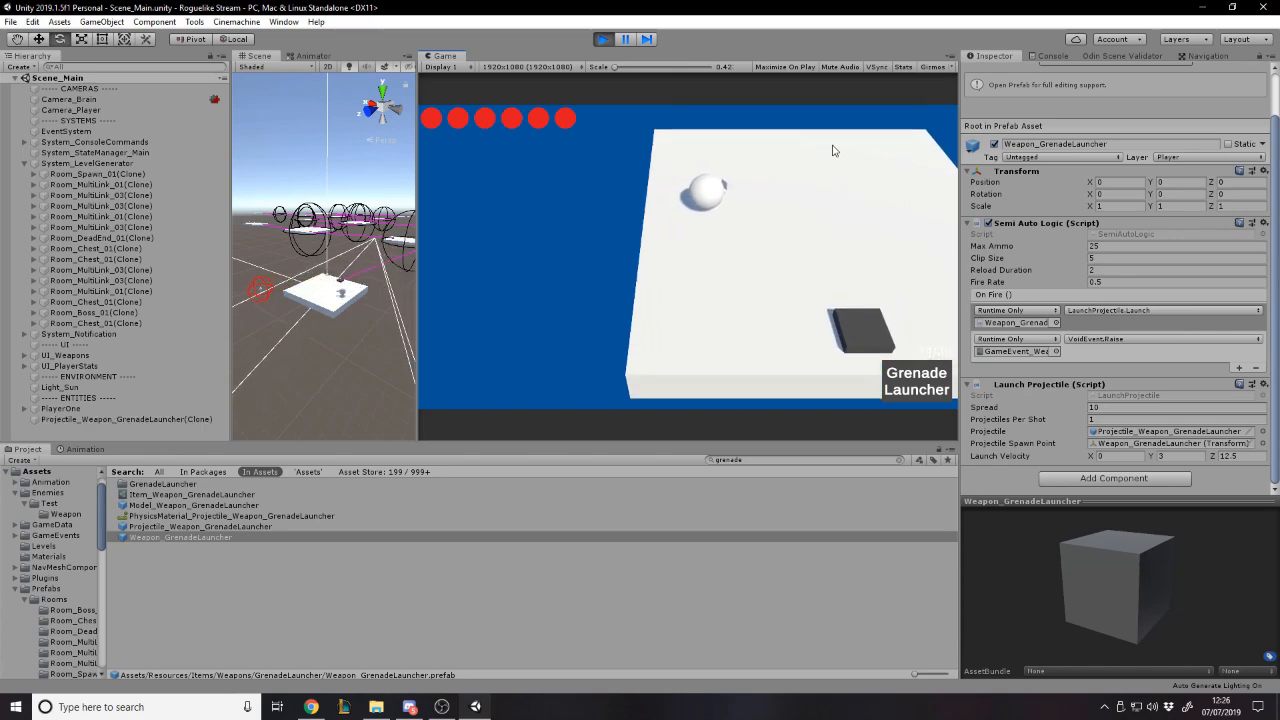
pyautogui.press('w')
pyautogui.press('d')
pyautogui.press('s')
pyautogui.press('a')
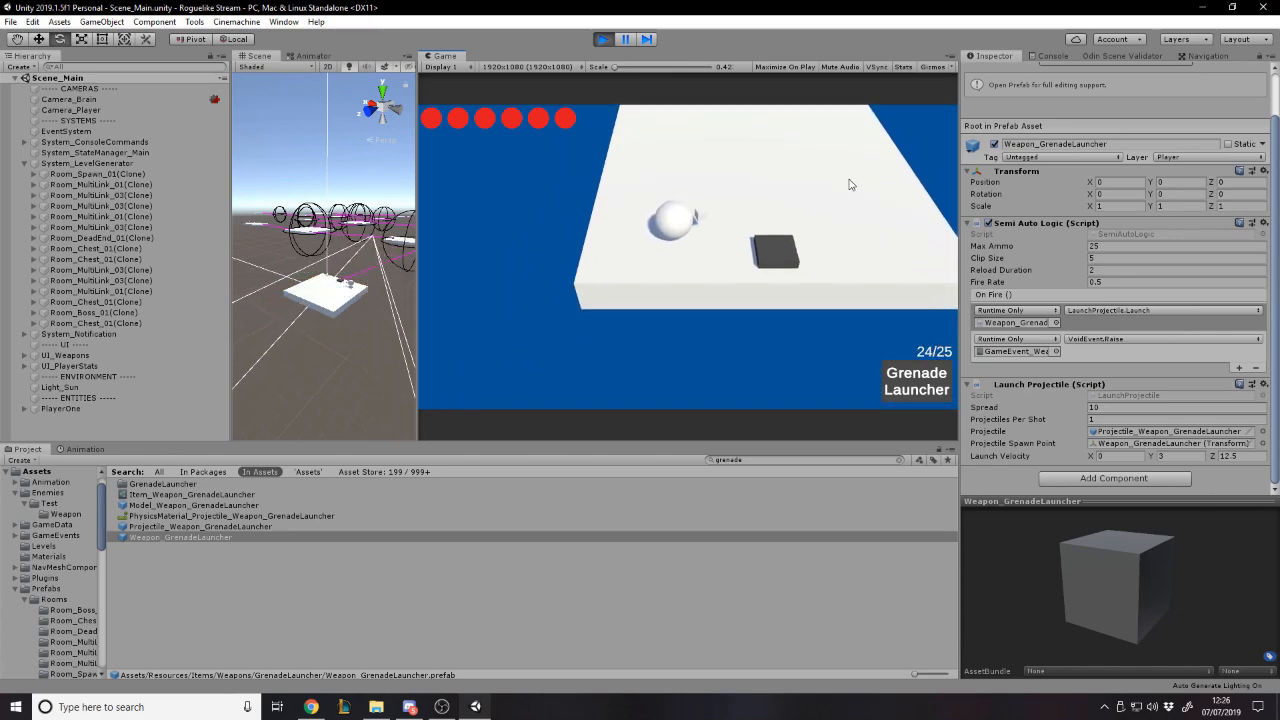
pyautogui.click(849, 150)
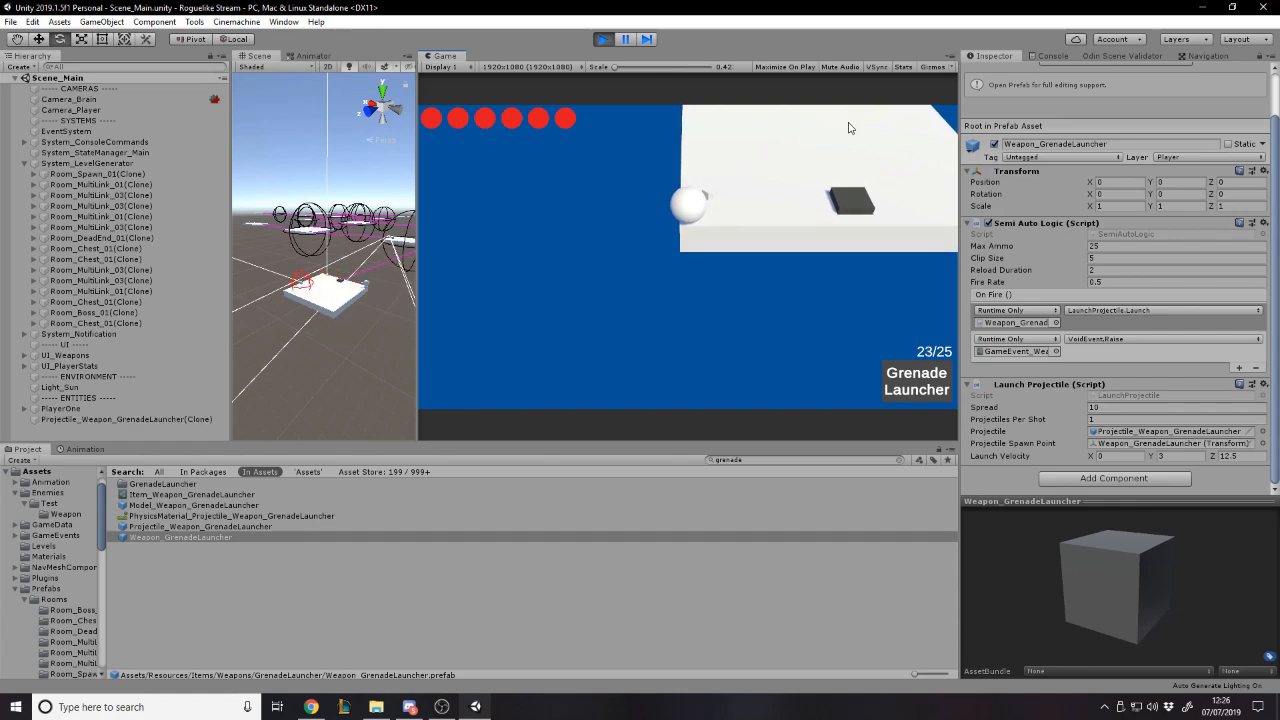
# - Widen the Scene view, fire a grenade to watch its flight there, and narrow the view again
pyautogui.scroll(6, 286, 308)
pyautogui.keyDown('alt'); pyautogui.moveTo(330, 305); pyautogui.dragTo(703, 295); pyautogui.keyUp('alt')
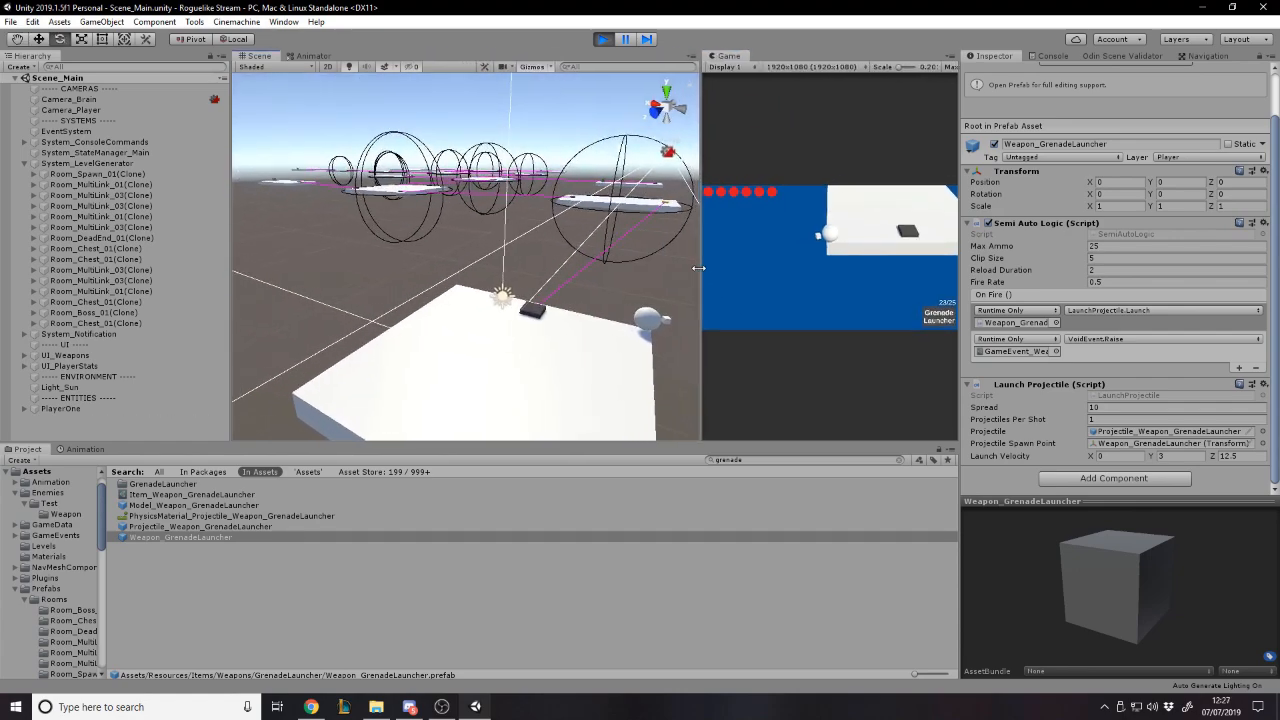
pyautogui.click(883, 203)
pyautogui.moveTo(474, 306)
pyautogui.mouseDown(button='right')
pyautogui.moveTo(228, 360)
pyautogui.moveTo(786, 139)
pyautogui.mouseUp(button='right')
pyautogui.moveTo(700, 150); pyautogui.dragTo(492, 130)
# - Exit play mode, clear the selection, and save Scene_Main
pyautogui.click(604, 40)
pyautogui.click(9, 21)
pyautogui.click(44, 71)
pyautogui.moveTo(490, 126); pyautogui.dragTo(506, 126)
pyautogui.click(120, 308)
pyautogui.click(10, 21)
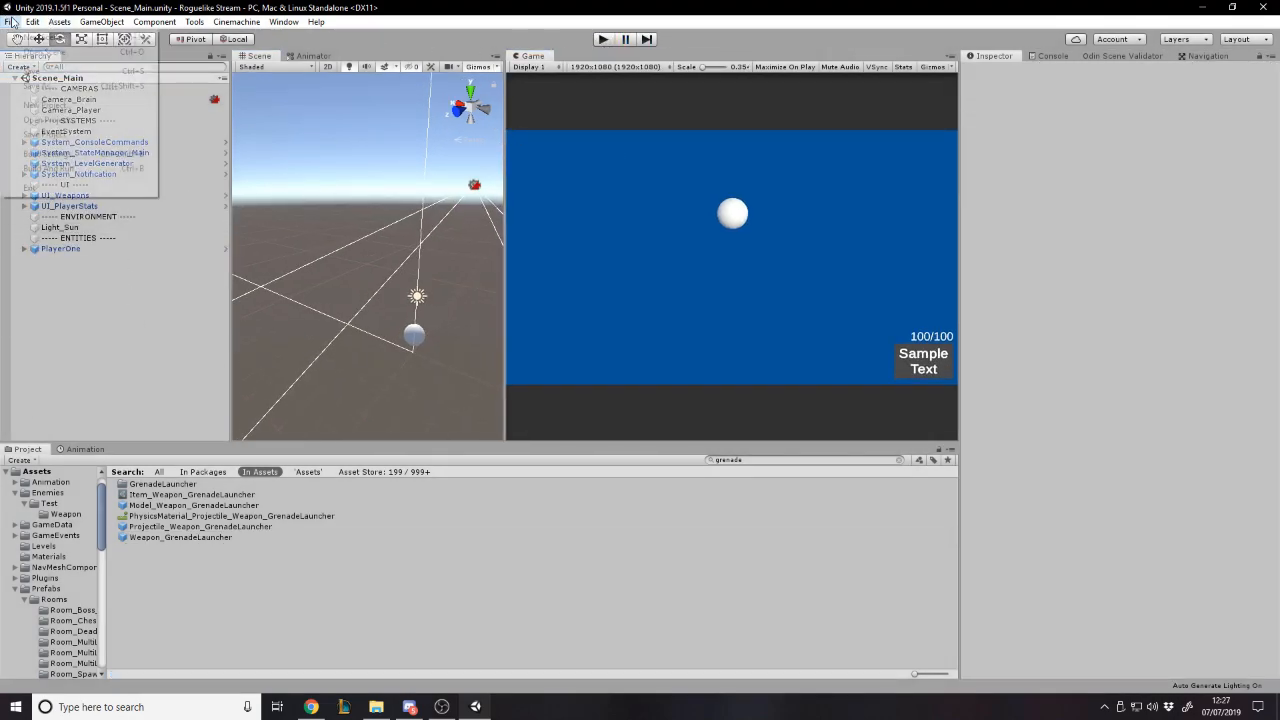
pyautogui.click(43, 70)
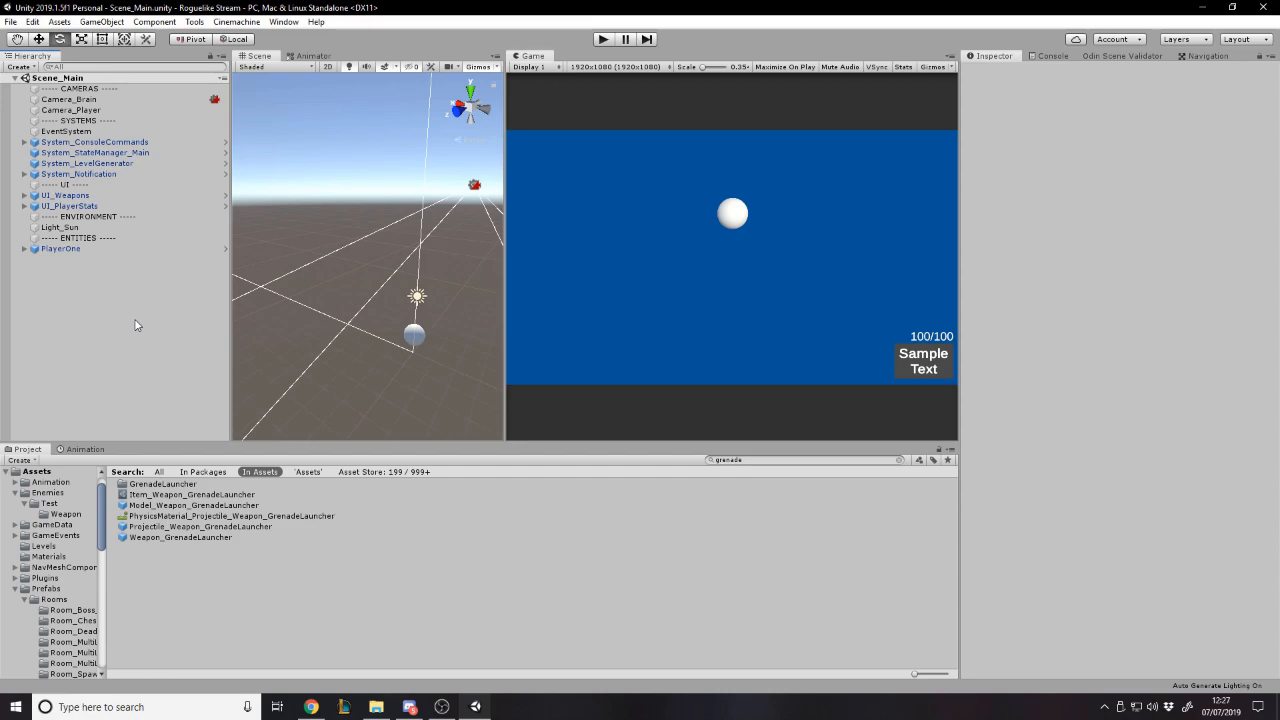
# - Save the open scene once more
pyautogui.click(10, 21)
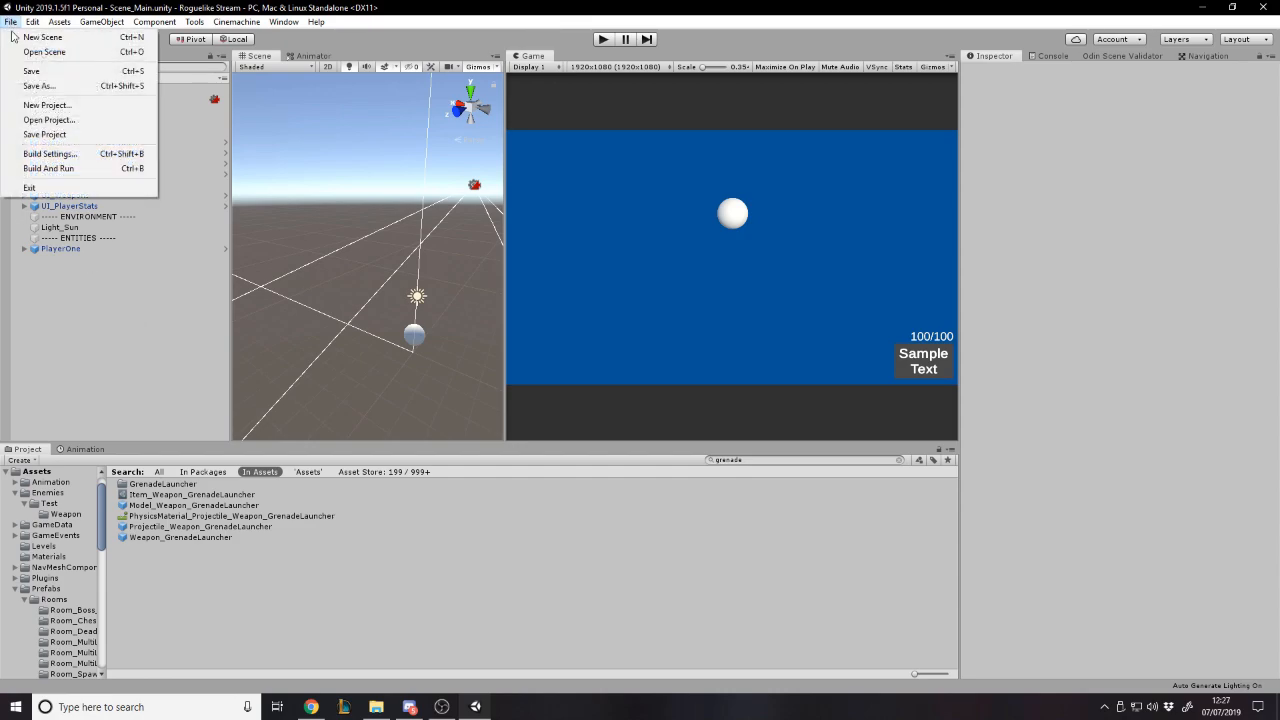
pyautogui.click(88, 299)
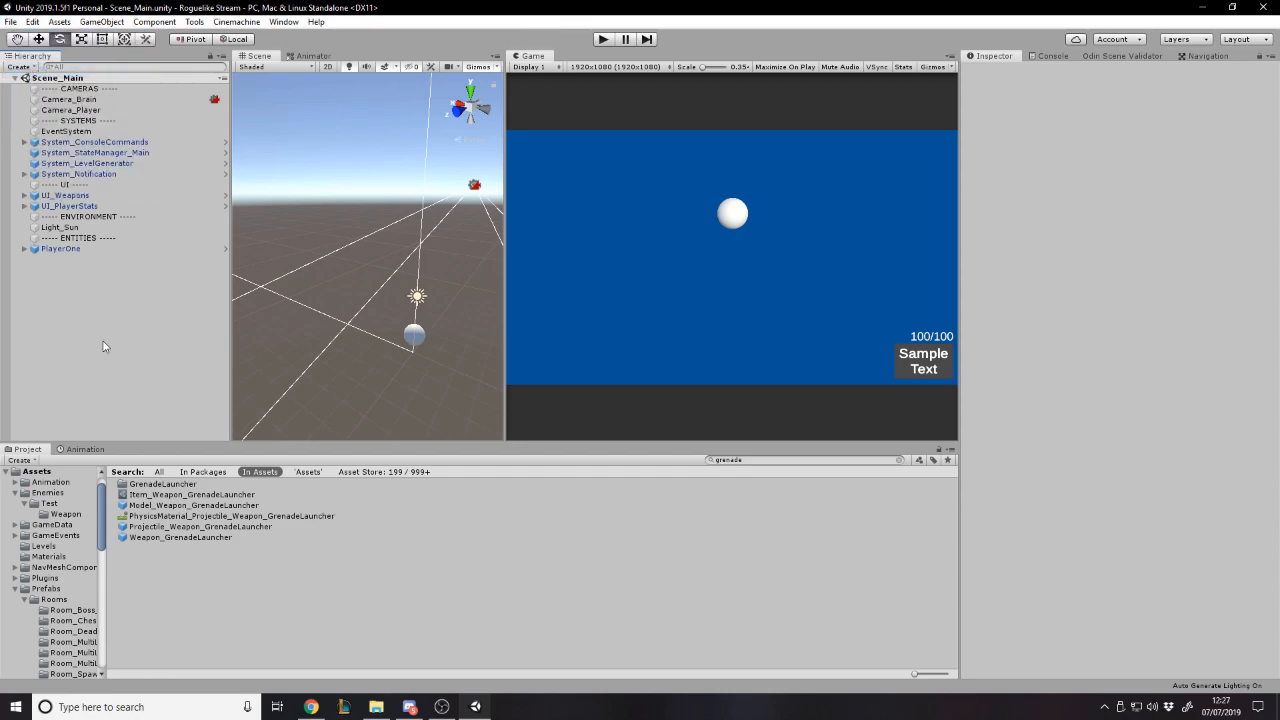
pyautogui.click(10, 21)
pyautogui.click(108, 300)
pyautogui.click(10, 21)
pyautogui.click(30, 71)
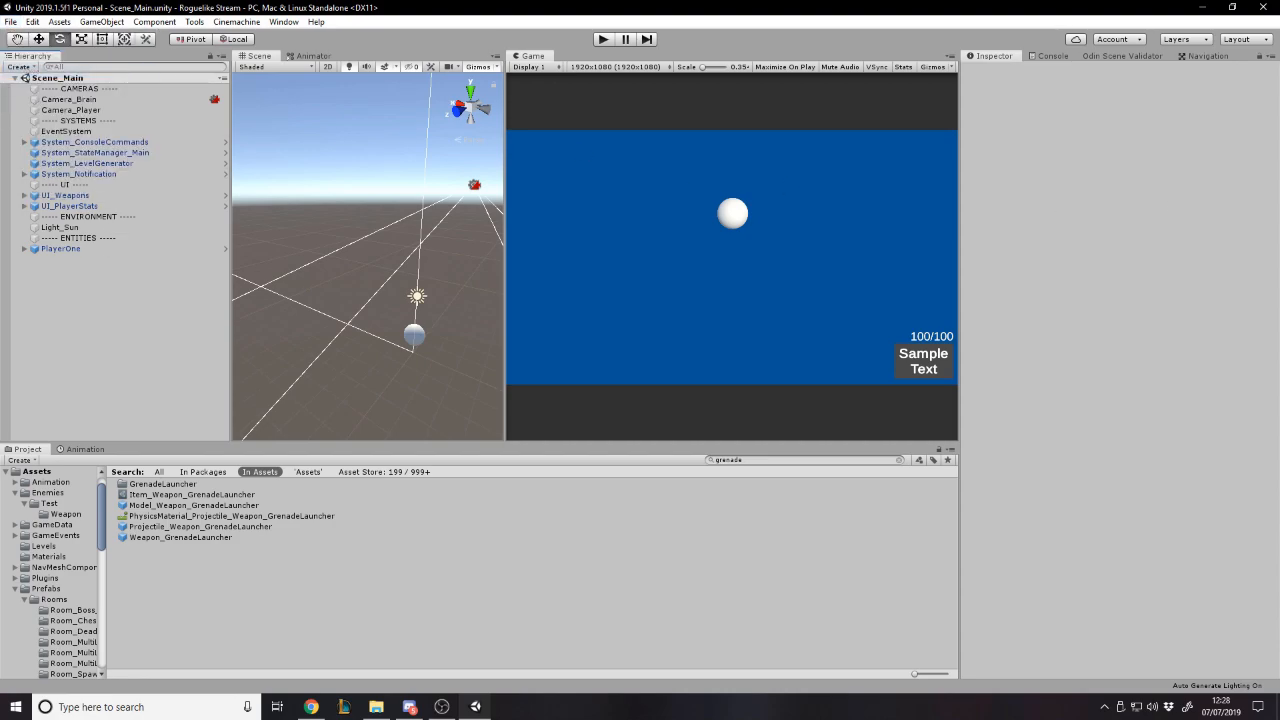